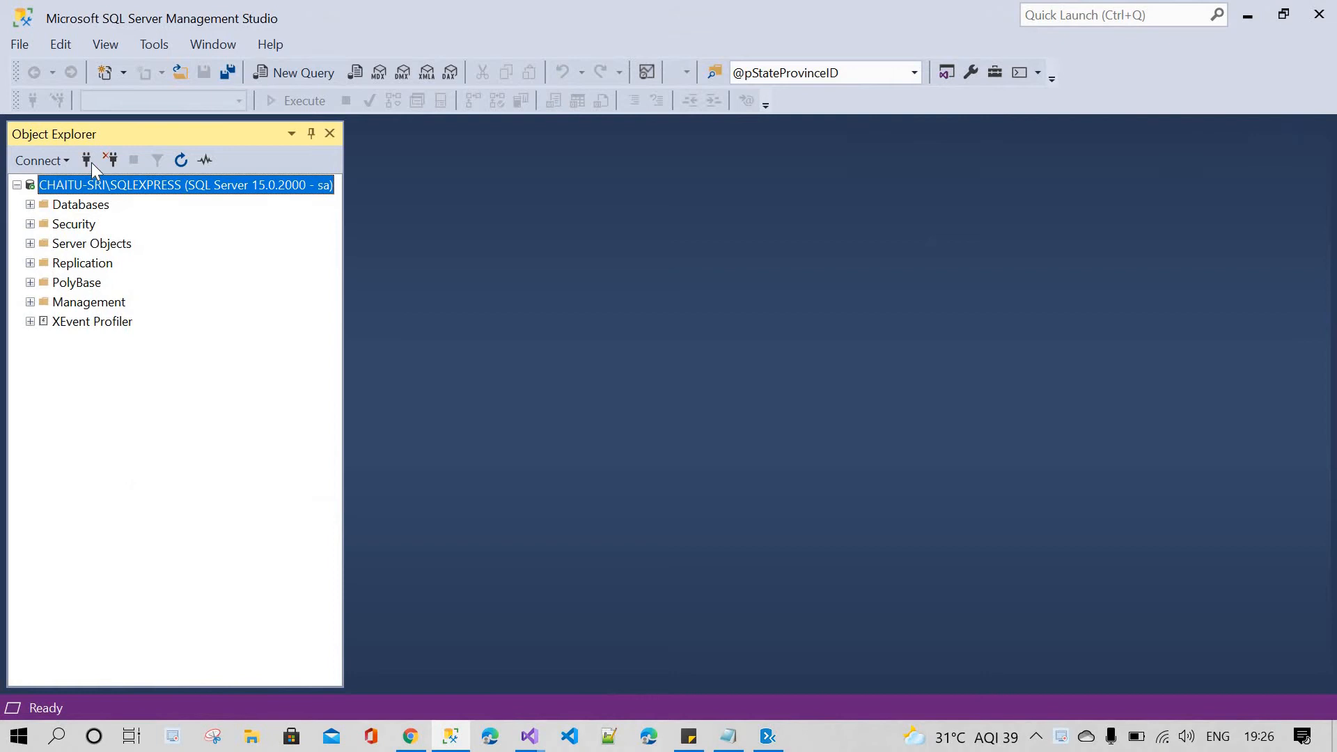
Switch to the Azure portal in Chrome and open the FRIAN8229 SQL database from the recent resources
left_click(88, 161)
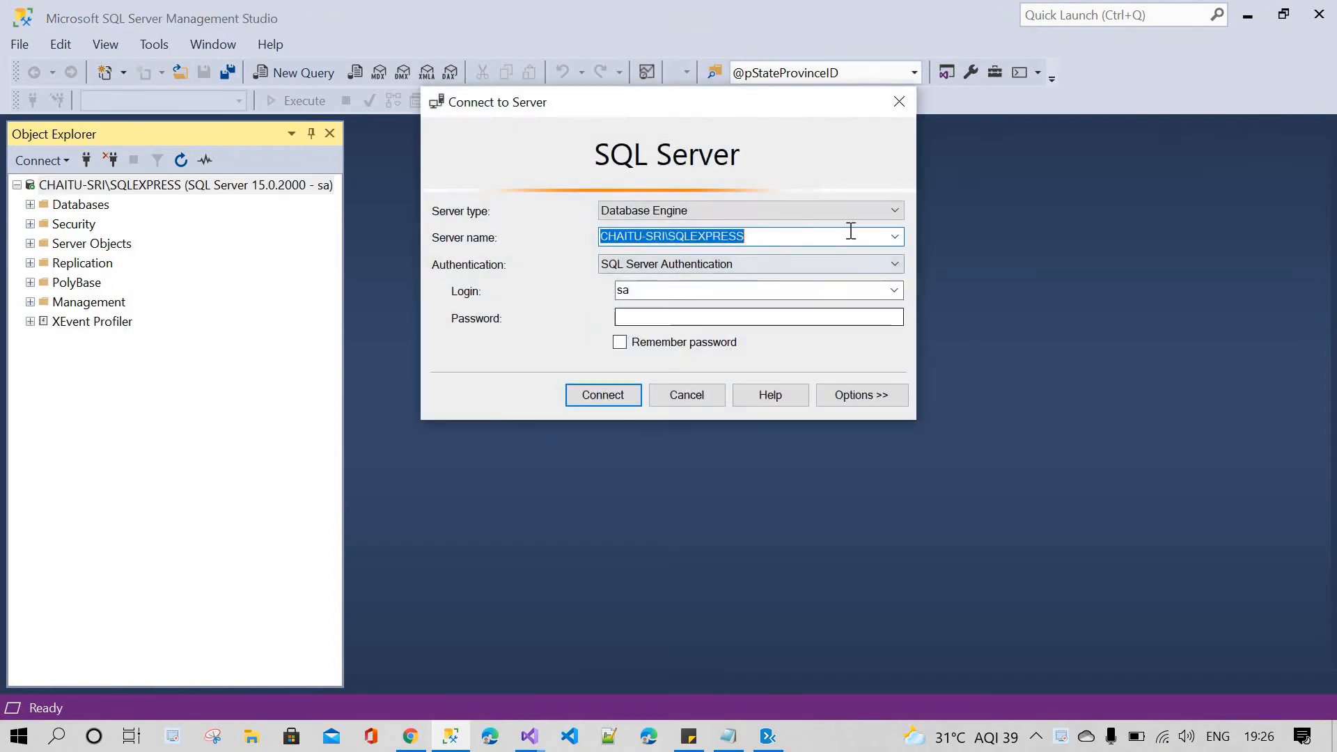
left_click(899, 103)
left_click(412, 738)
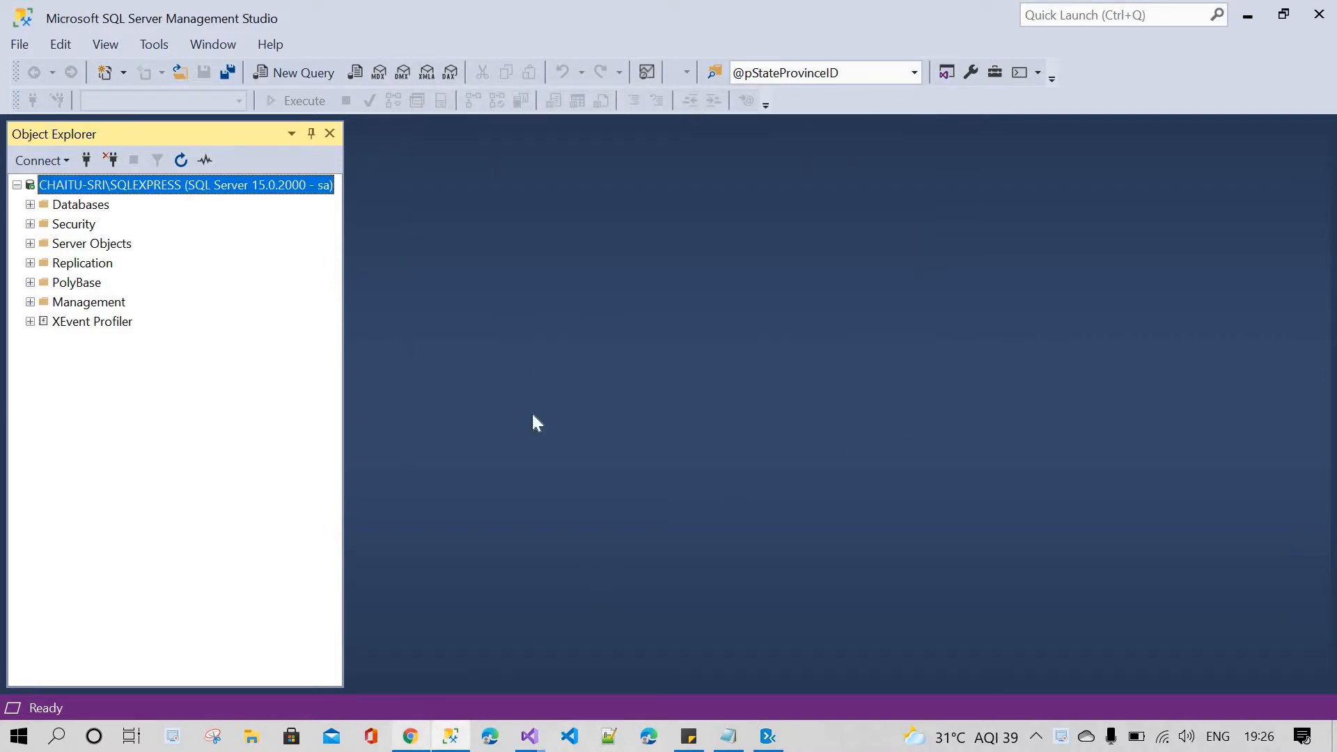
scroll(208, 401, "down", 1)
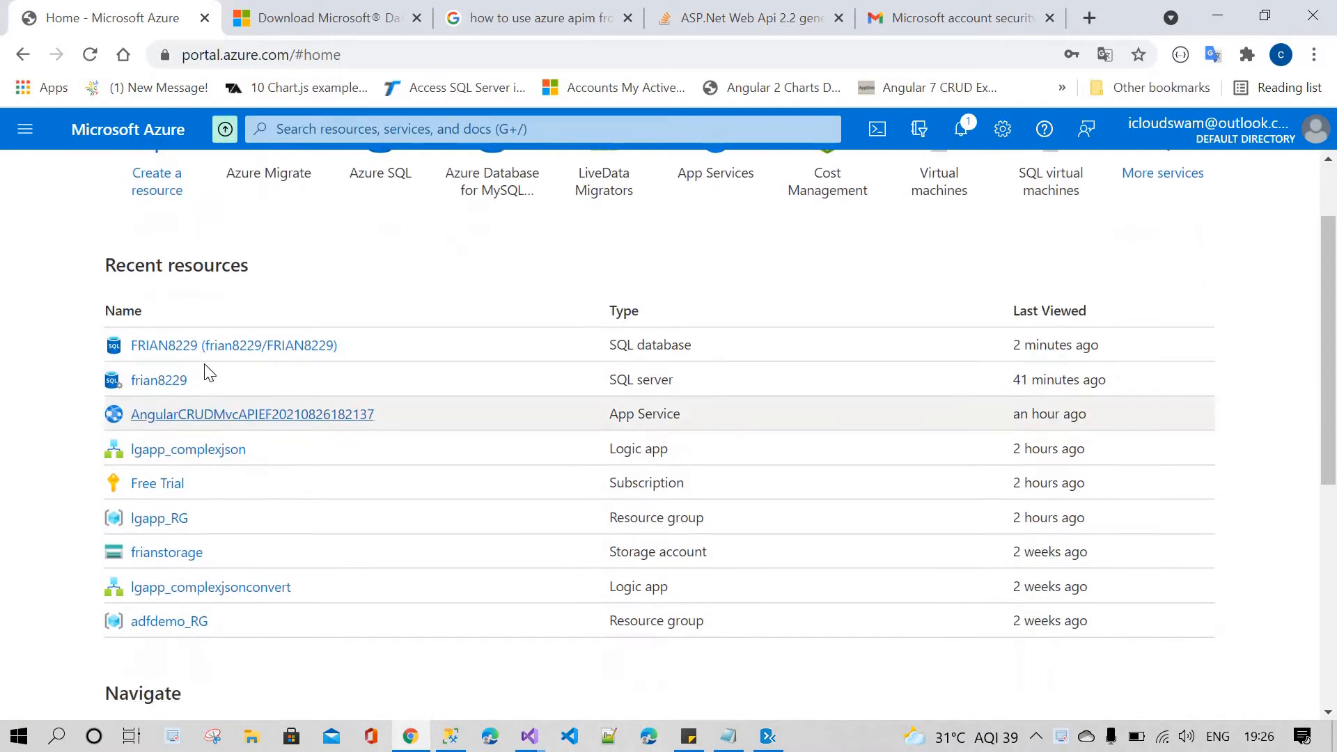
left_click(215, 346)
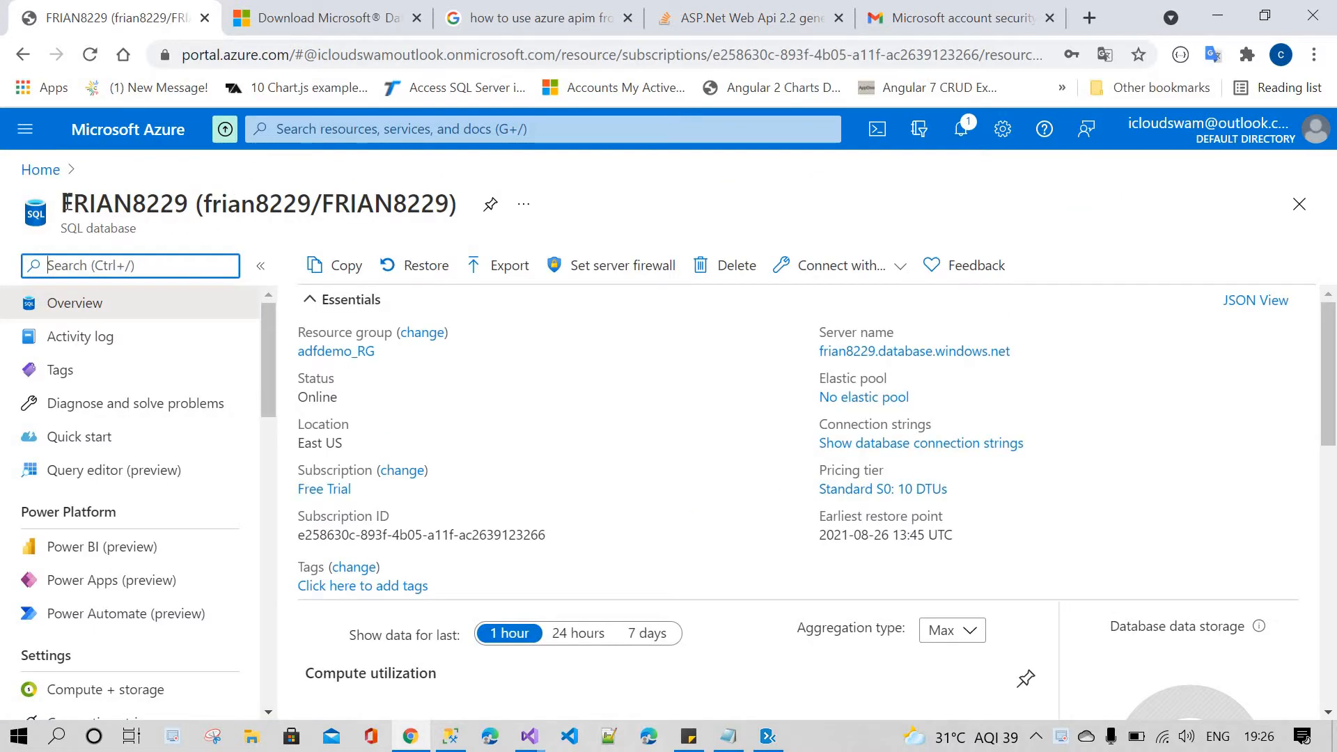
Examine the database name and the server name in the SQL database's essentials
left_click_drag(63, 205, 194, 209)
left_click(230, 227)
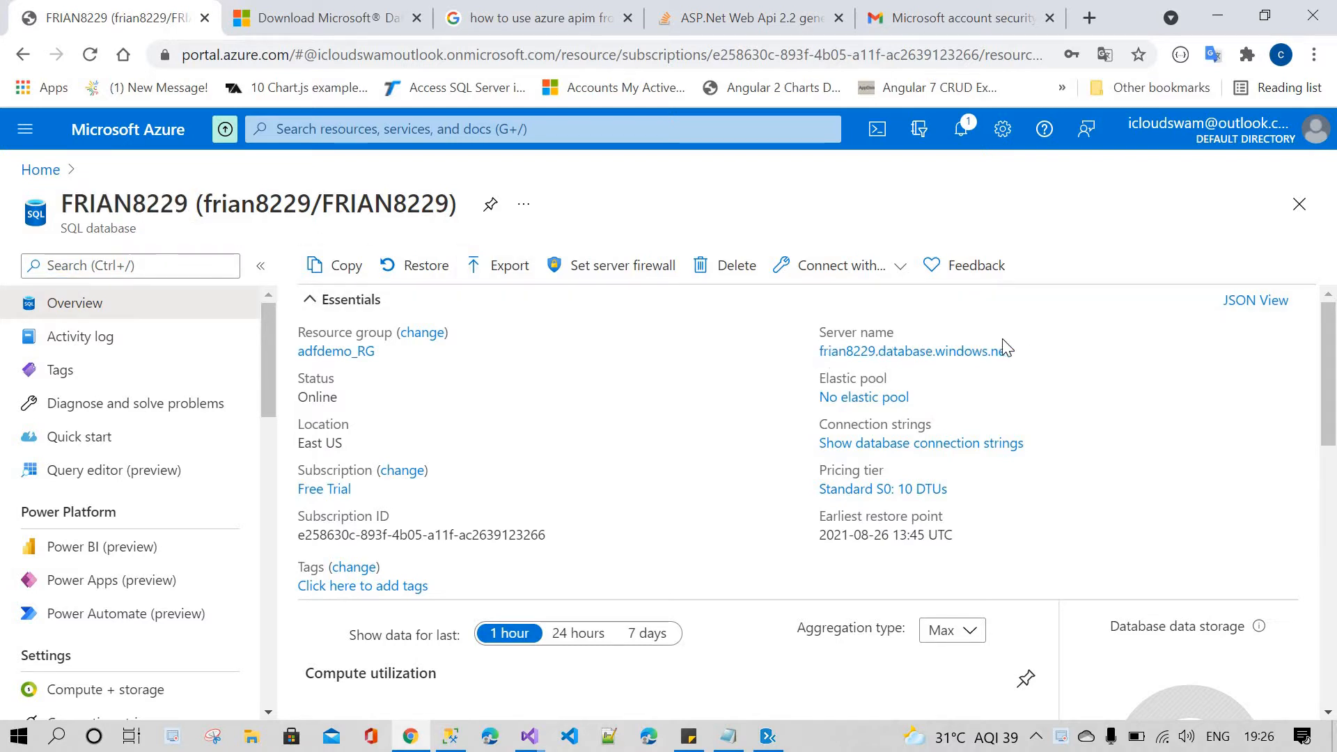
double_click(1005, 360)
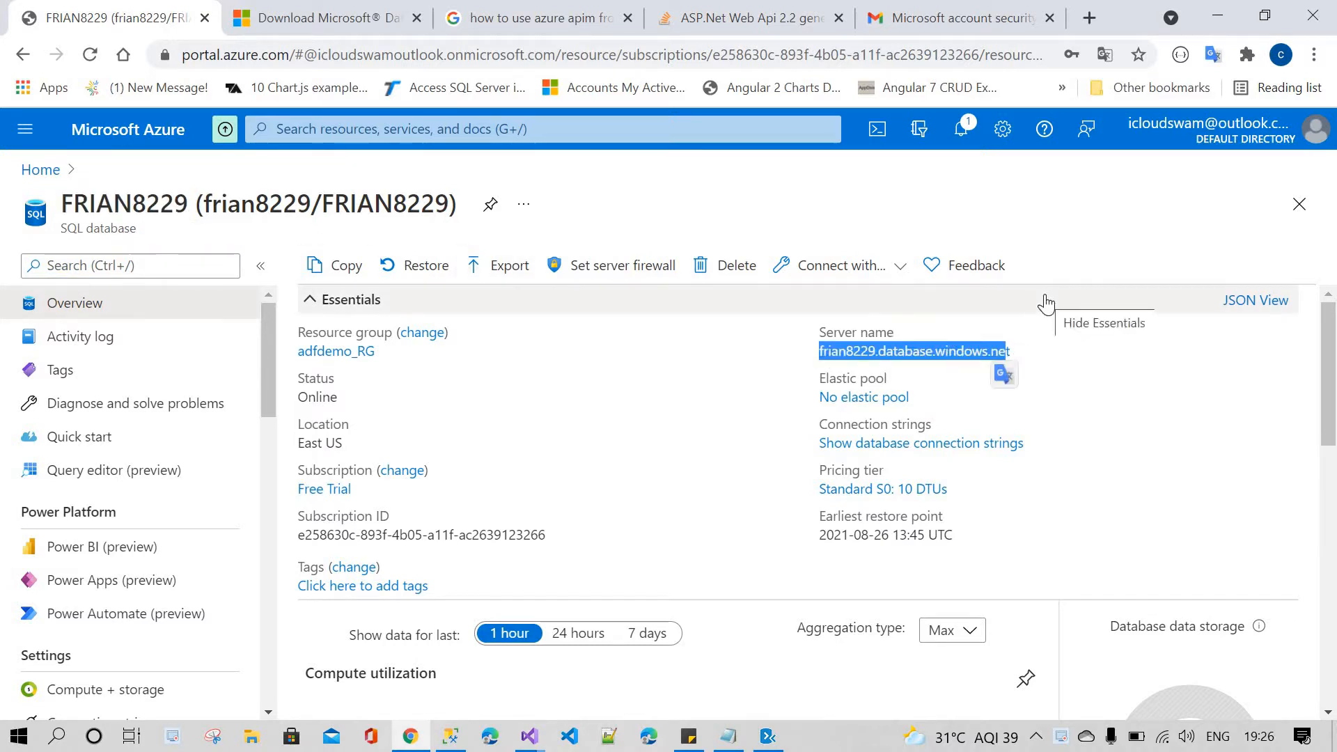
left_click(1046, 305)
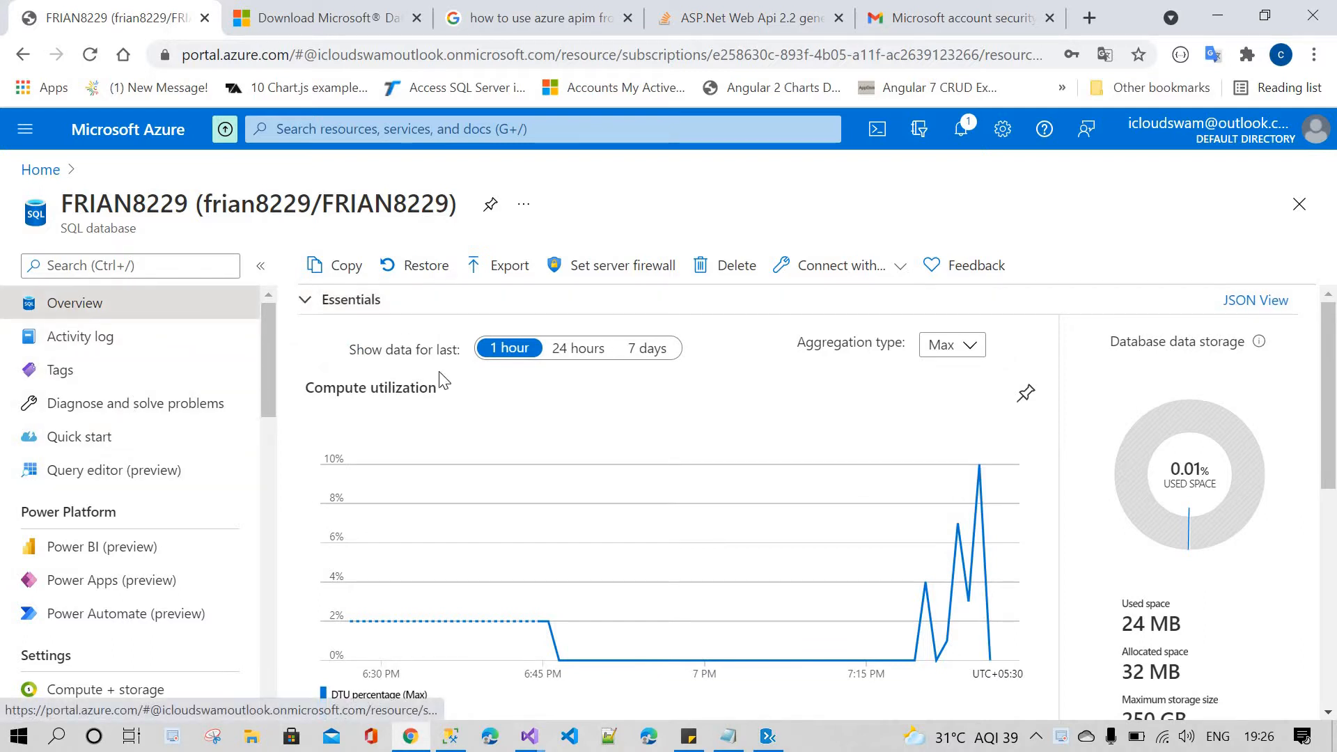
left_click(81, 337)
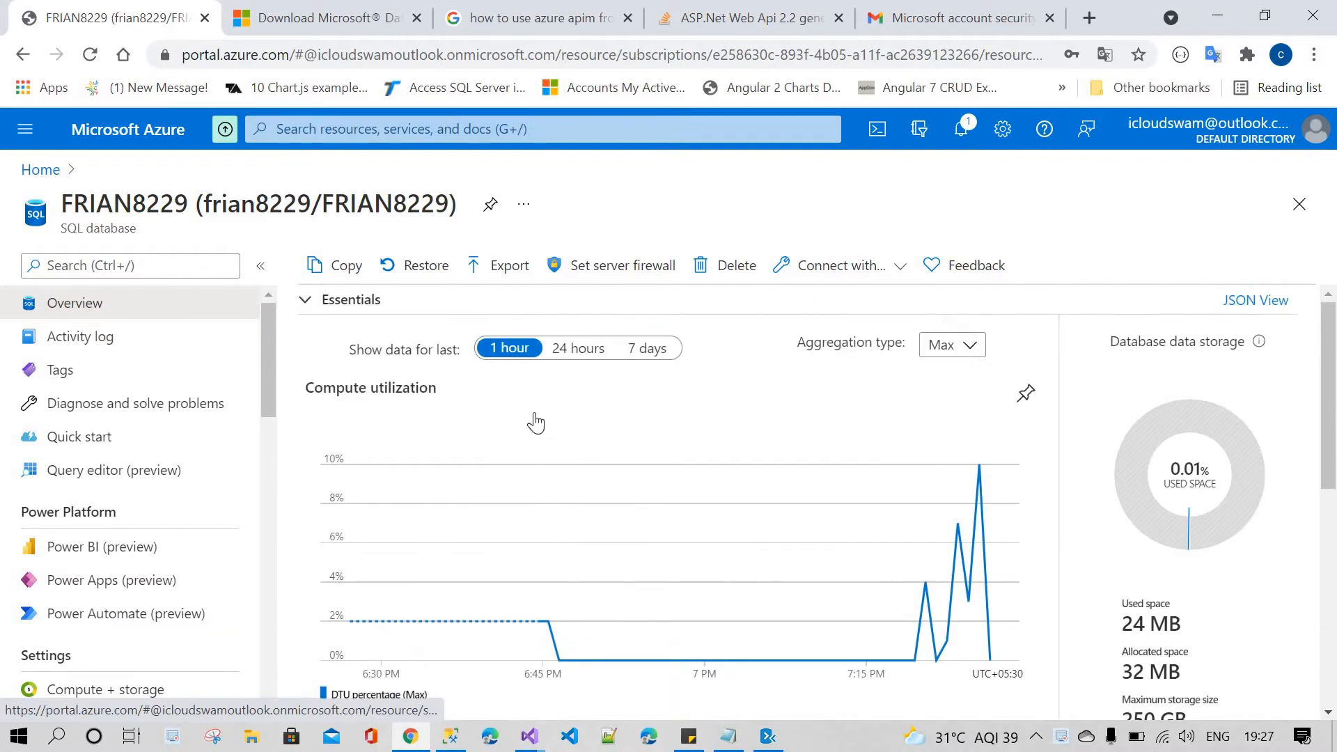
left_click(309, 301)
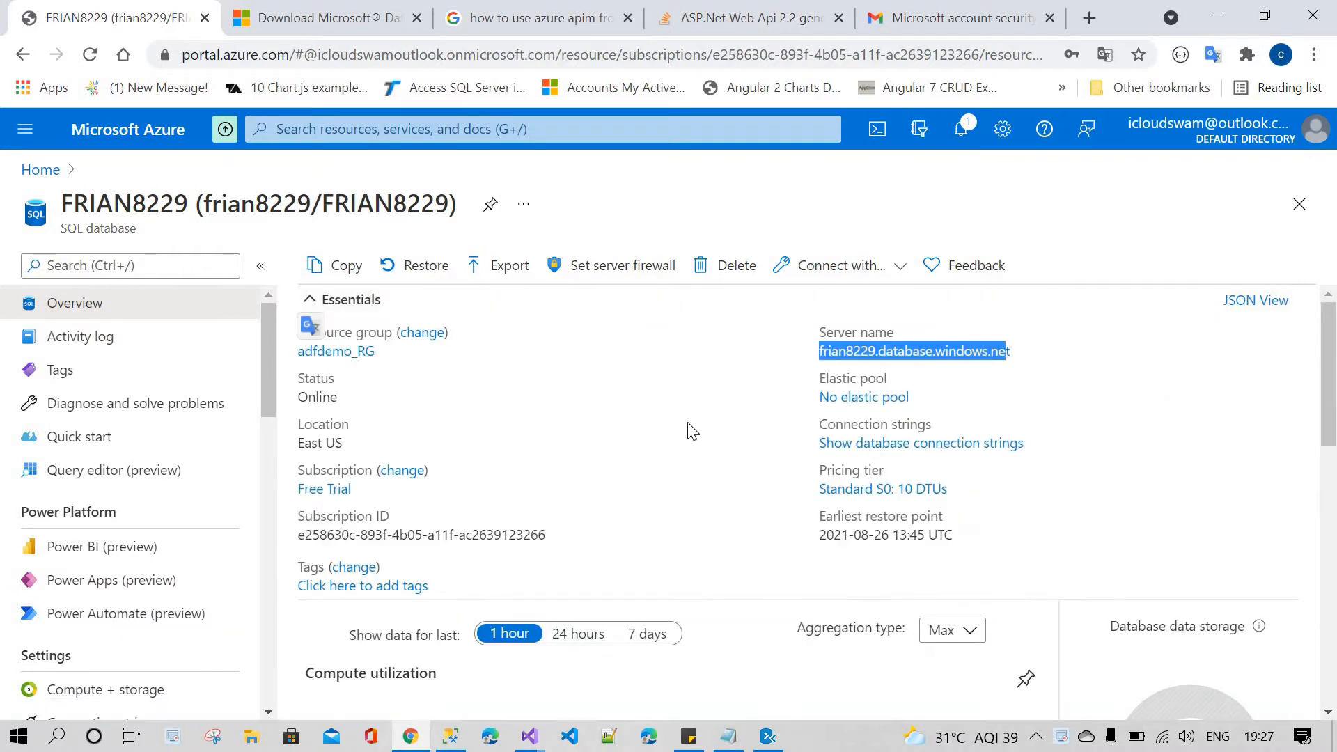
Return to the portal home page and open the Azure Migrate service
left_click(28, 180)
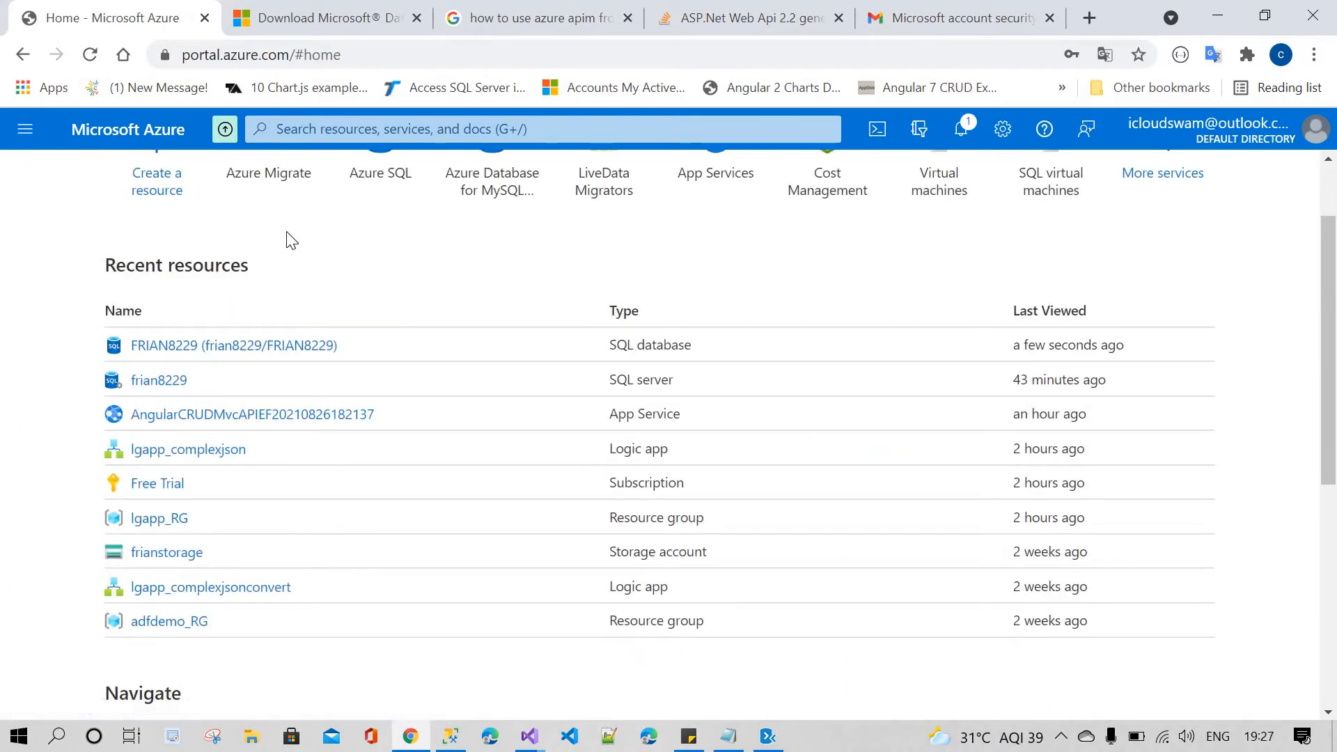
scroll(296, 328, "up", 2)
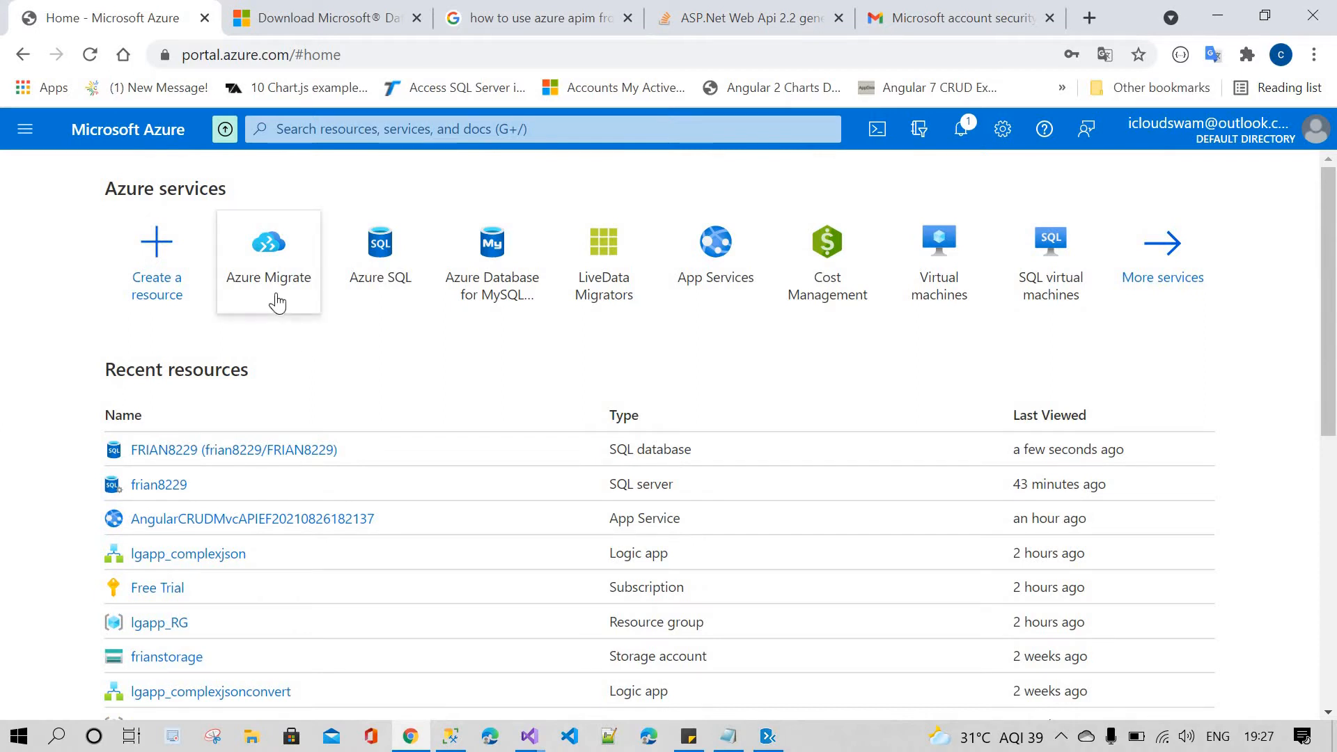
left_click(296, 265)
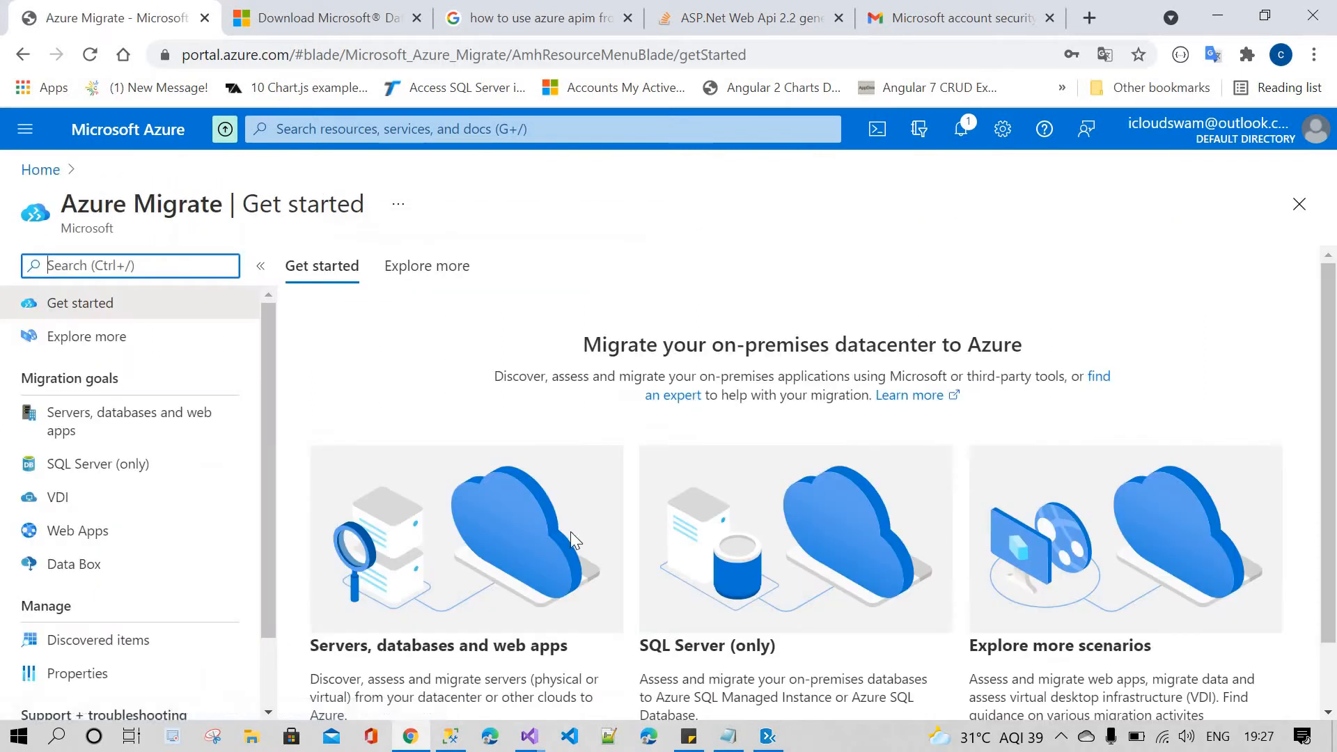
Examine the Azure Migrate scenarios, especially the description of migrating on-premises databases under SQL Server (only)
scroll(603, 540, "down", 2)
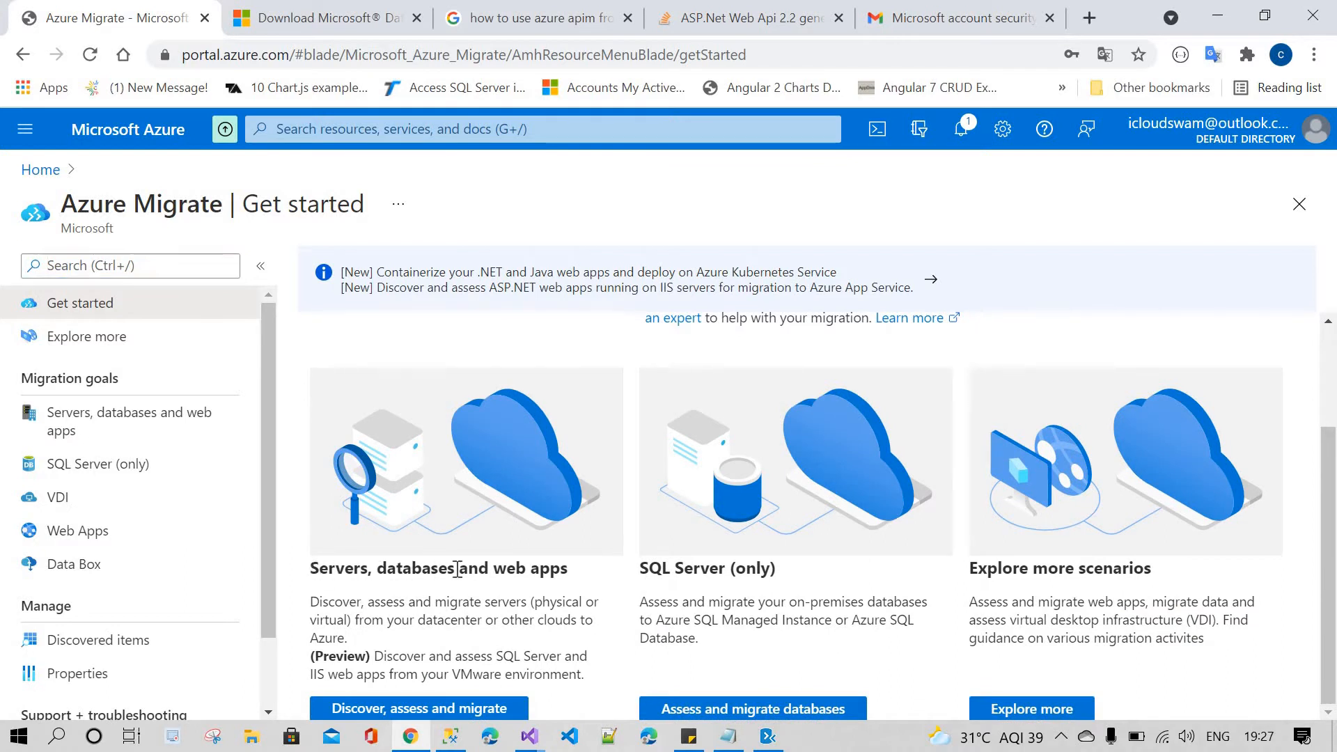
left_click_drag(319, 568, 459, 568)
left_click(642, 566)
left_click_drag(706, 571, 731, 571)
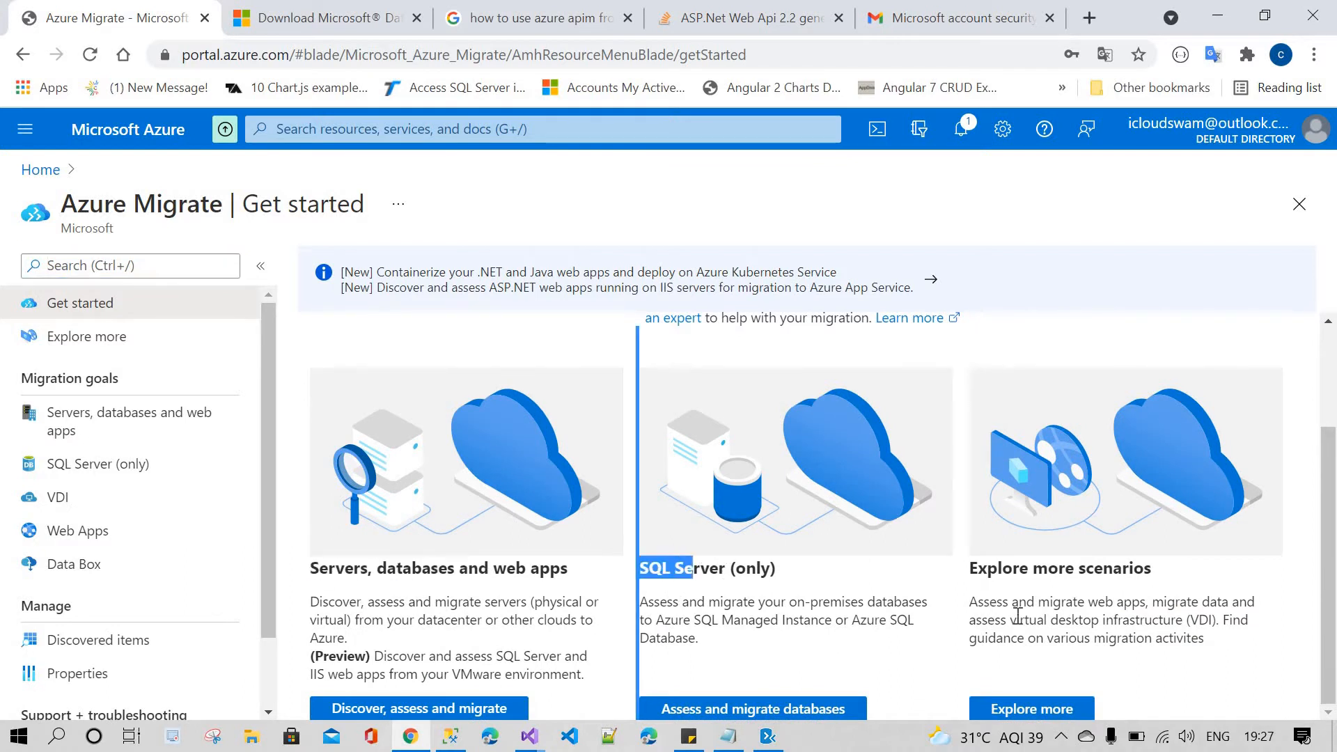
left_click_drag(972, 569, 1152, 565)
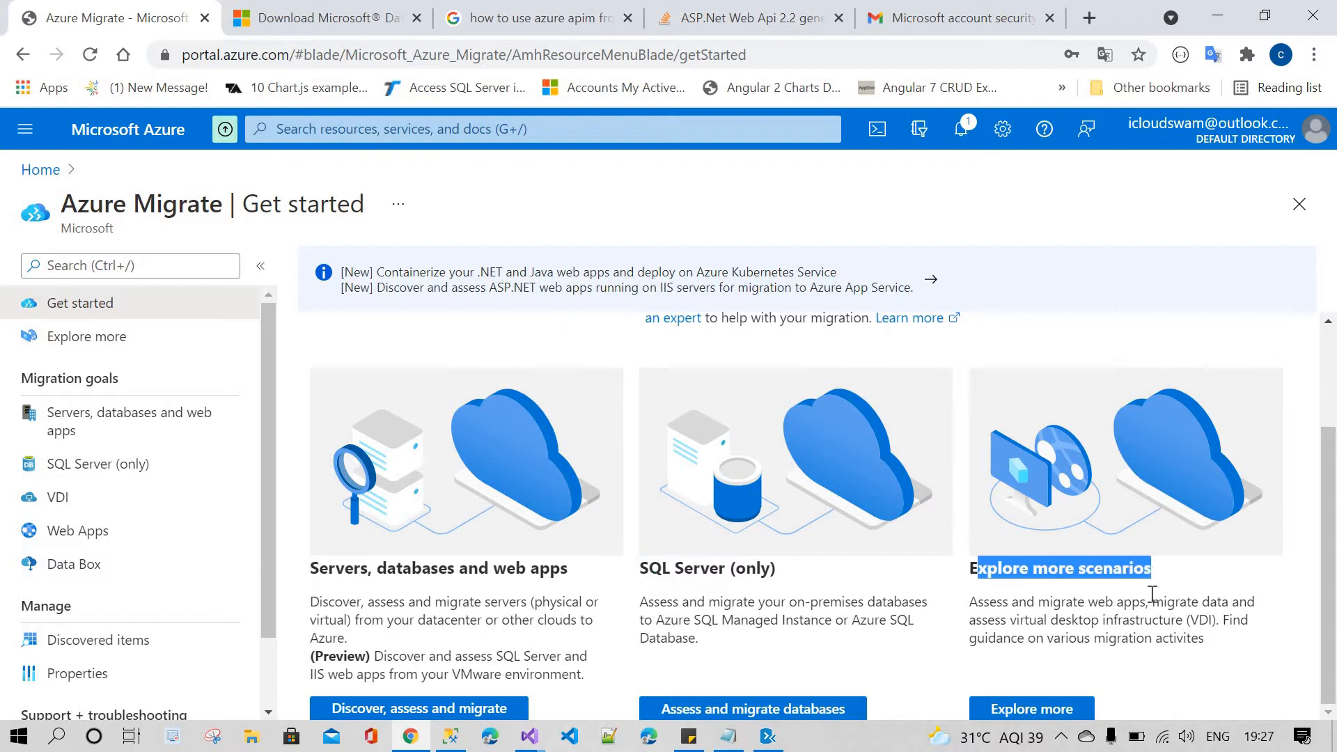
left_click(803, 578)
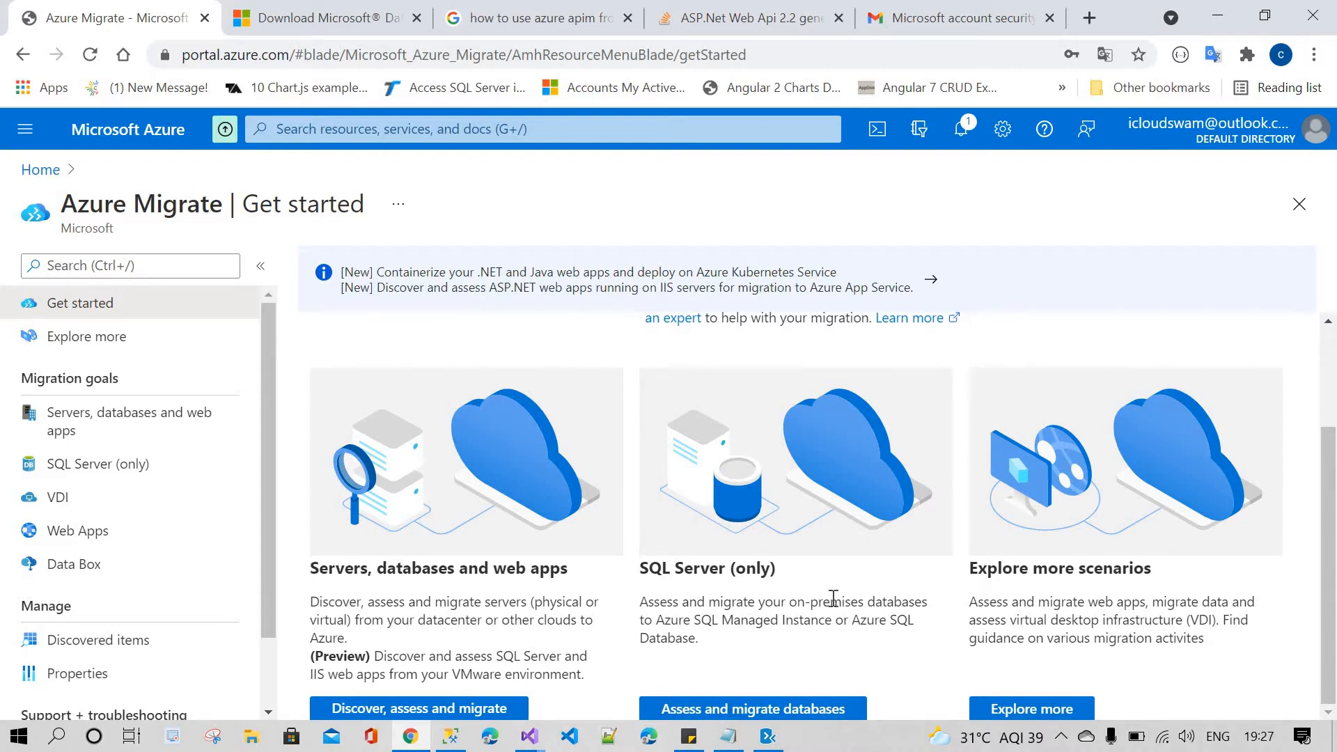
left_click_drag(787, 600, 867, 600)
left_click(660, 625)
left_click_drag(736, 622, 774, 620)
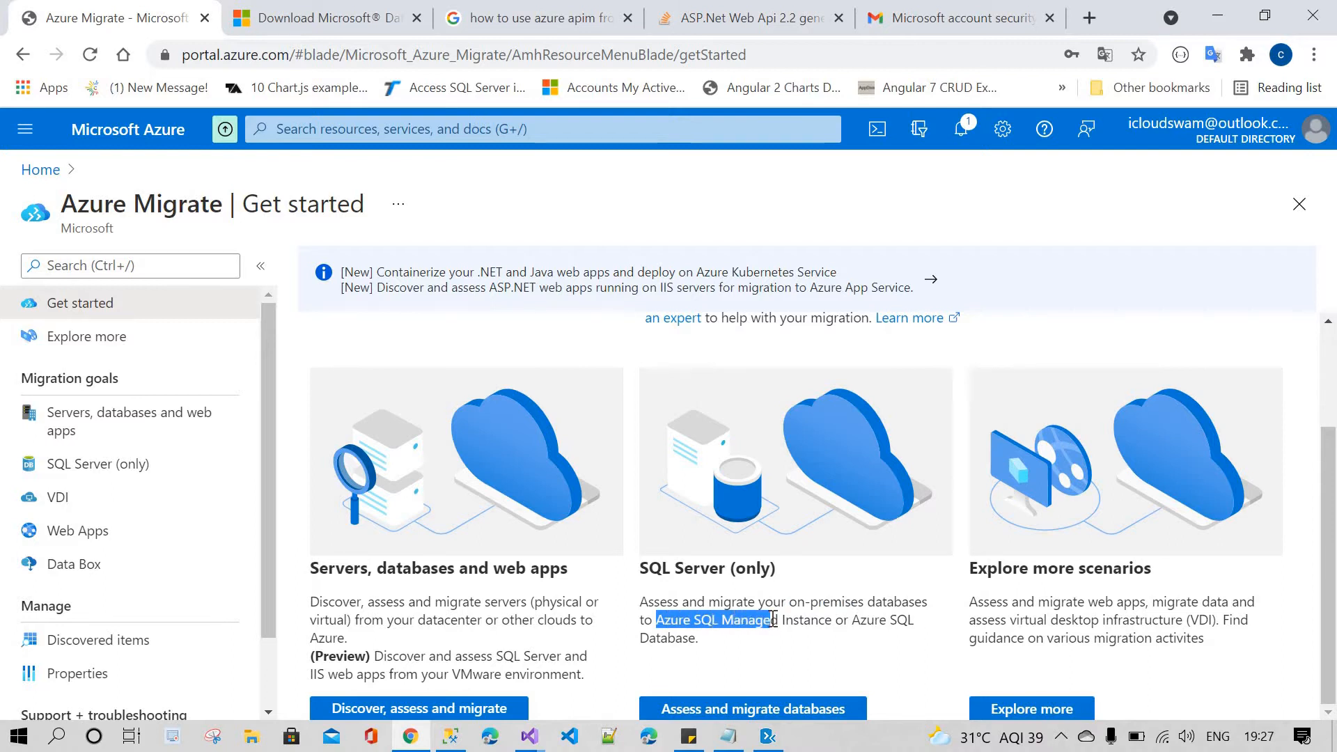
Open the assess and migrate page for SQL Server (only) and review the Database Assessment quick start
left_click(763, 711)
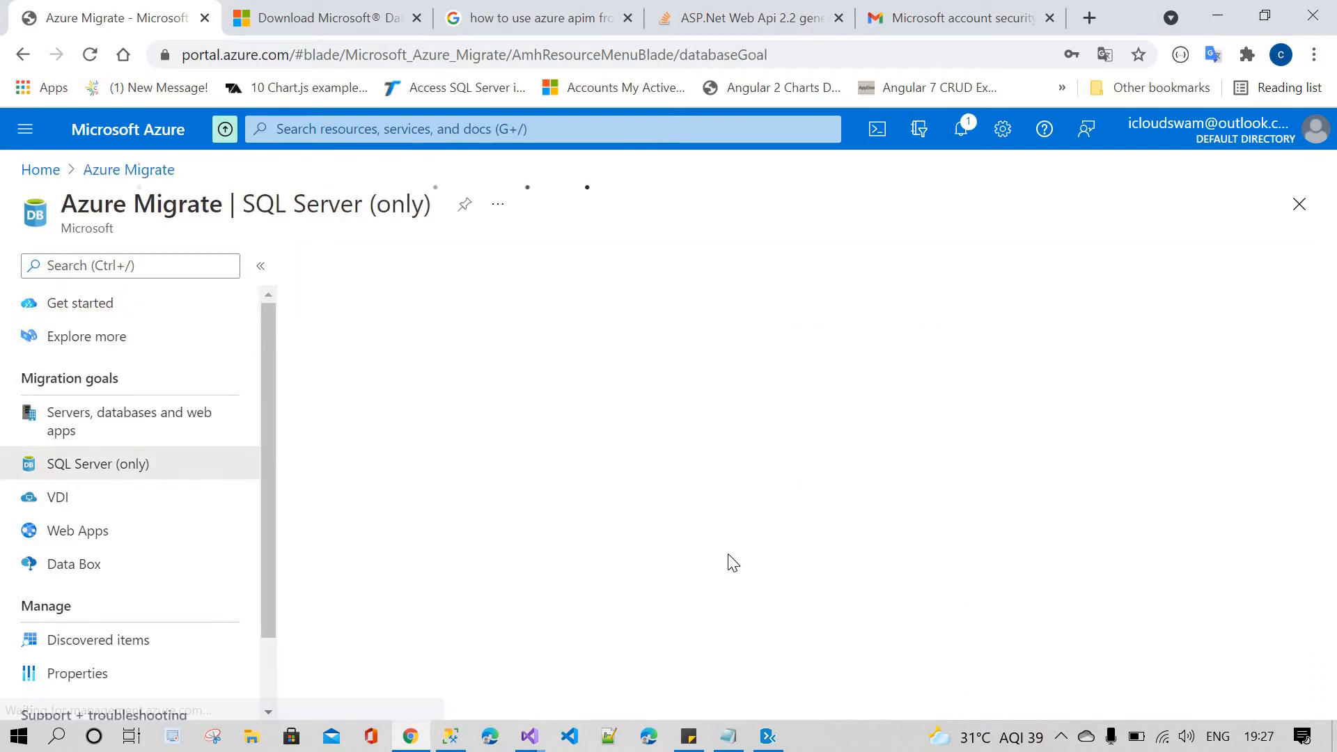
scroll(439, 542, "down", 4)
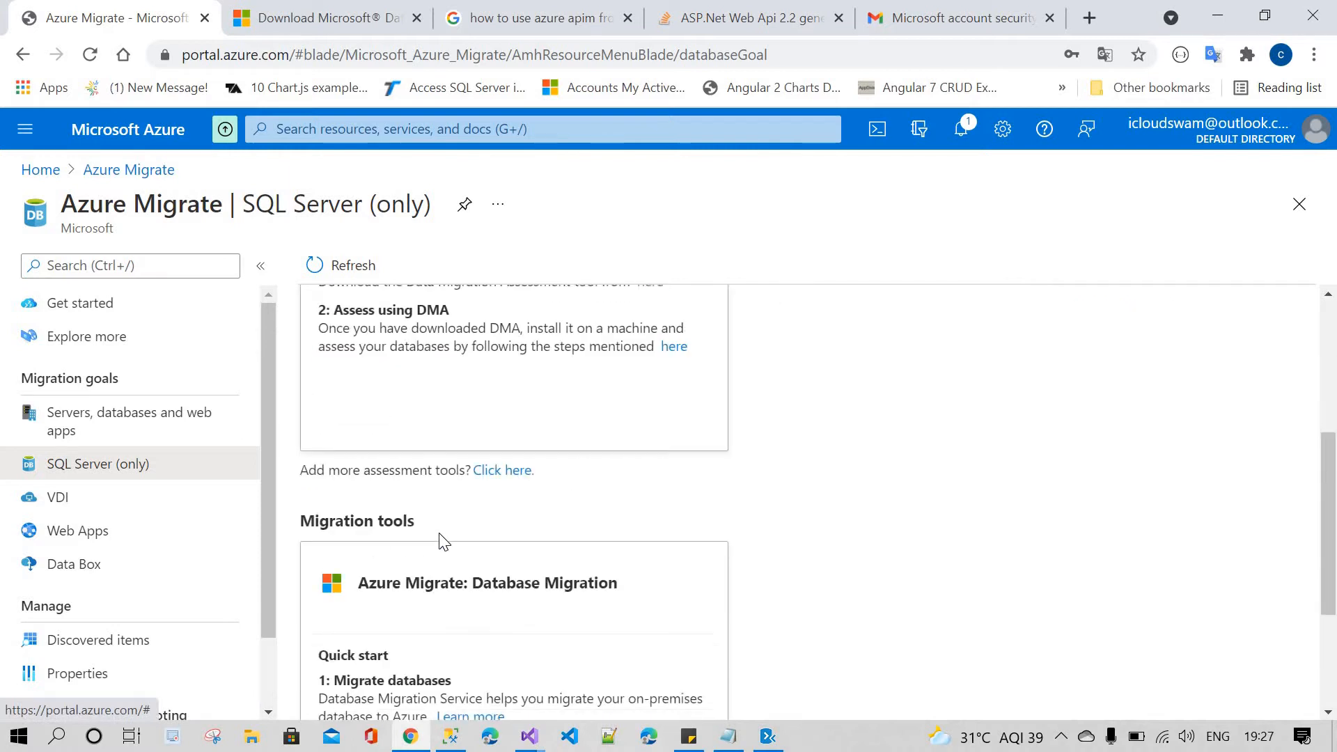
scroll(438, 542, "up", 4)
scroll(441, 535, "down", 2)
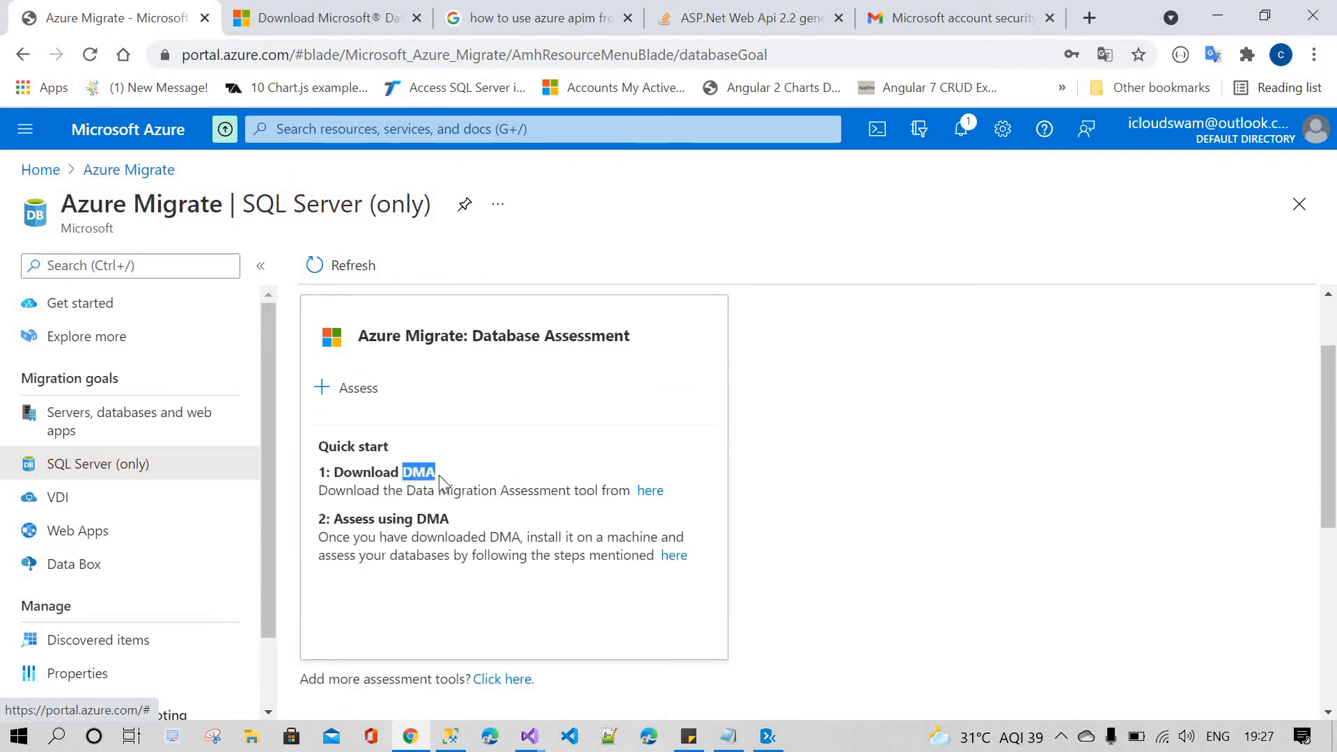
left_click(498, 478)
Look over the installed Data Migration Assistant and its v5.4 download page, and close the download page
left_click(769, 740)
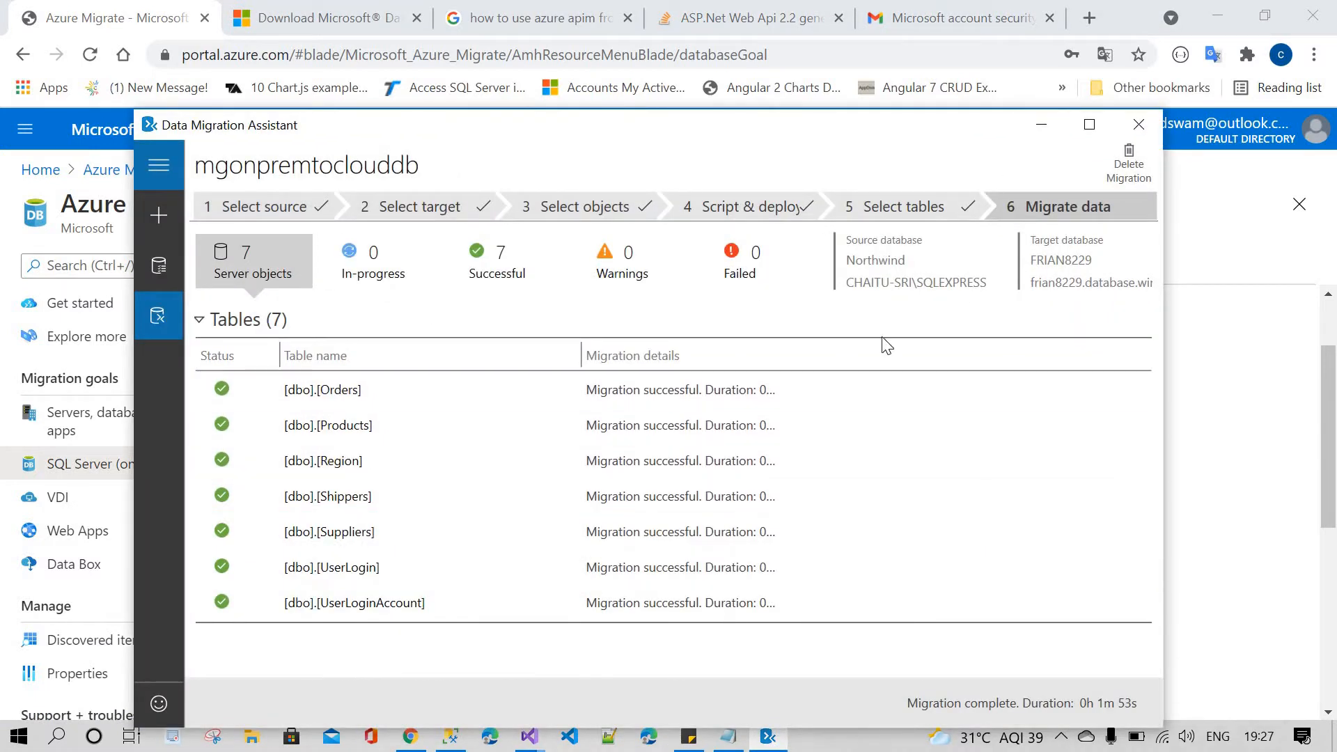
left_click(1043, 125)
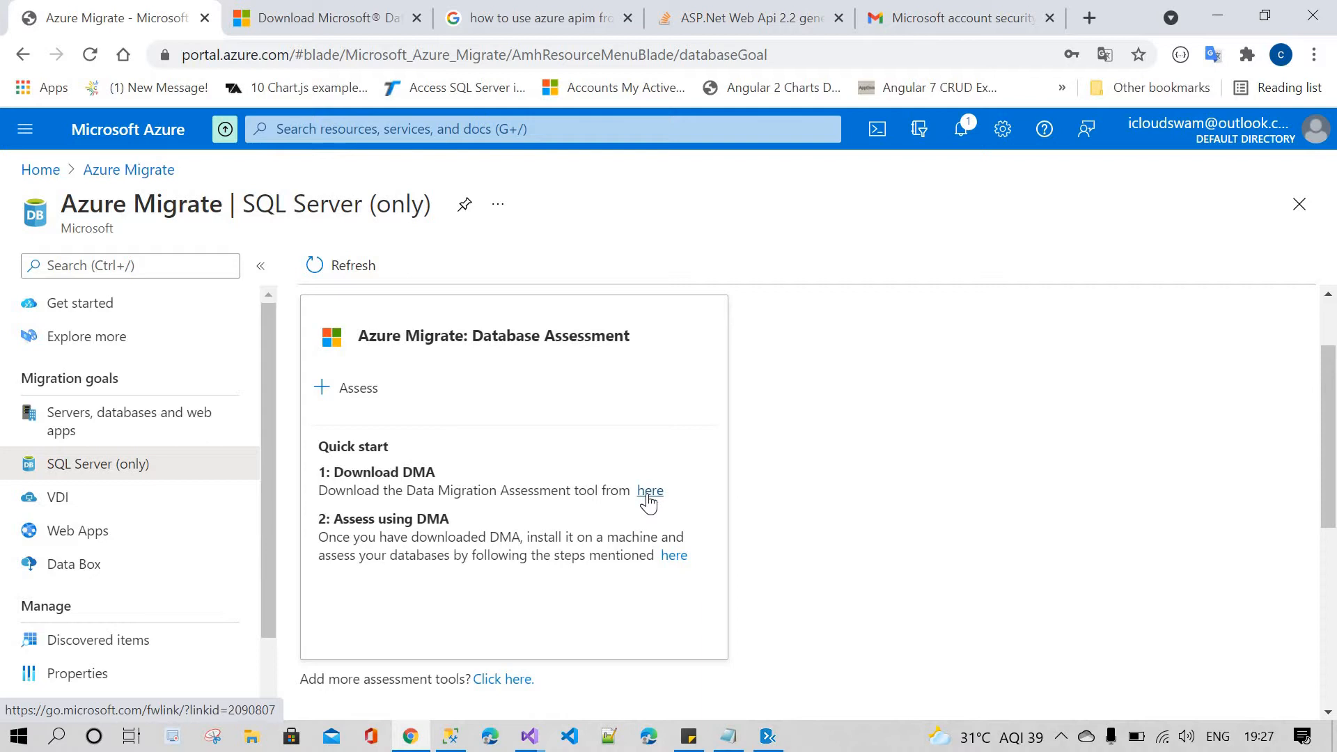
left_click(650, 492)
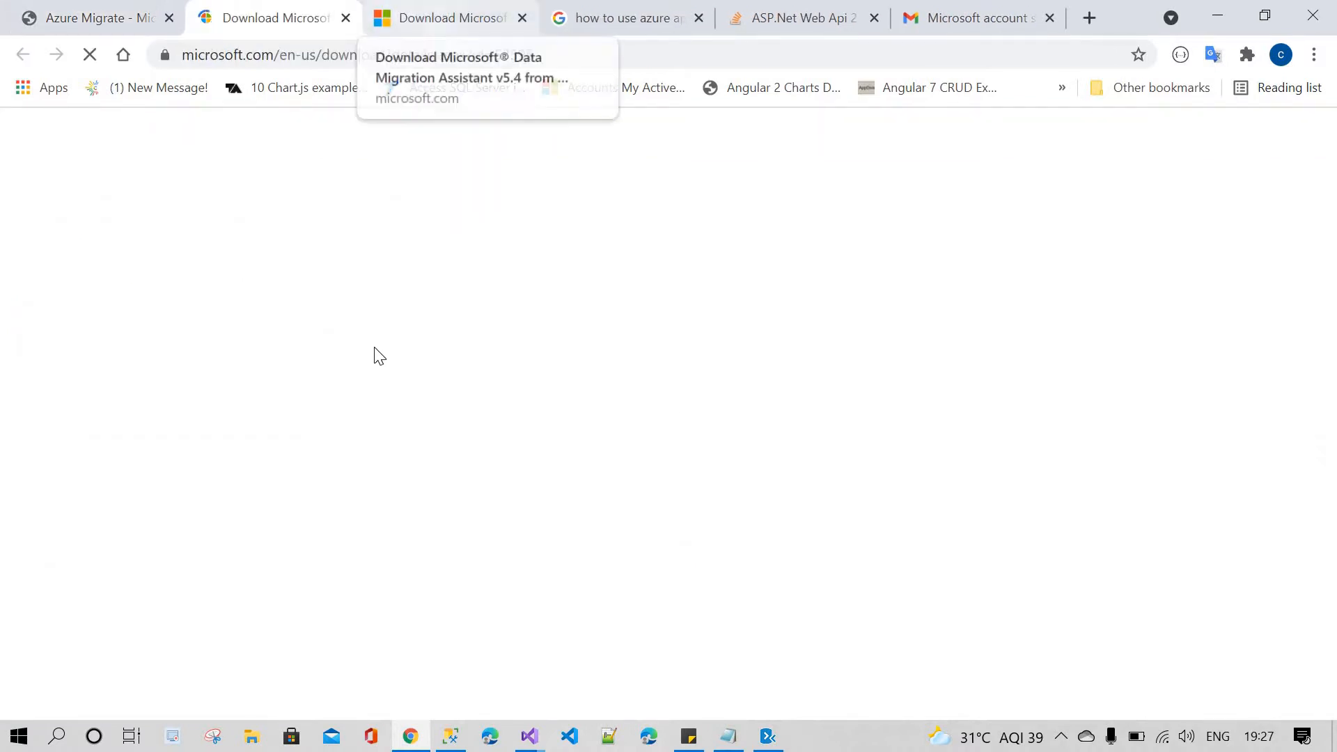
scroll(453, 555, "down", 7)
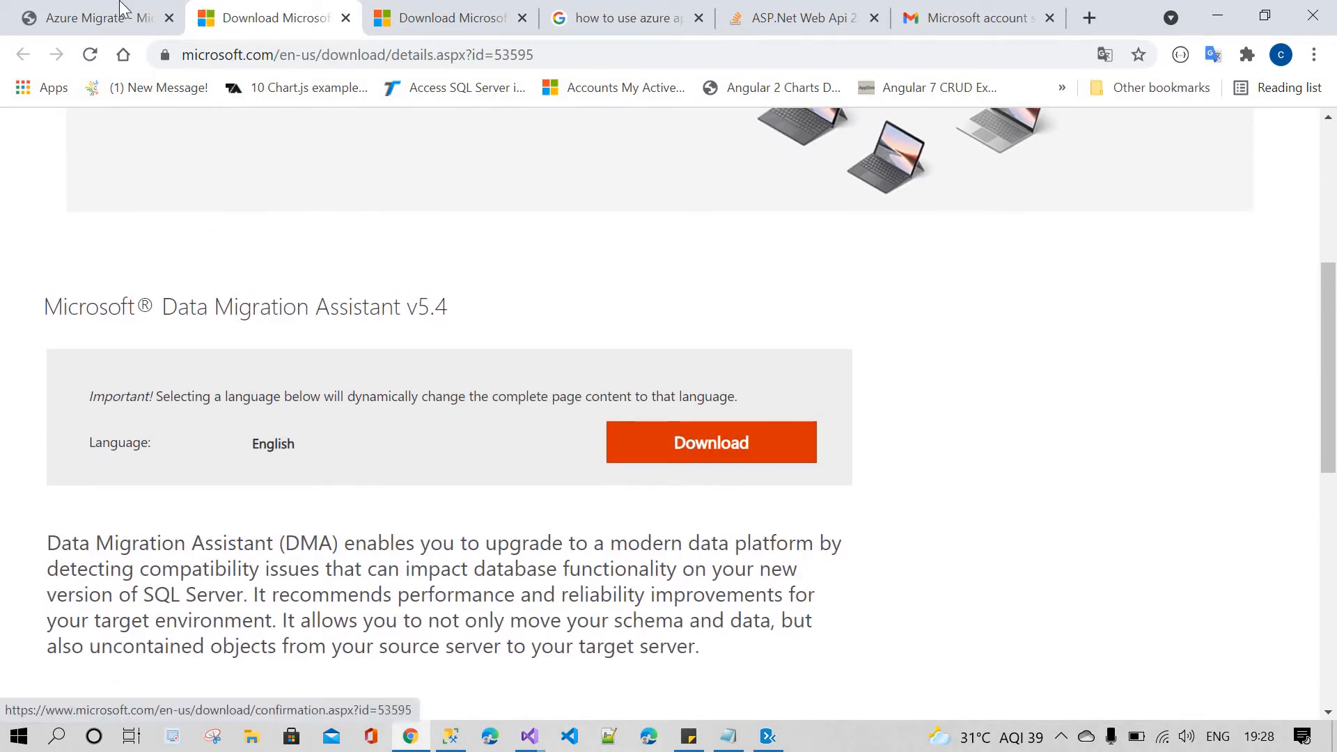
left_click(121, 7)
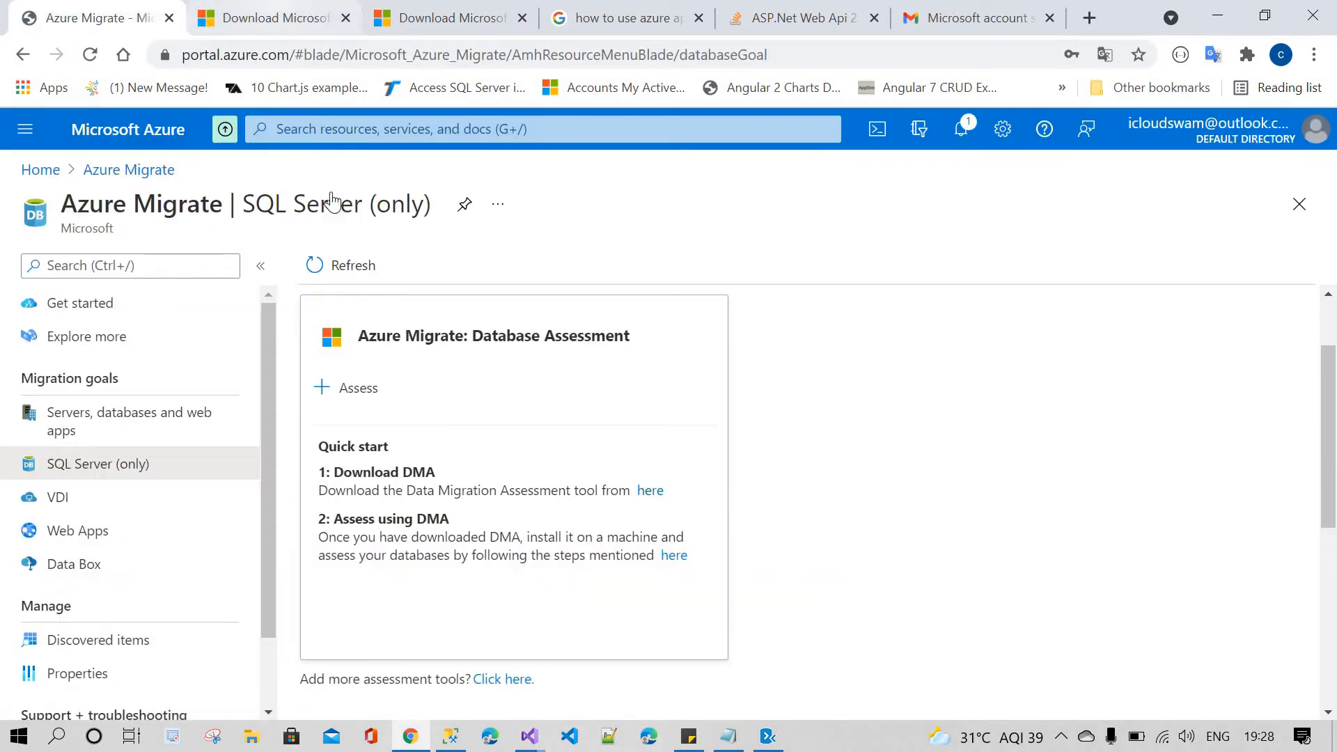
left_click(275, 15)
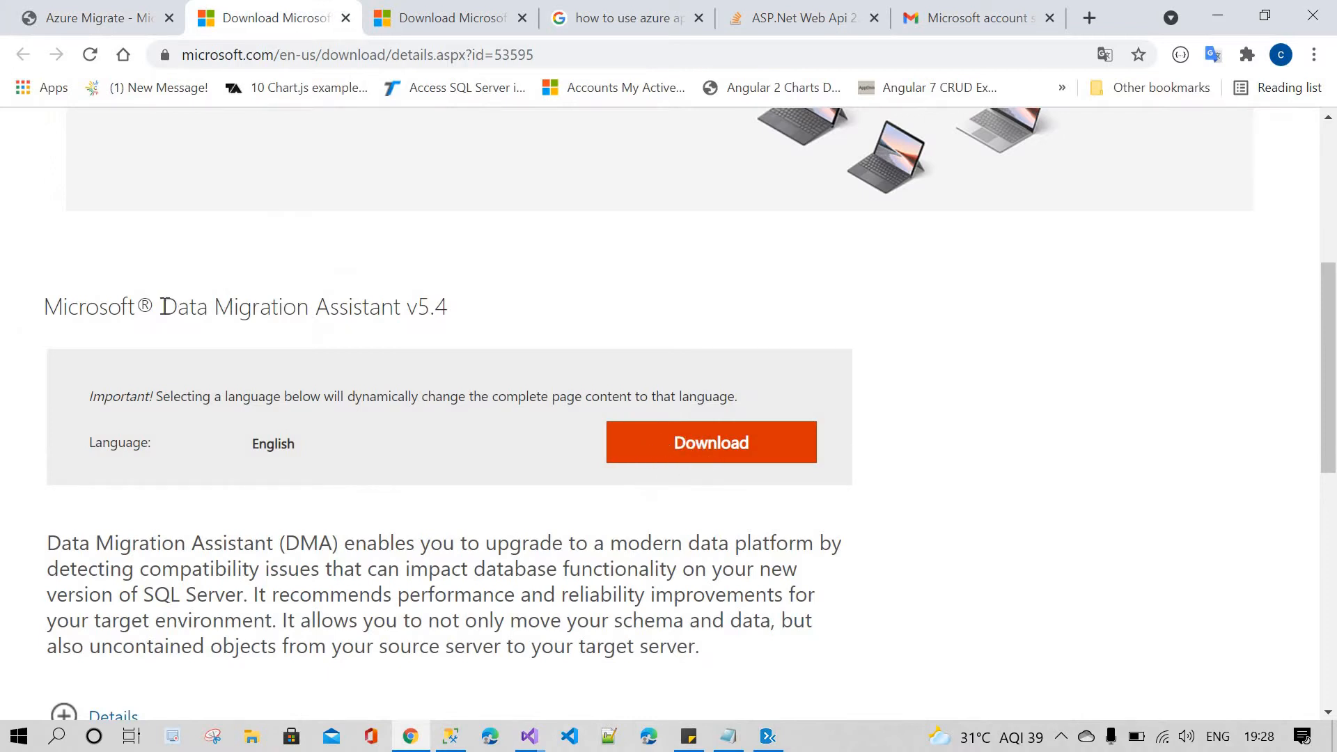
triple_click(406, 329)
left_click(710, 453)
middle_click(277, 17)
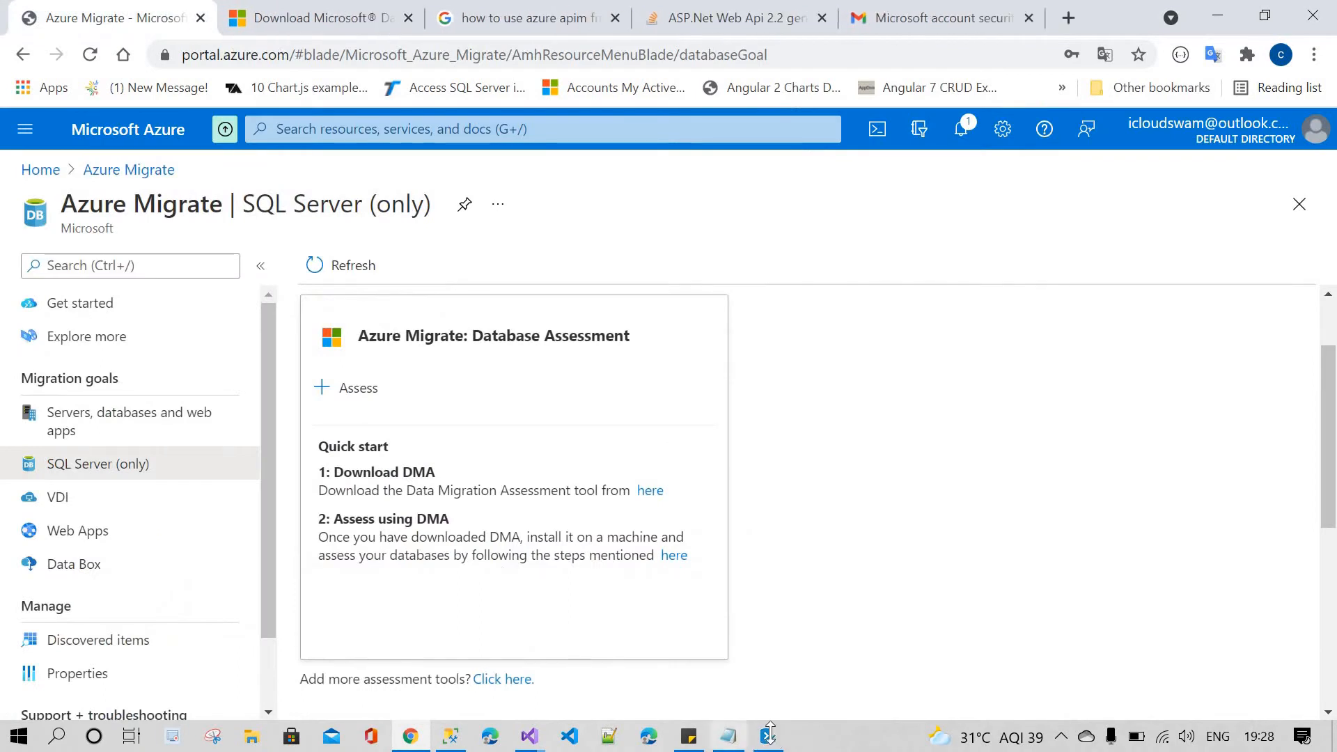
Switch to Data Migration Assistant and create a Migration project named mgonpremtocloud from SQL Server to Azure SQL Database, overwriting the existing migration
key("alt+Tab")
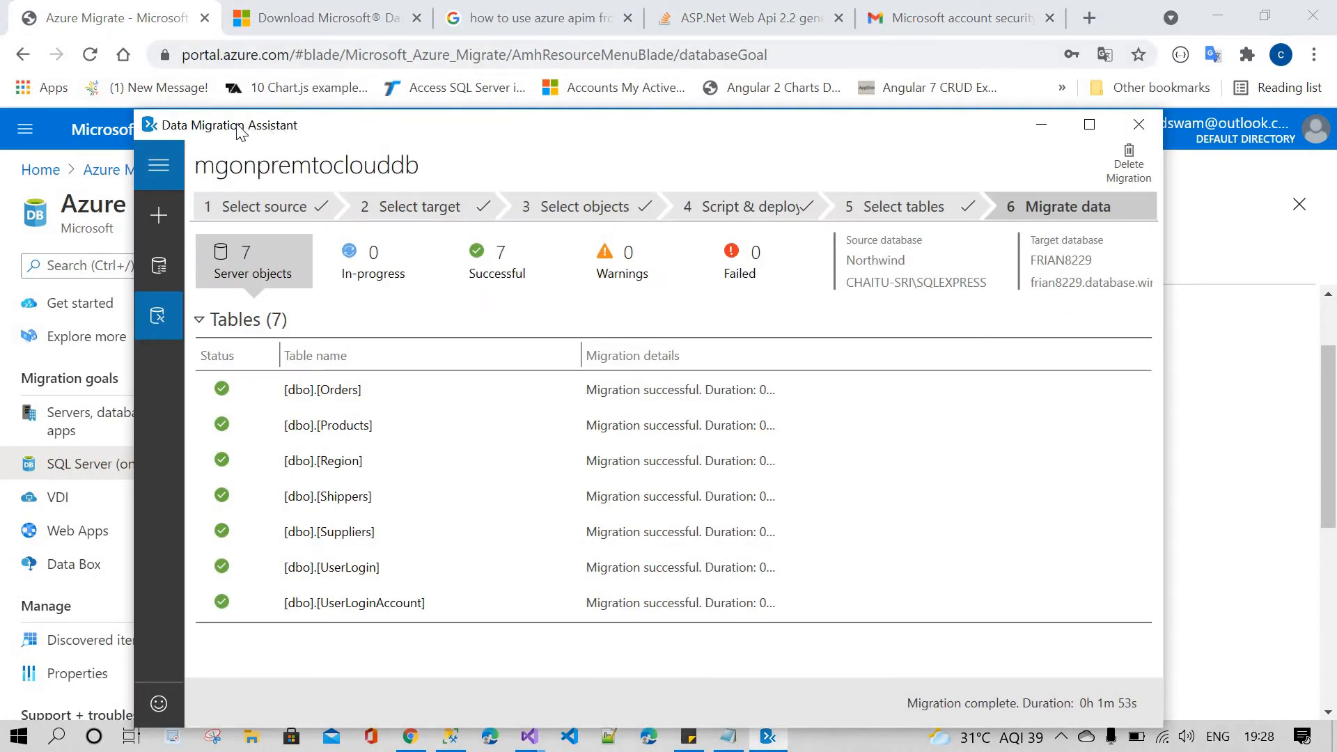
left_click_drag(240, 133, 285, 131)
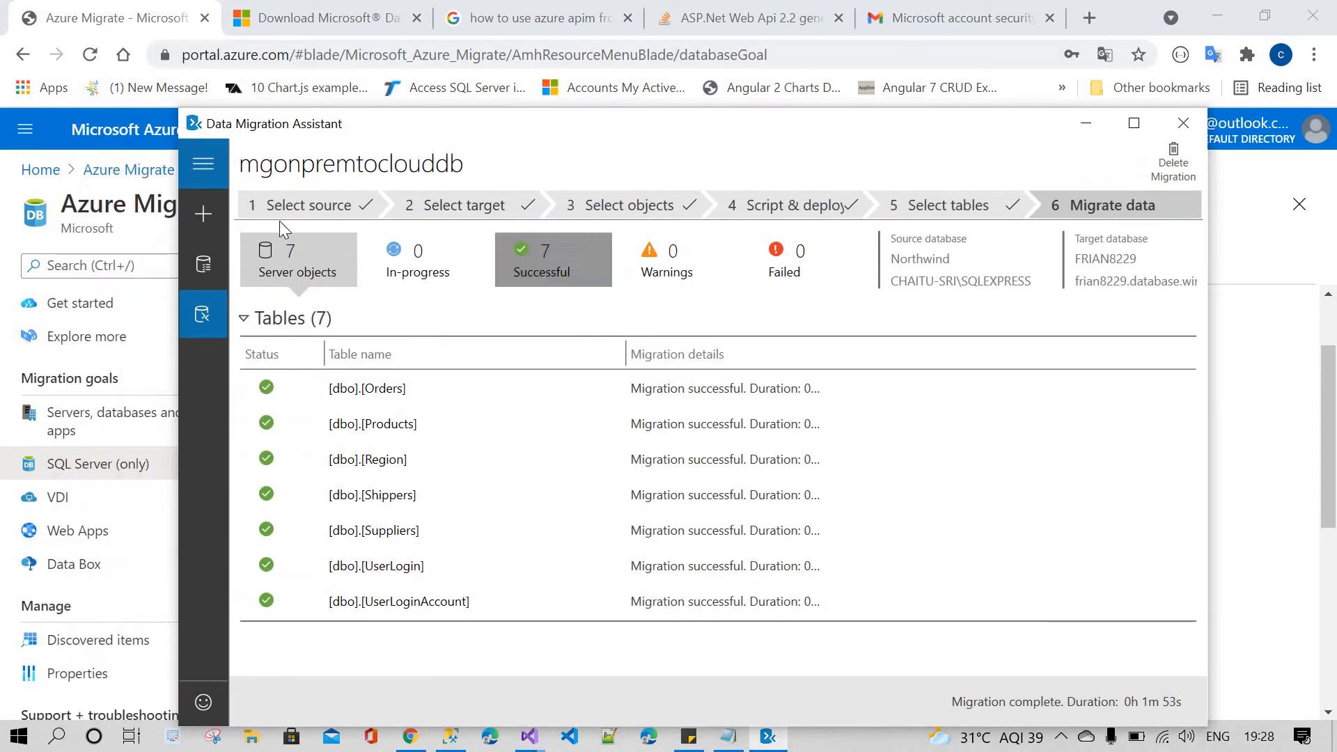
left_click(201, 215)
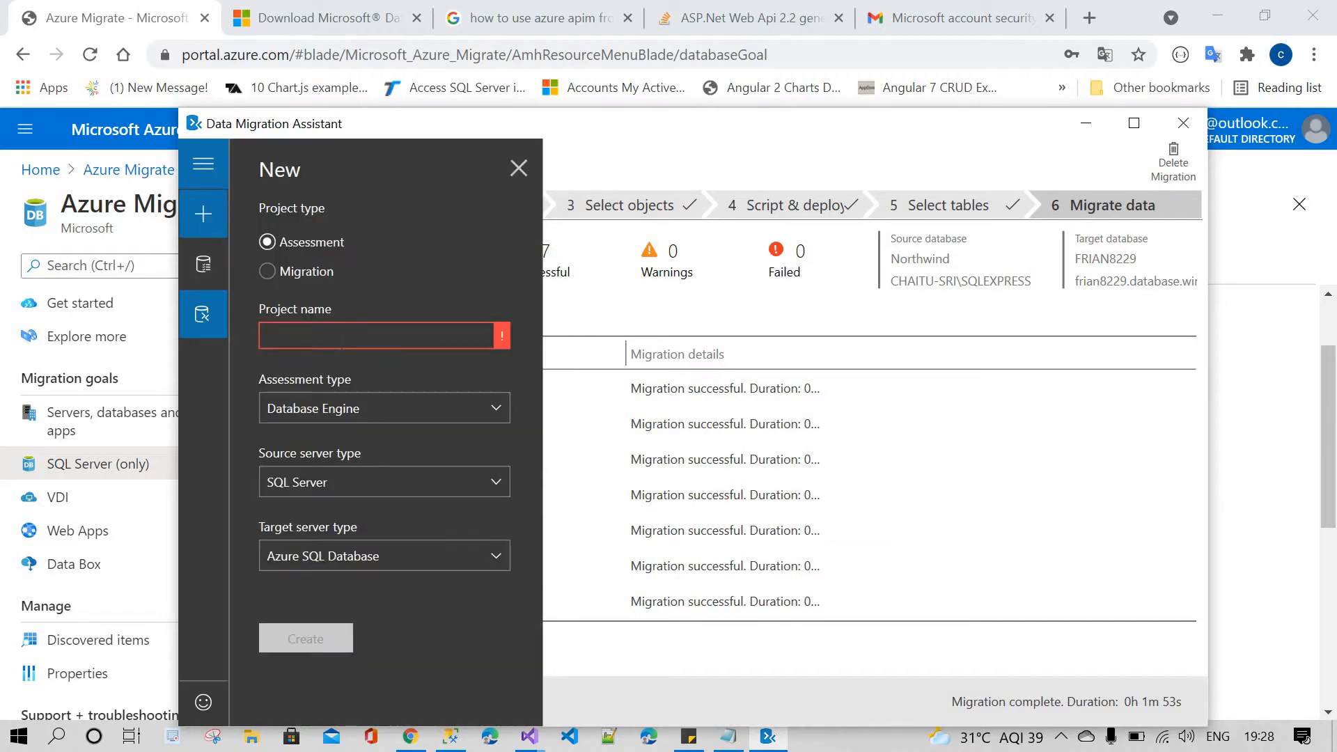
left_click(267, 272)
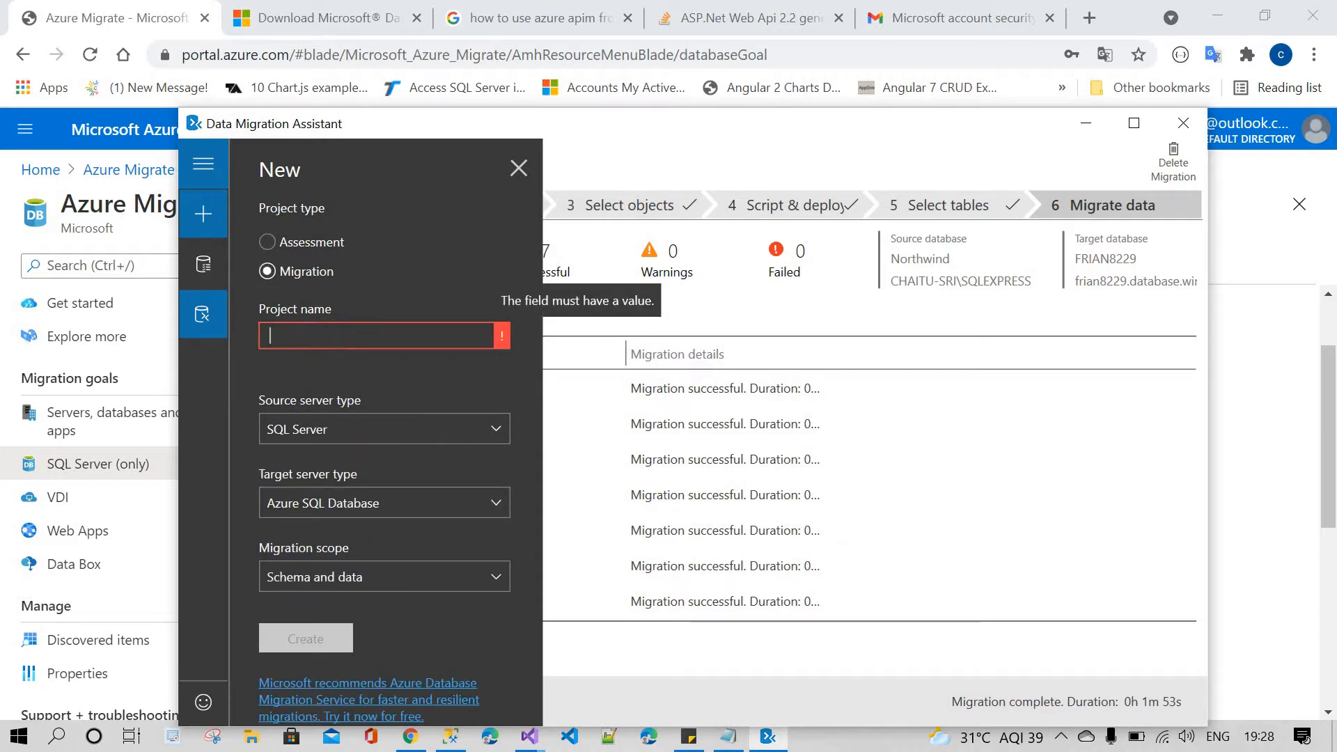
type("mgonpremtocloud")
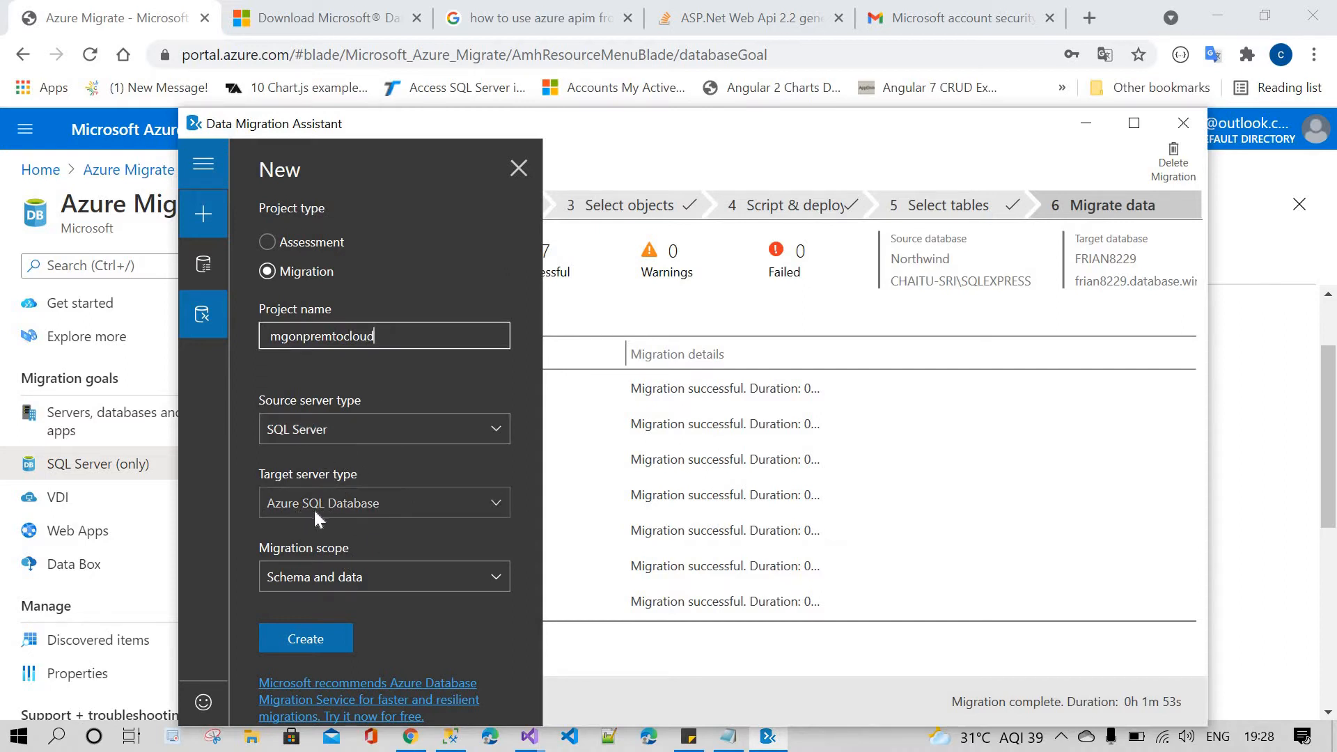
left_click(311, 641)
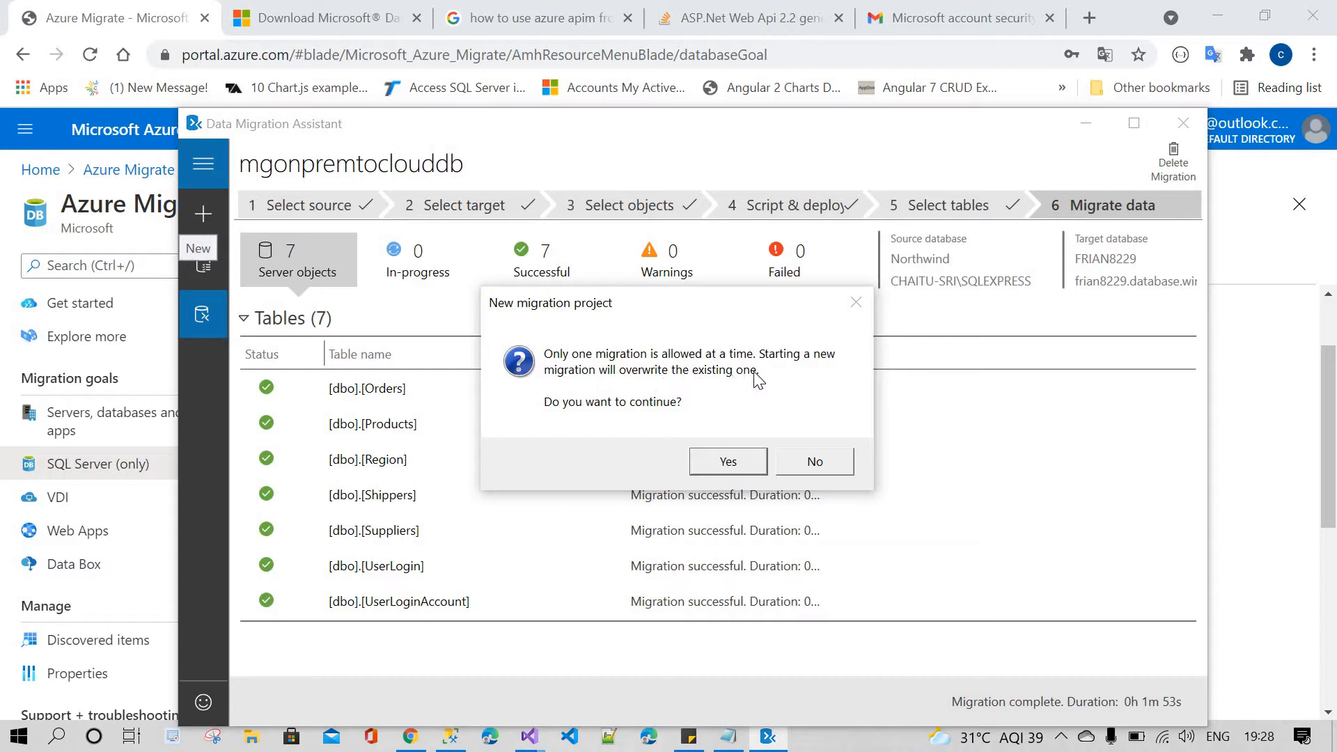
left_click(727, 463)
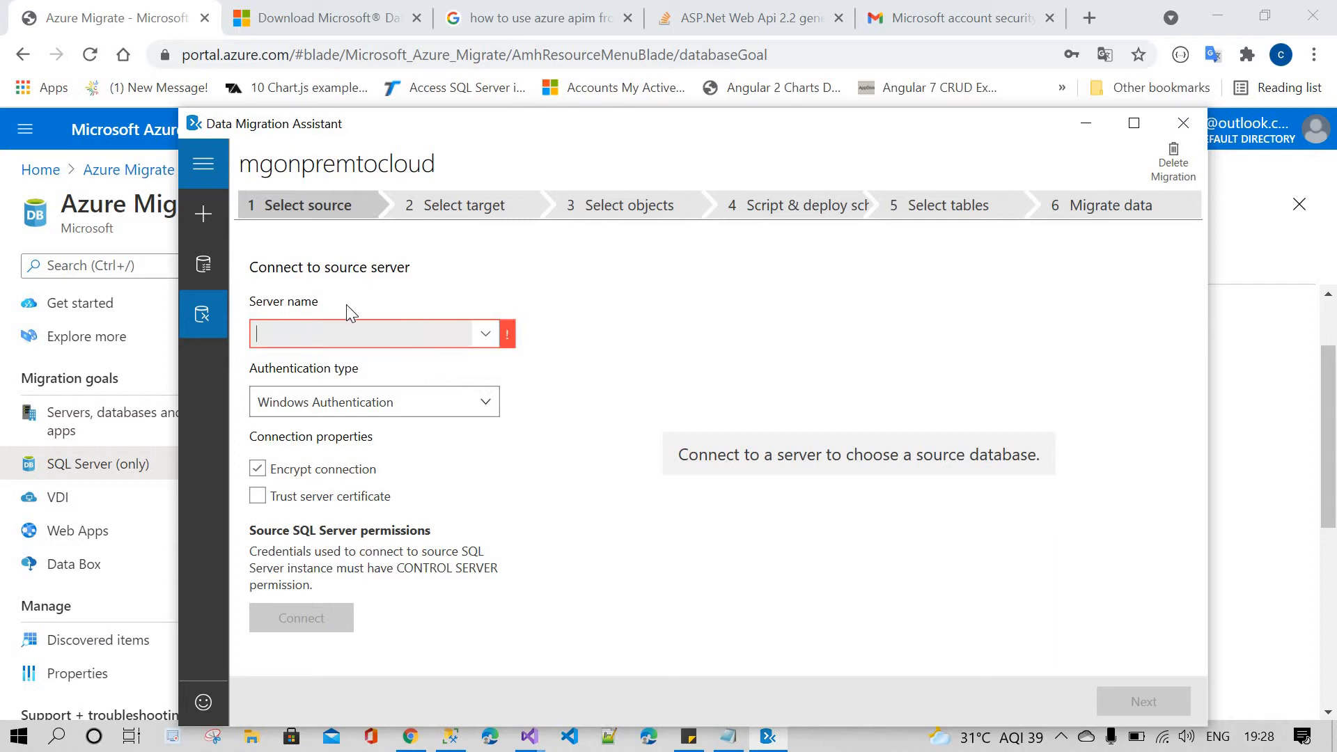
Fill in the source connection with the local SQLEXPRESS server name, SQL Server Authentication, username sa and the account password
left_click(453, 739)
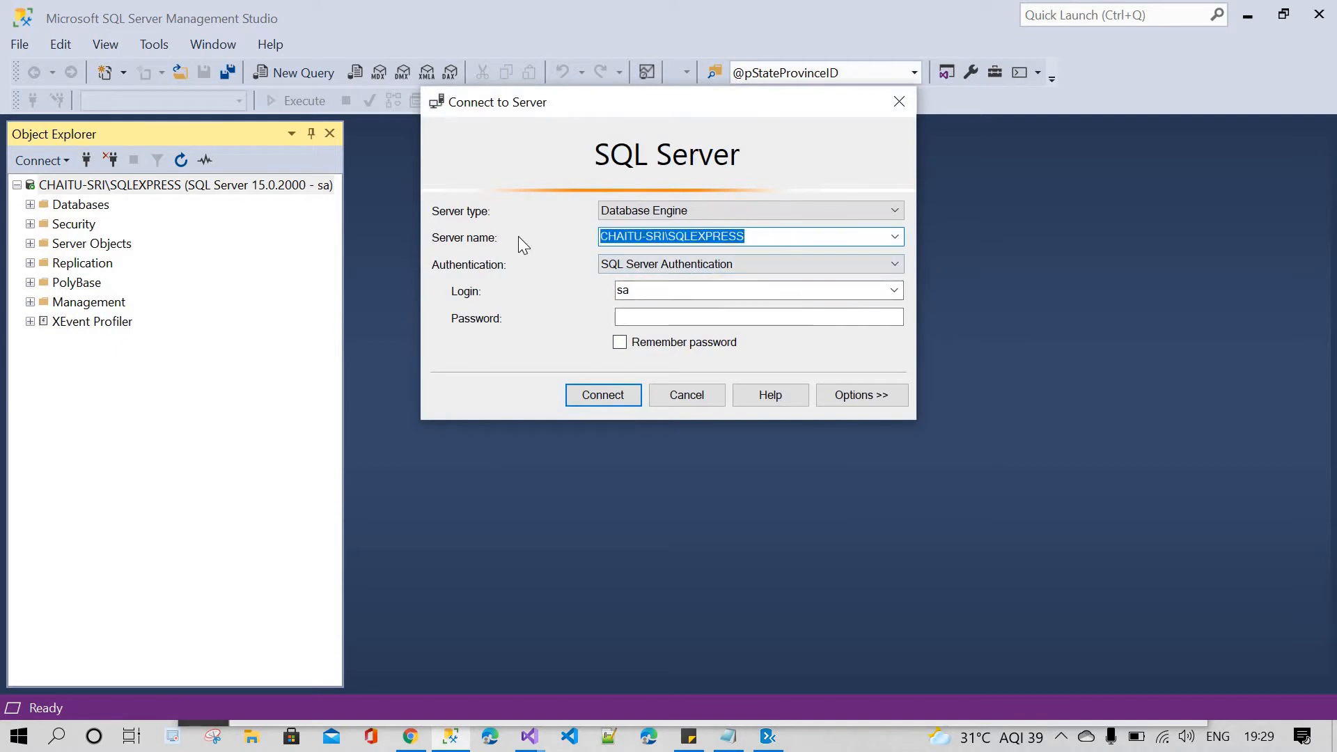
key("alt+Tab")
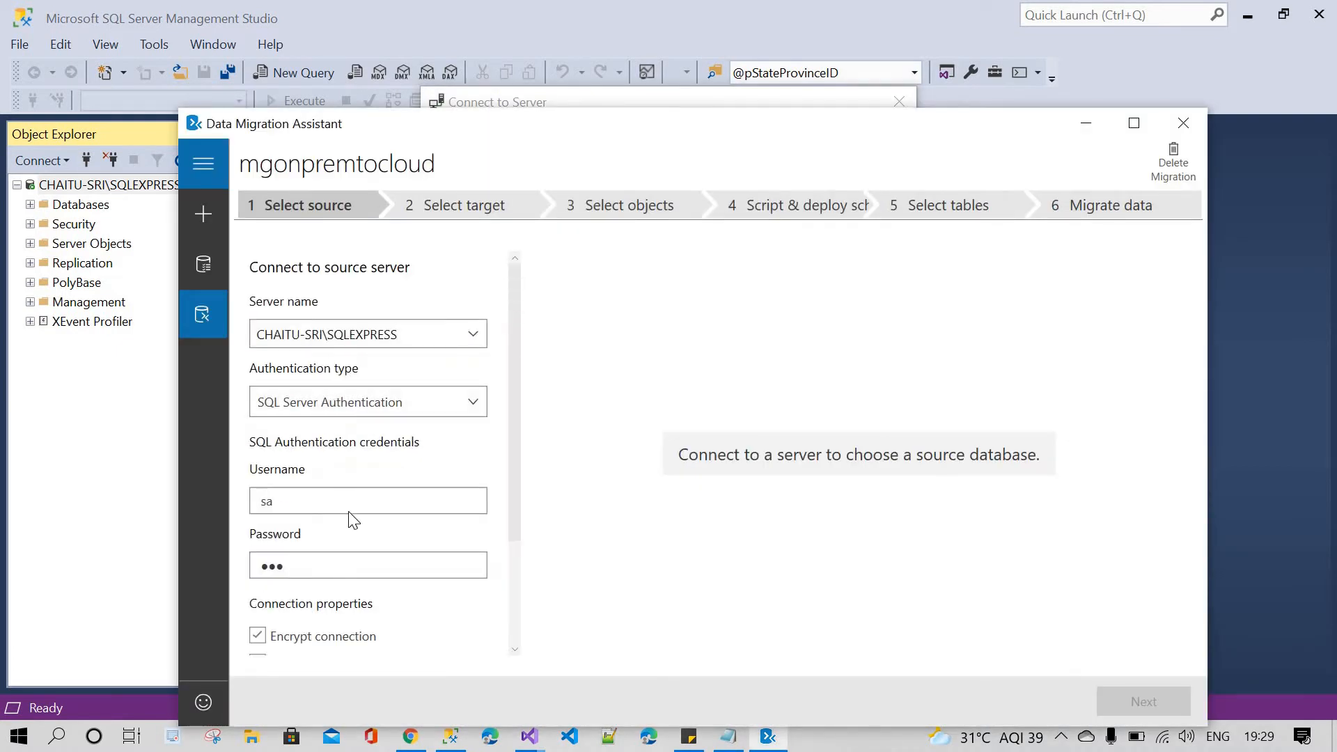
scroll(322, 412, "down", 3)
scroll(326, 476, "up", 1)
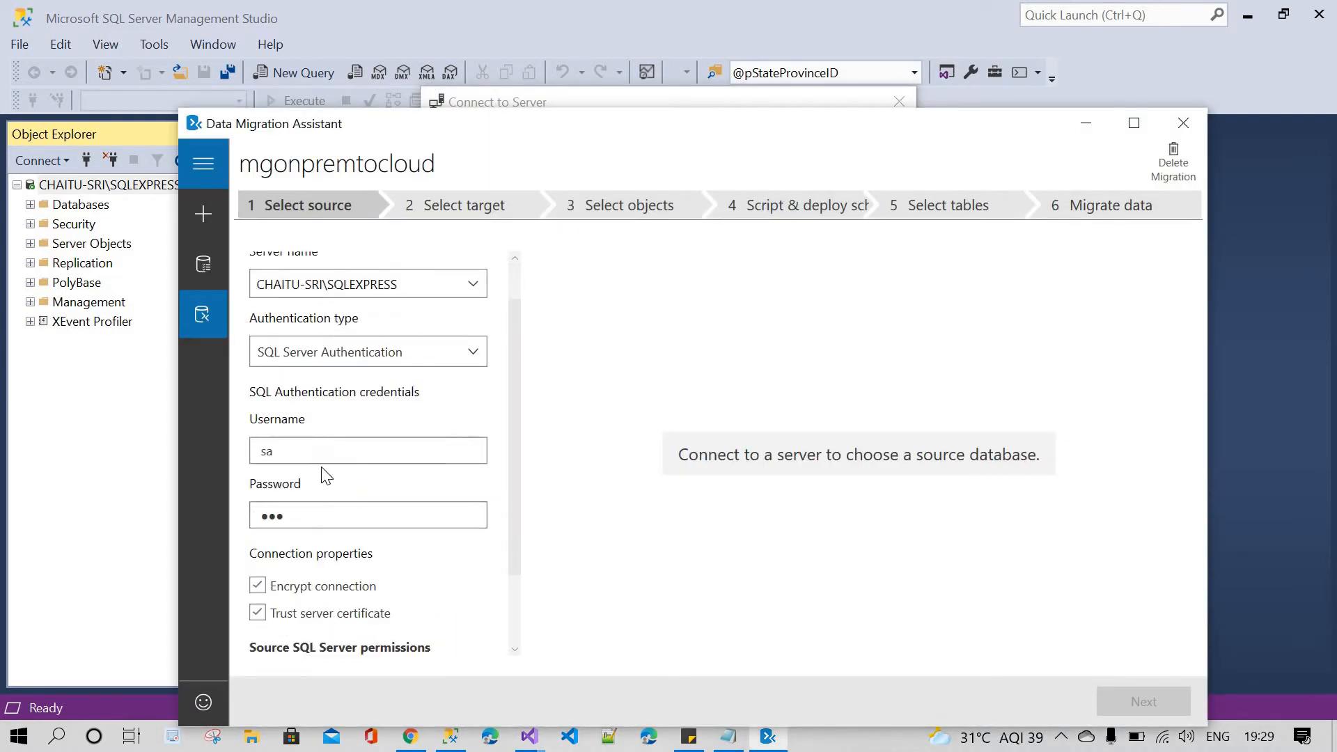
double_click(314, 515)
type("●●●")
Connect to the source server with encryption and a trusted server certificate, and select FRIADB as the database to migrate
scroll(388, 565, "down", 3)
left_click(258, 518)
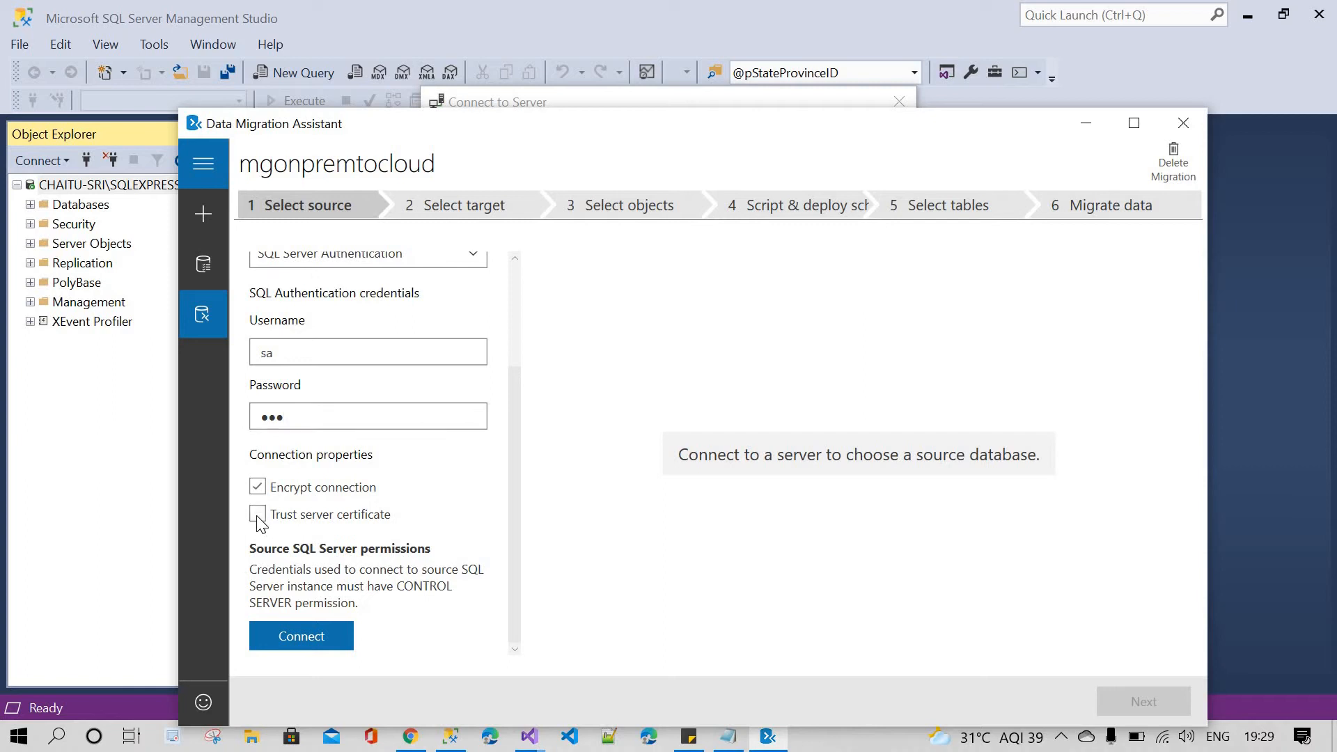
left_click(259, 519)
left_click(293, 636)
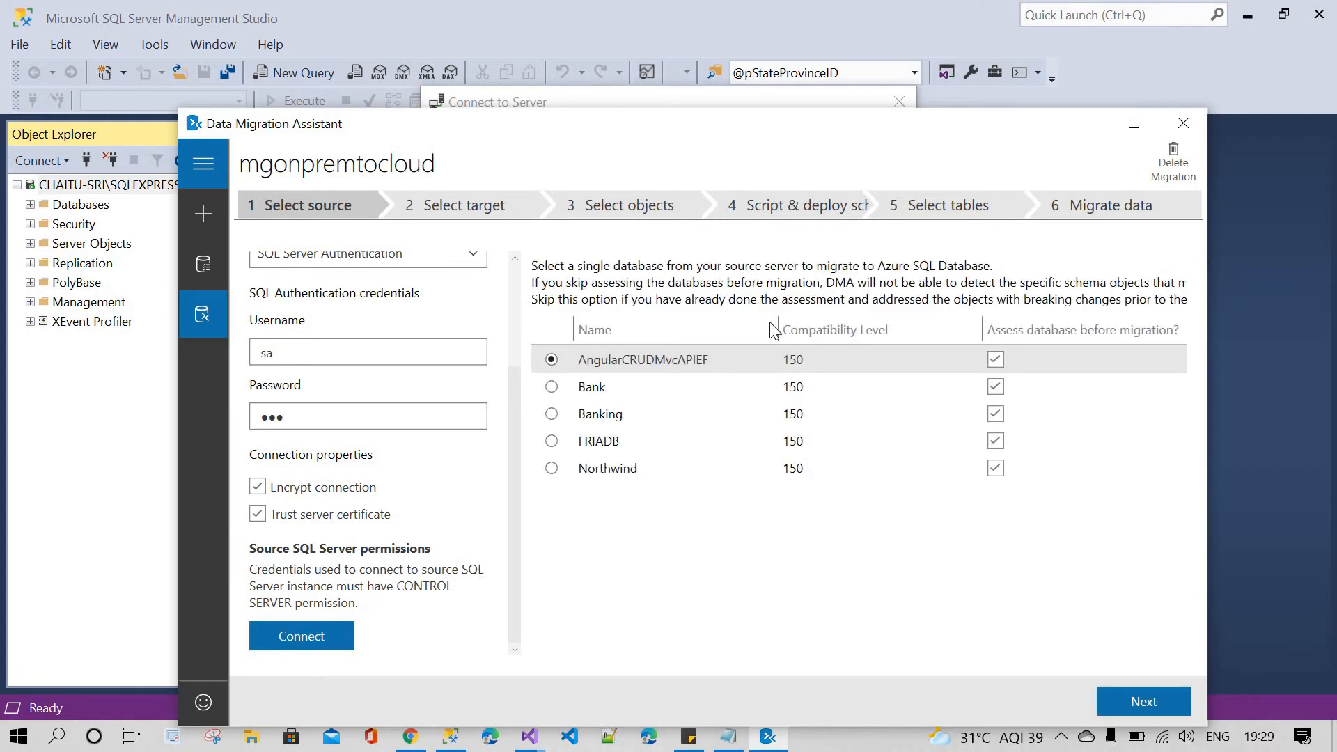
left_click(554, 441)
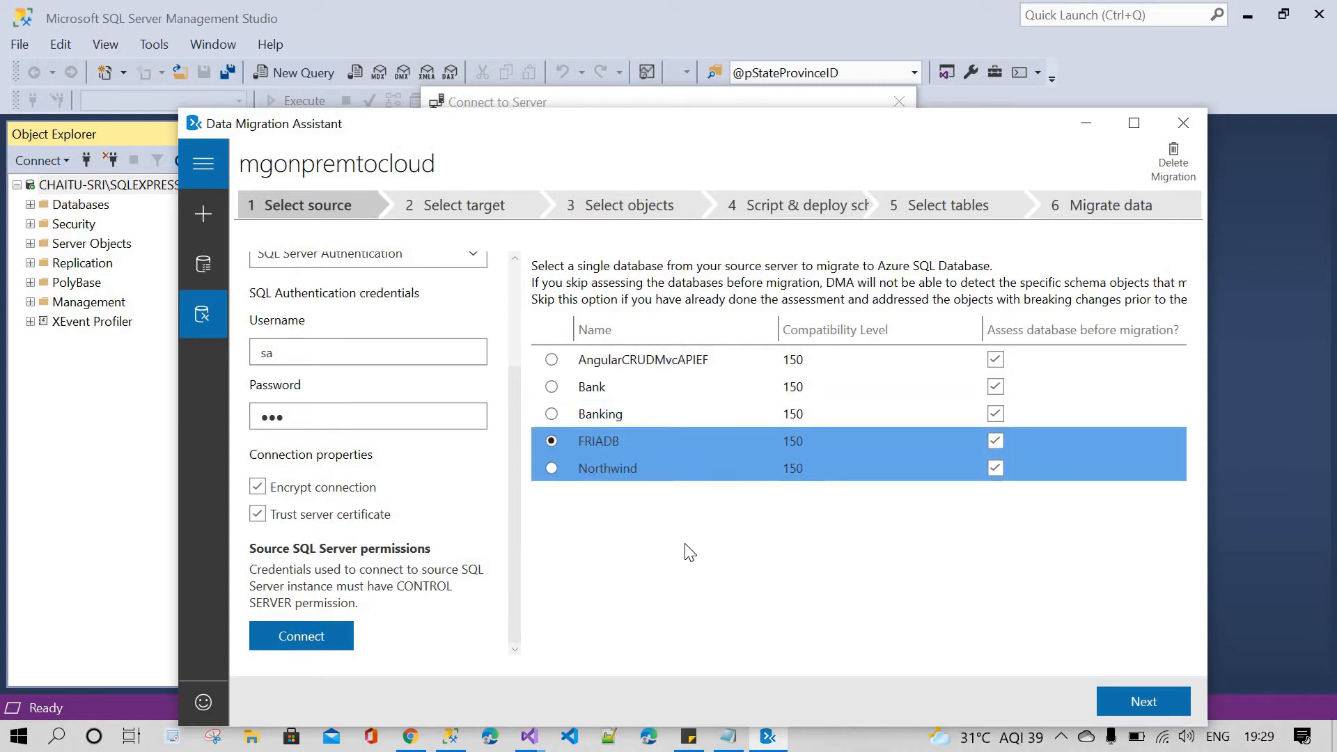
Switch to SQL Server Management Studio, connect to the SQLEXPRESS server as sa and expand its Databases node
left_click(453, 742)
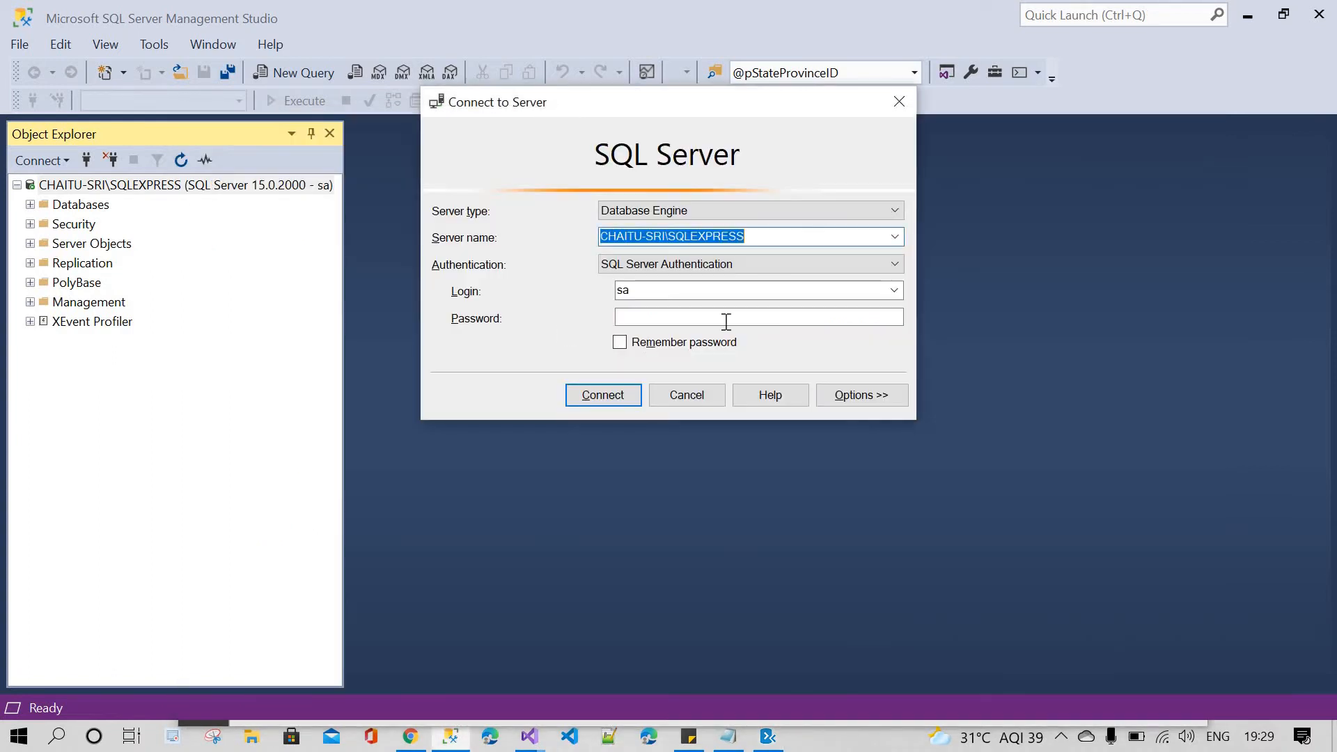
key("Return")
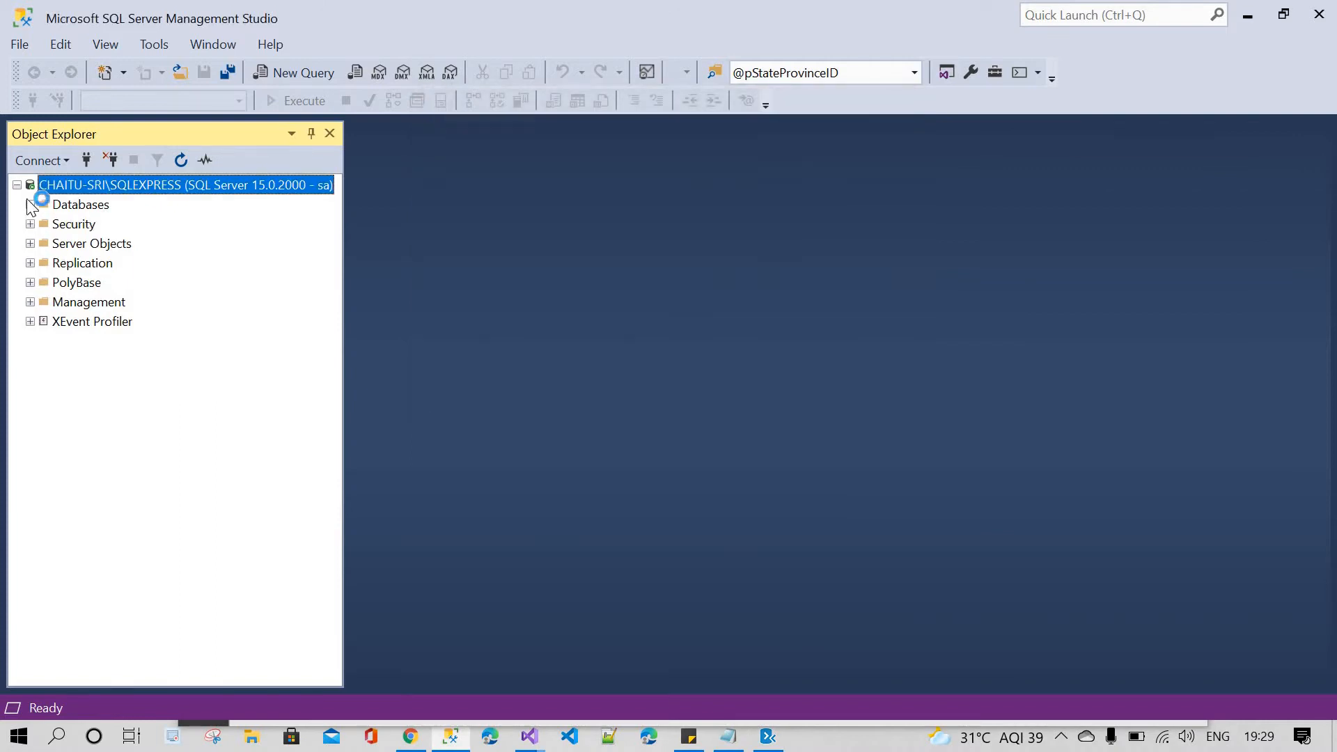
left_click(30, 205)
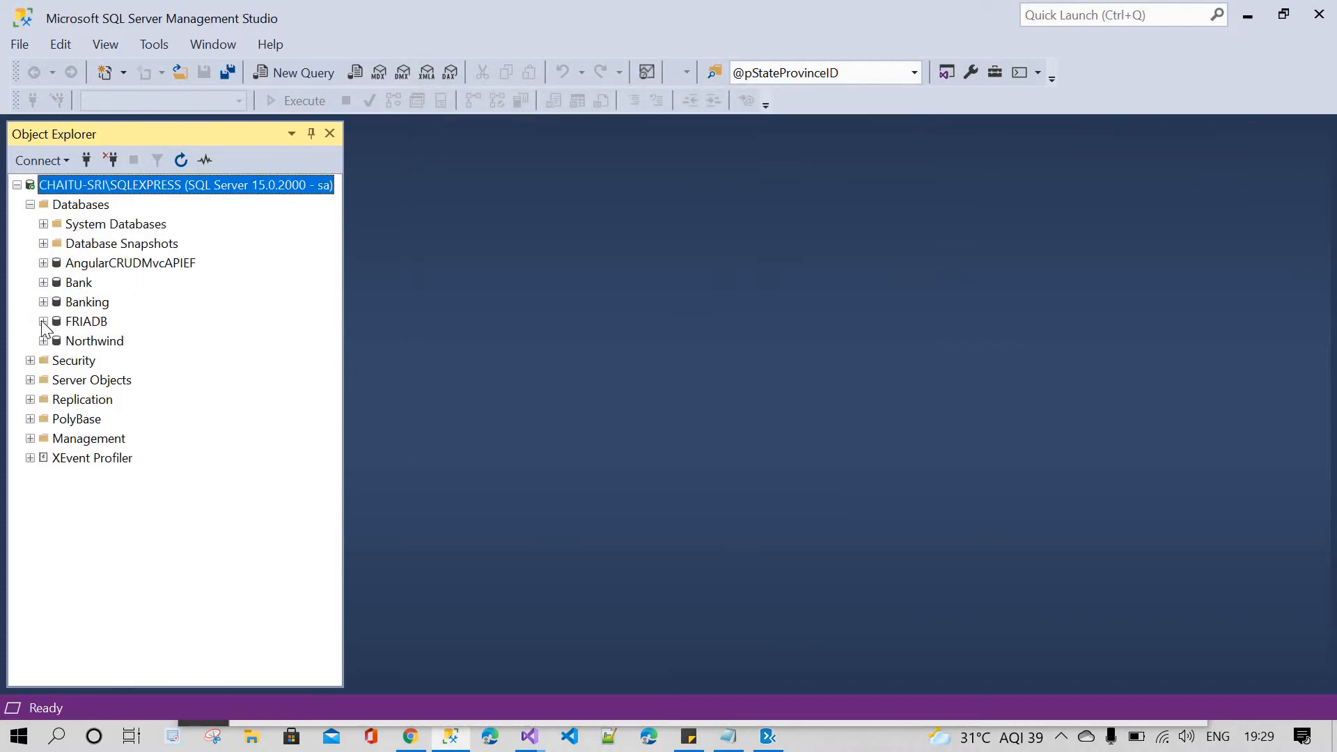
Open a new query window and execute the statement "use friadb"
left_click(293, 69)
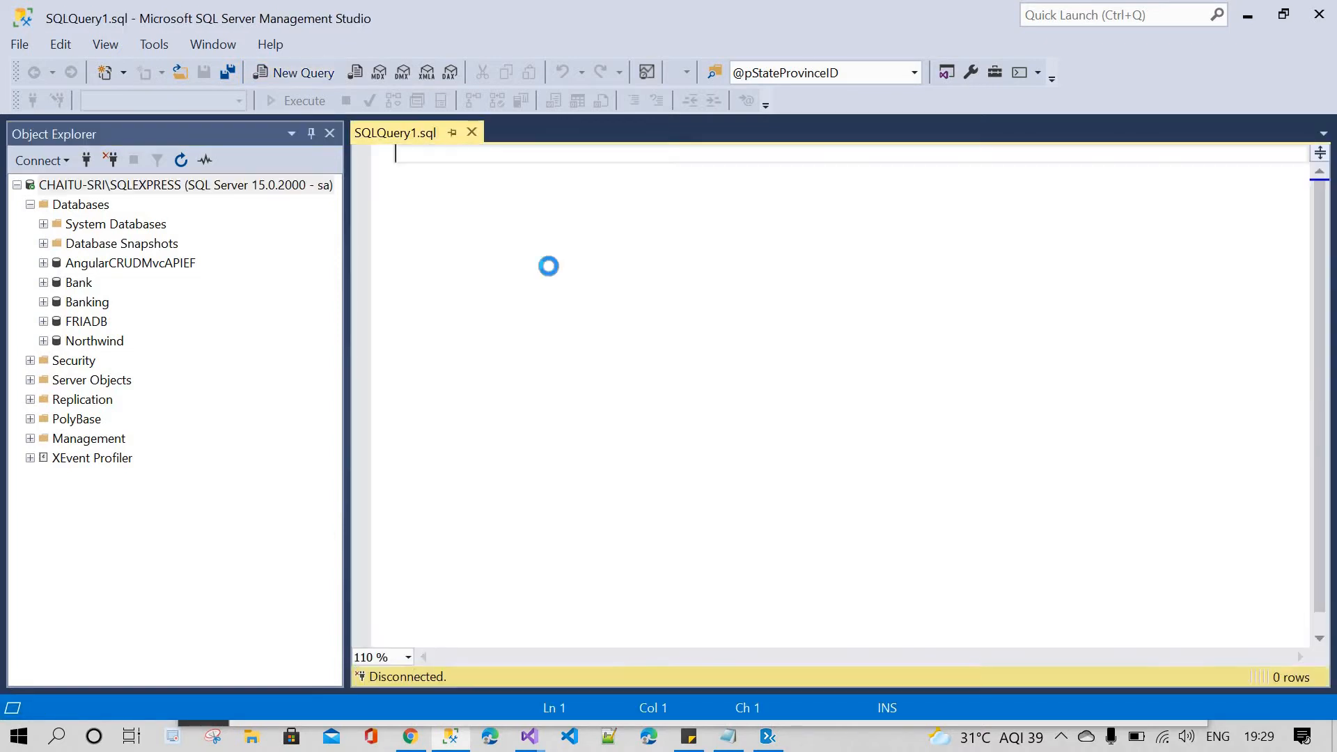
type("use fr")
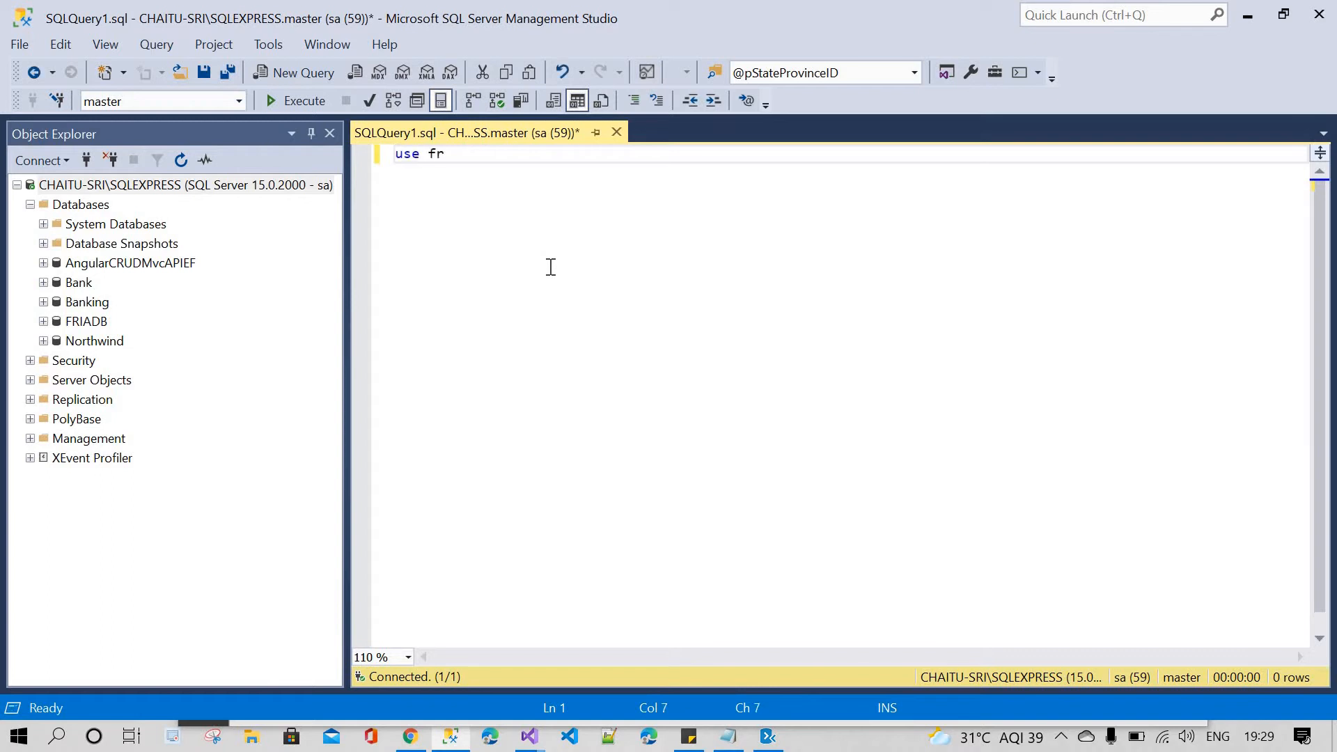
type("iadb")
key("shift+Home")
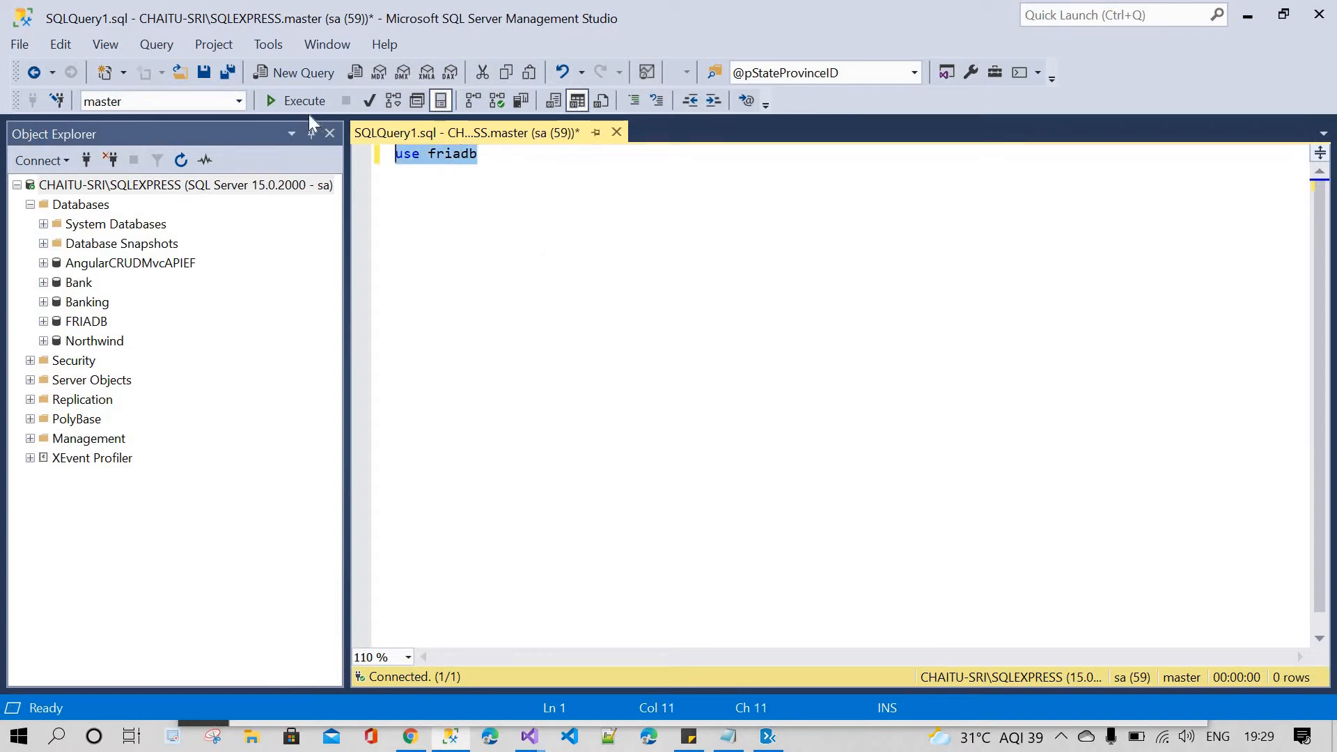
left_click(306, 106)
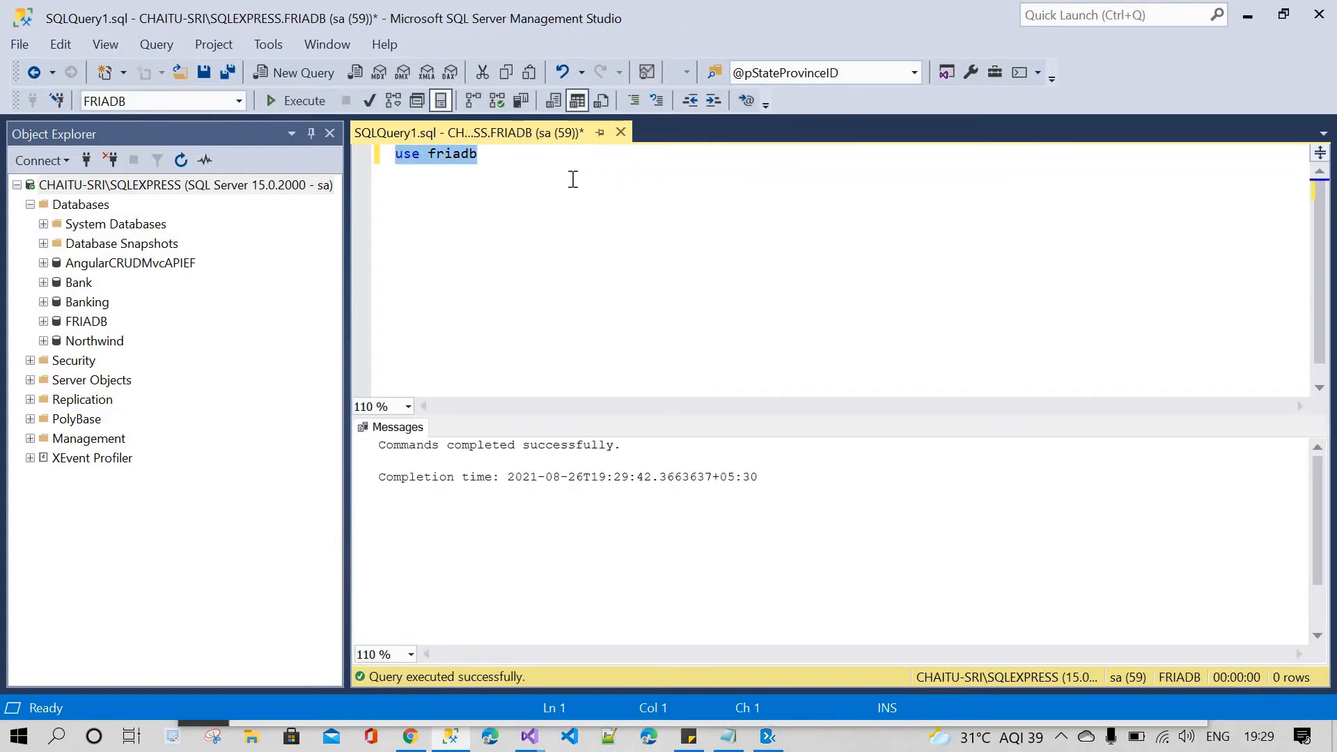
left_click(573, 180)
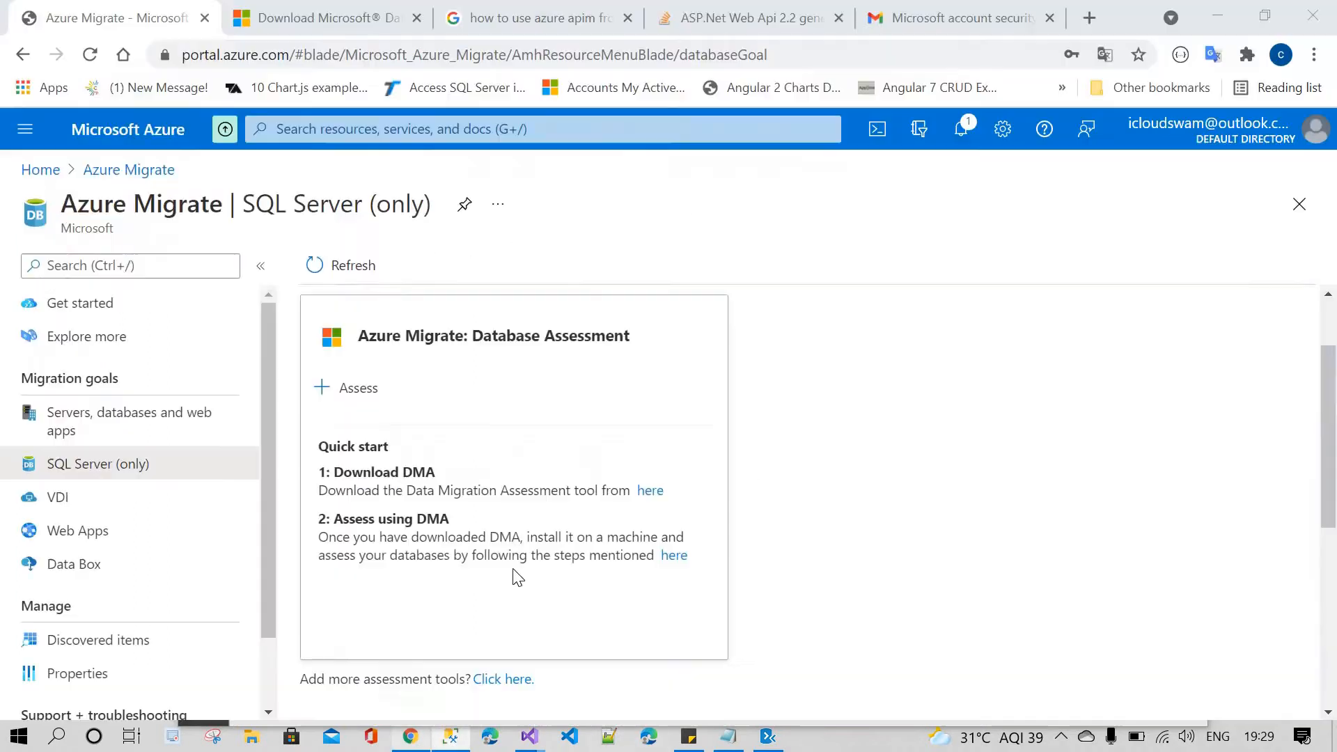
Switch back to Data Migration Assistant and proceed to target selection with FRIADB as the source database
left_click(410, 736)
left_click(768, 736)
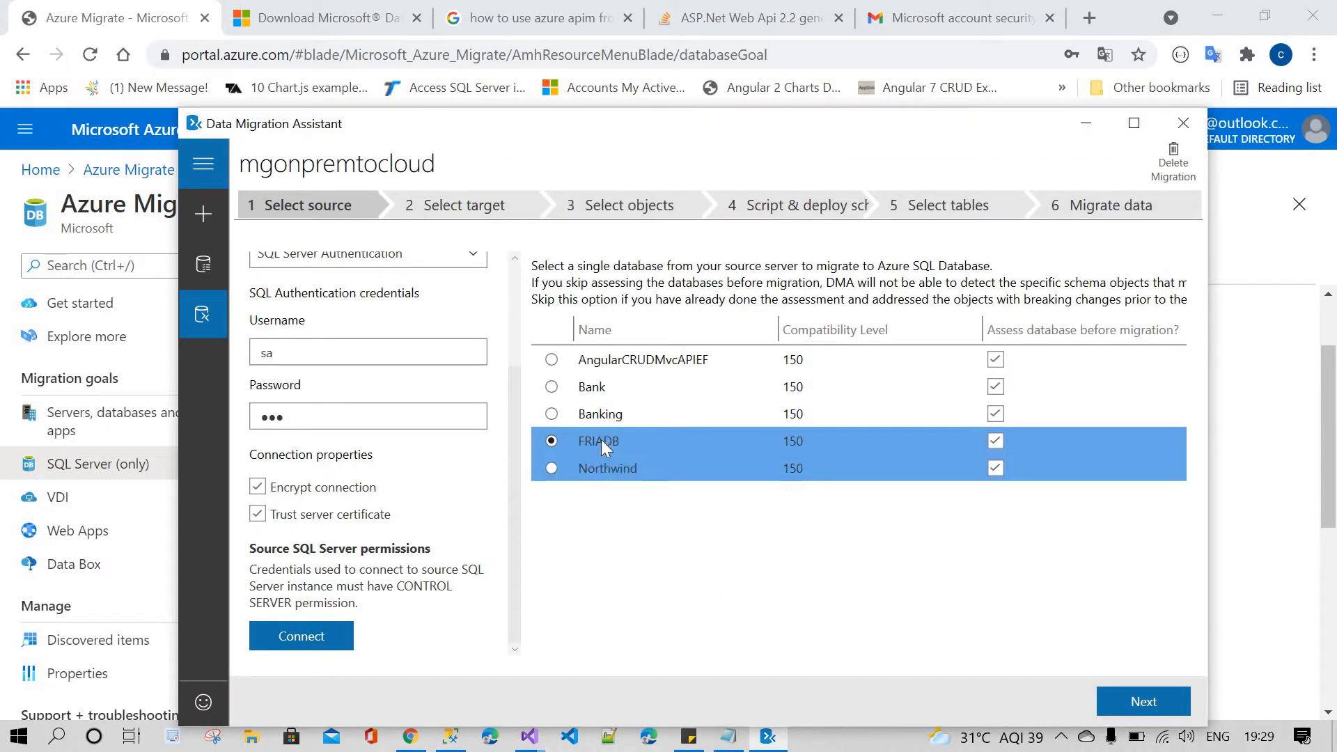
left_click(1144, 702)
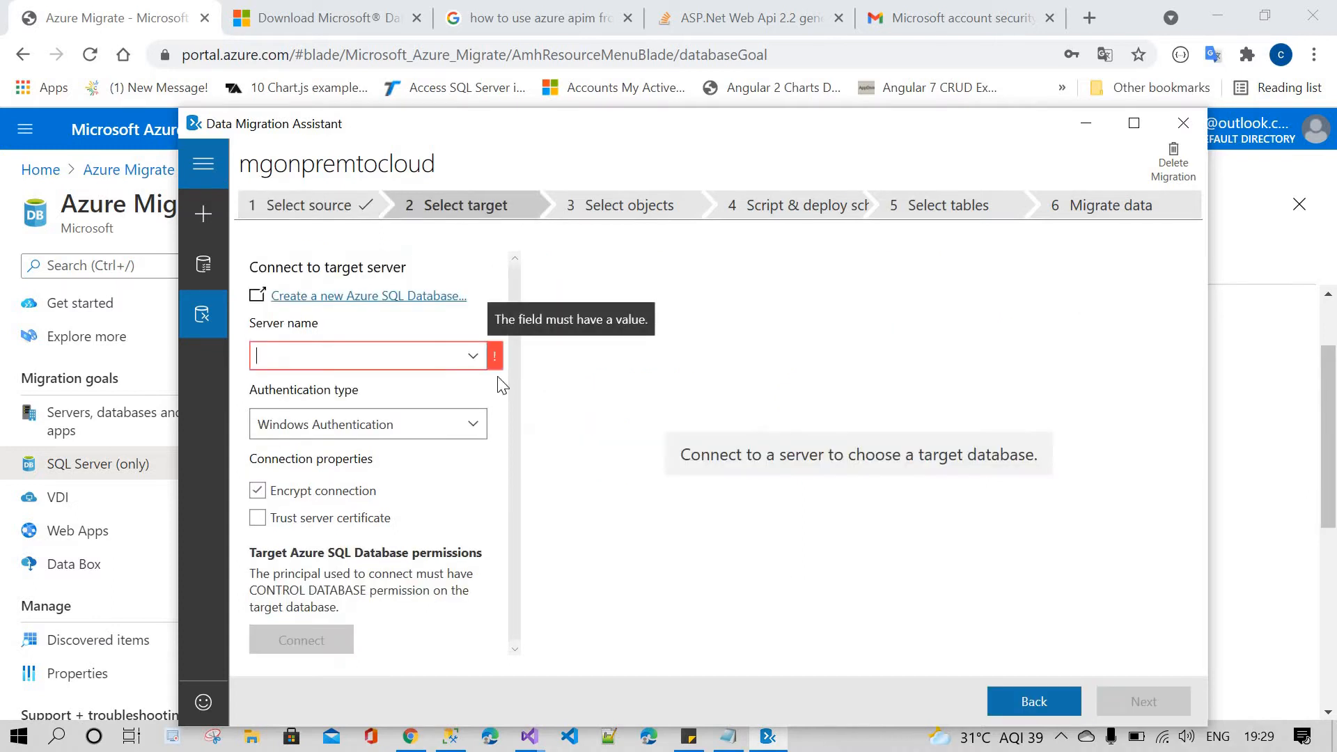
Copy the FRIAN8229 database's server name from the Azure portal and set it as the migration target, using SQL Server Authentication with username frian8229
left_click(350, 360)
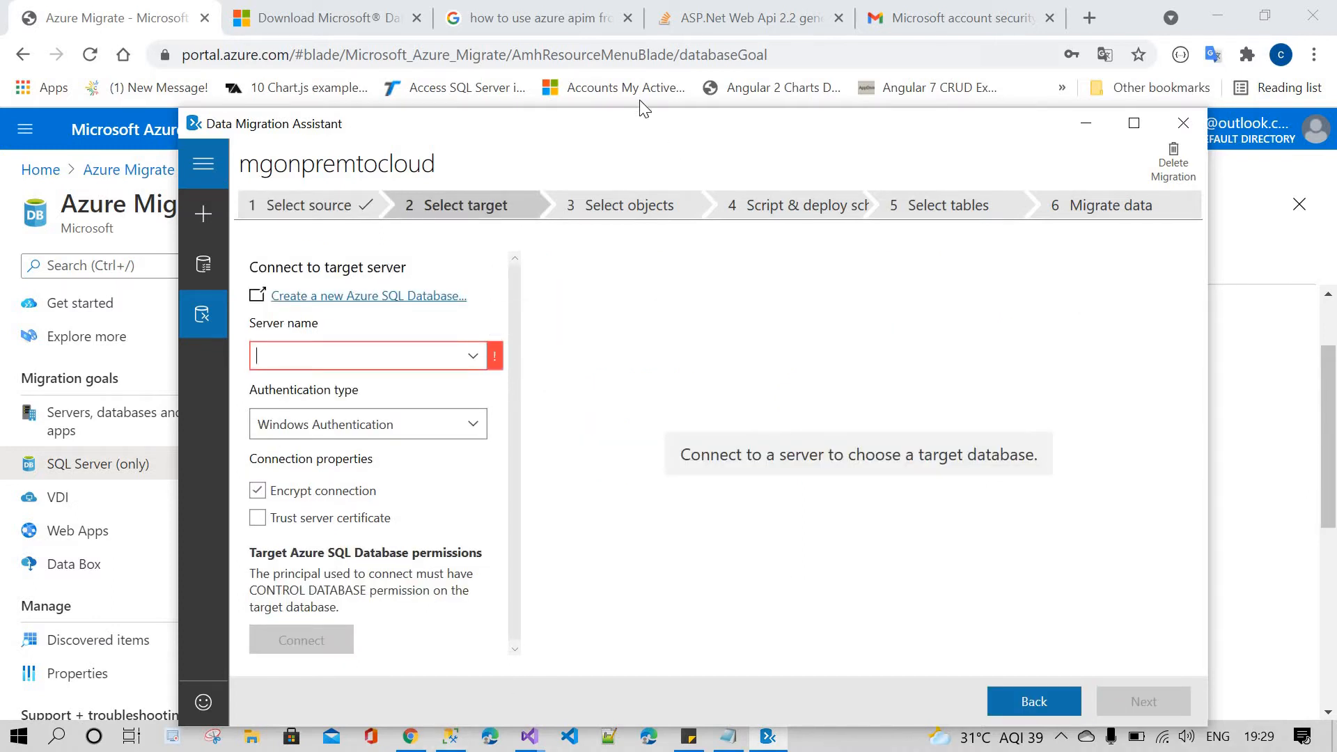
left_click_drag(592, 124, 569, 87)
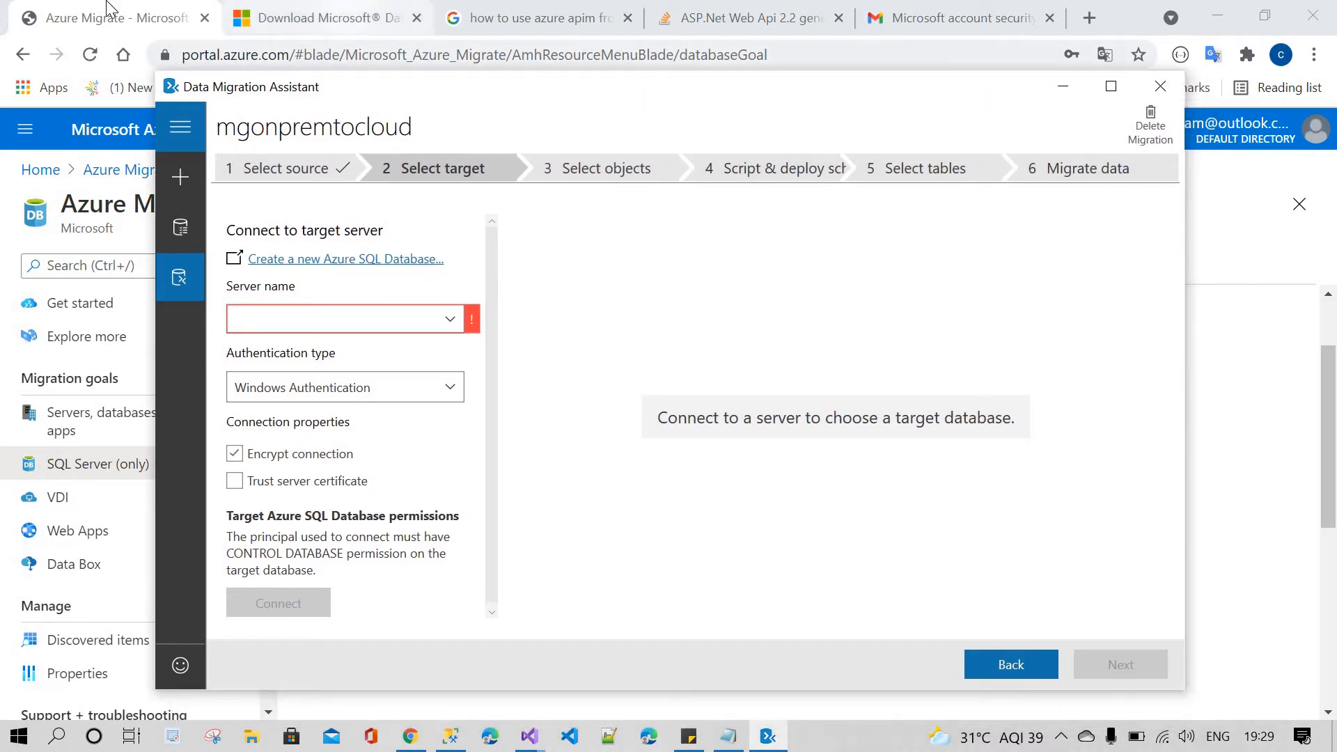
key("alt+Tab")
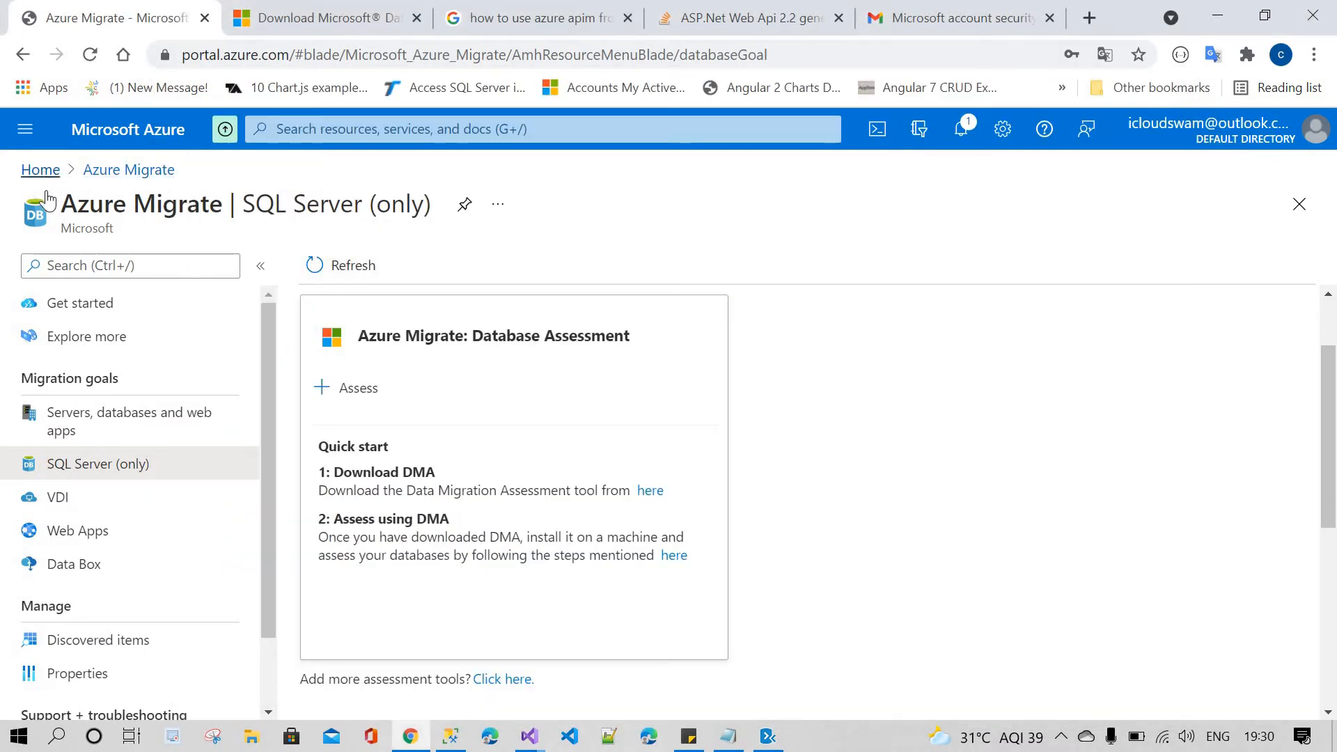
left_click(40, 170)
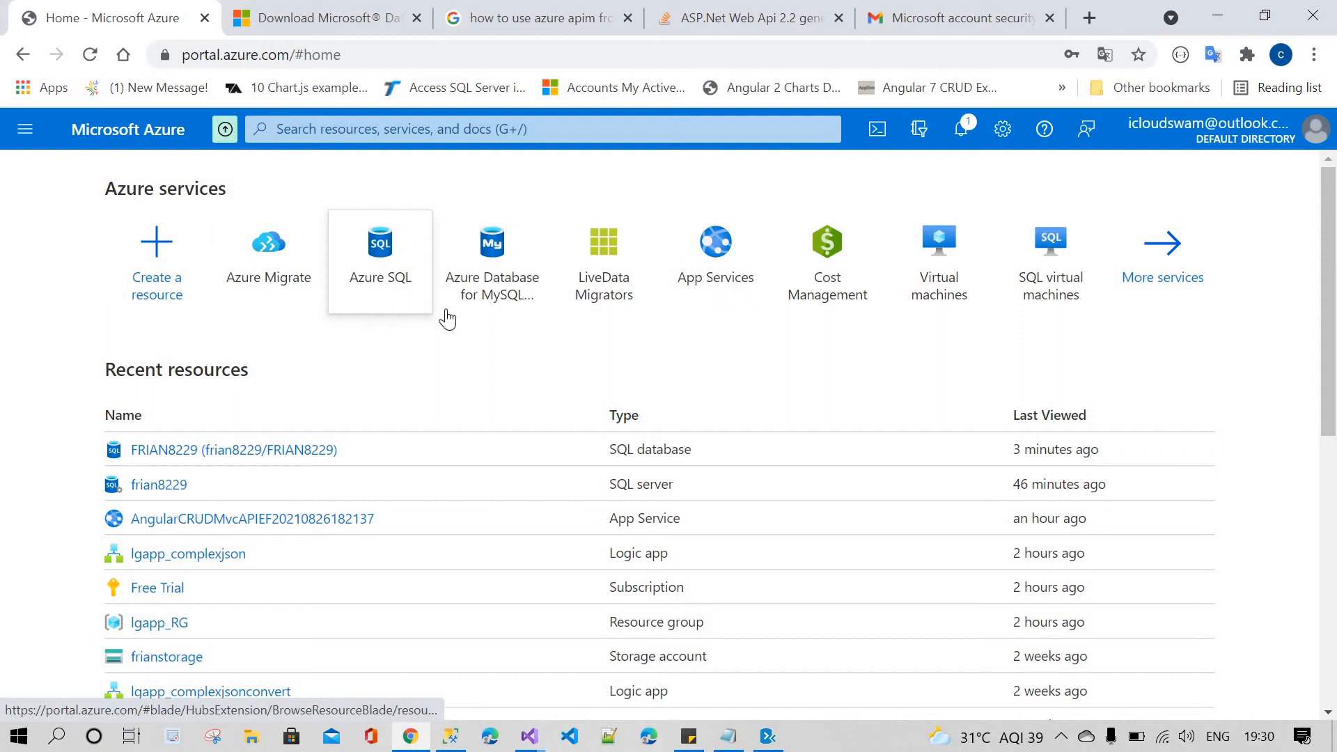
left_click(197, 451)
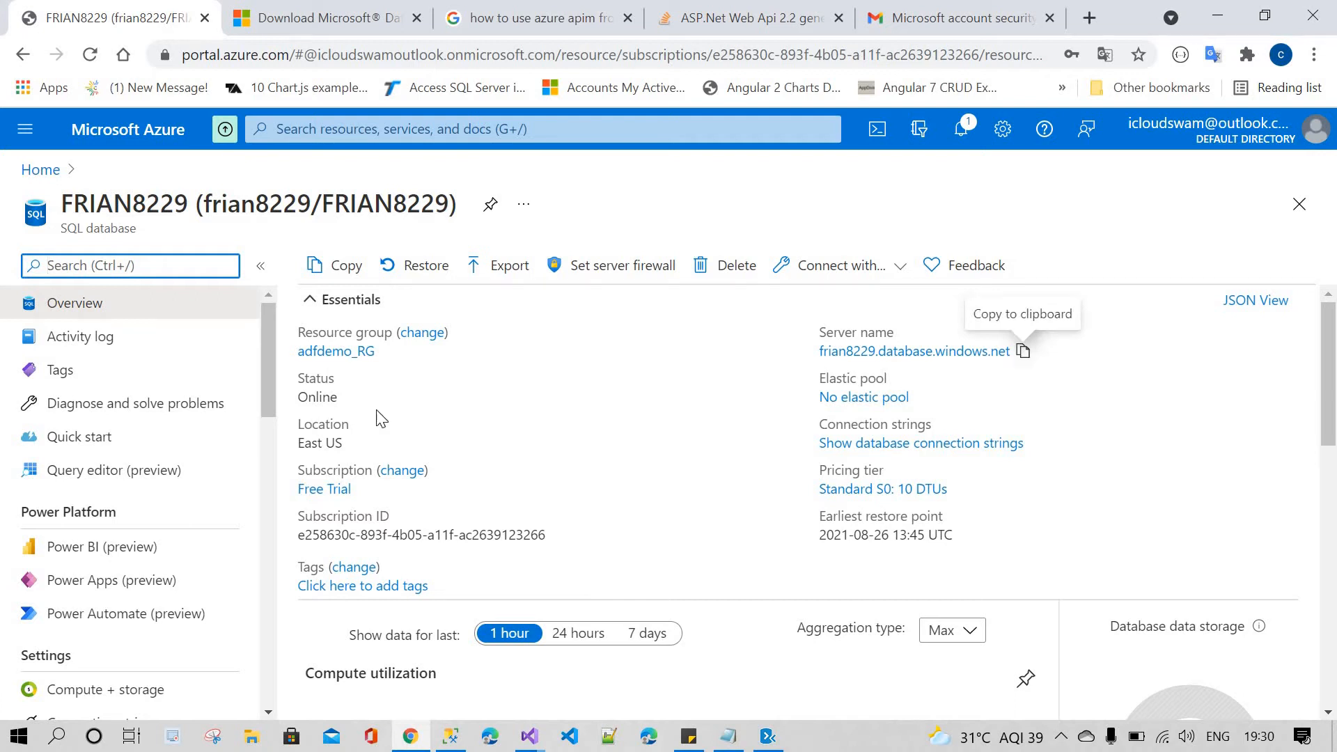
left_click(1022, 353)
key("alt+Tab")
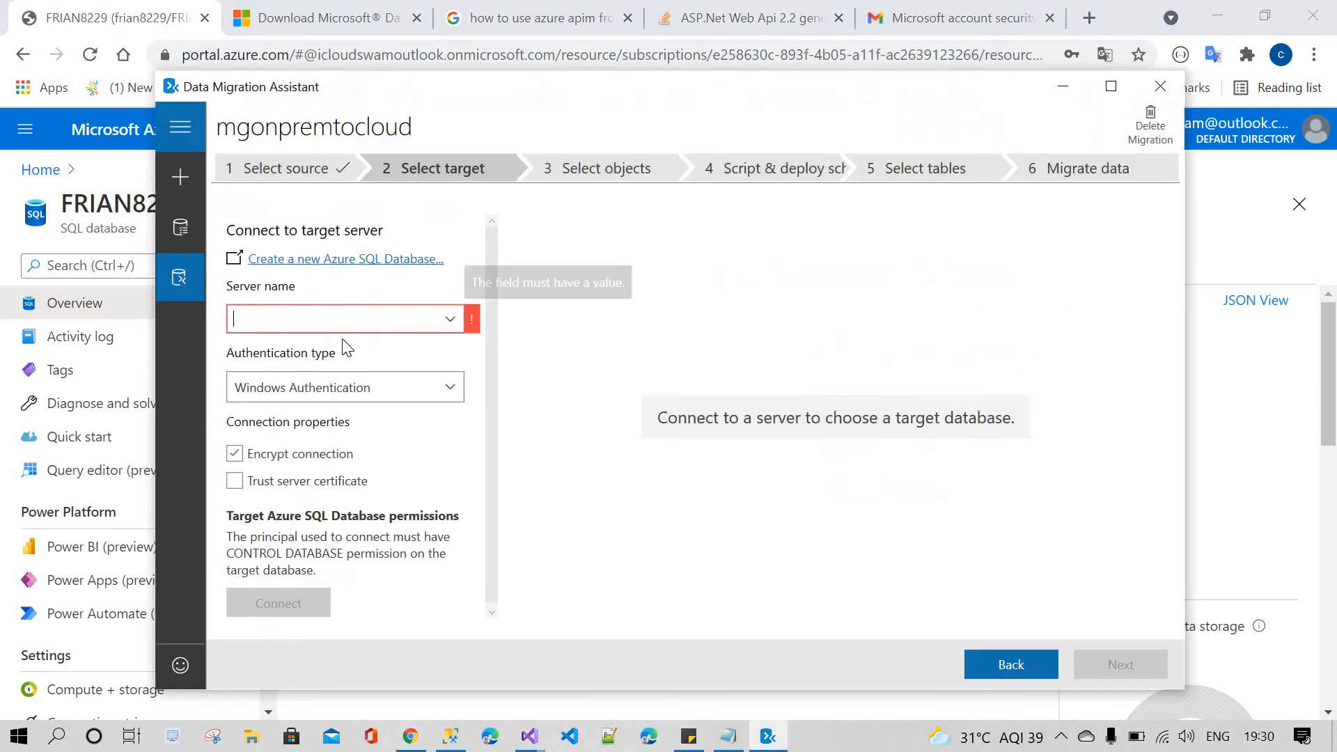
left_click(349, 323)
key("ctrl+v")
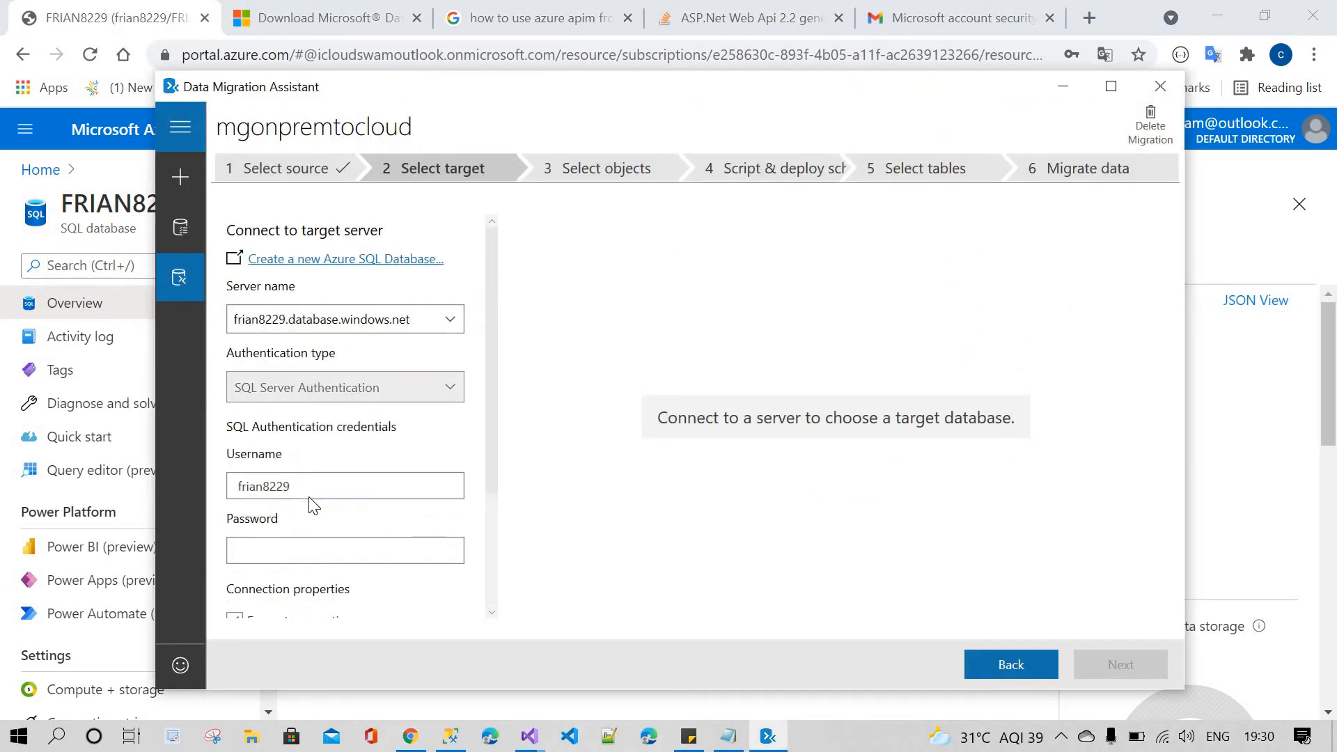
Copy the target login's password from the sticky note and paste it into the target server credentials
left_click(307, 554)
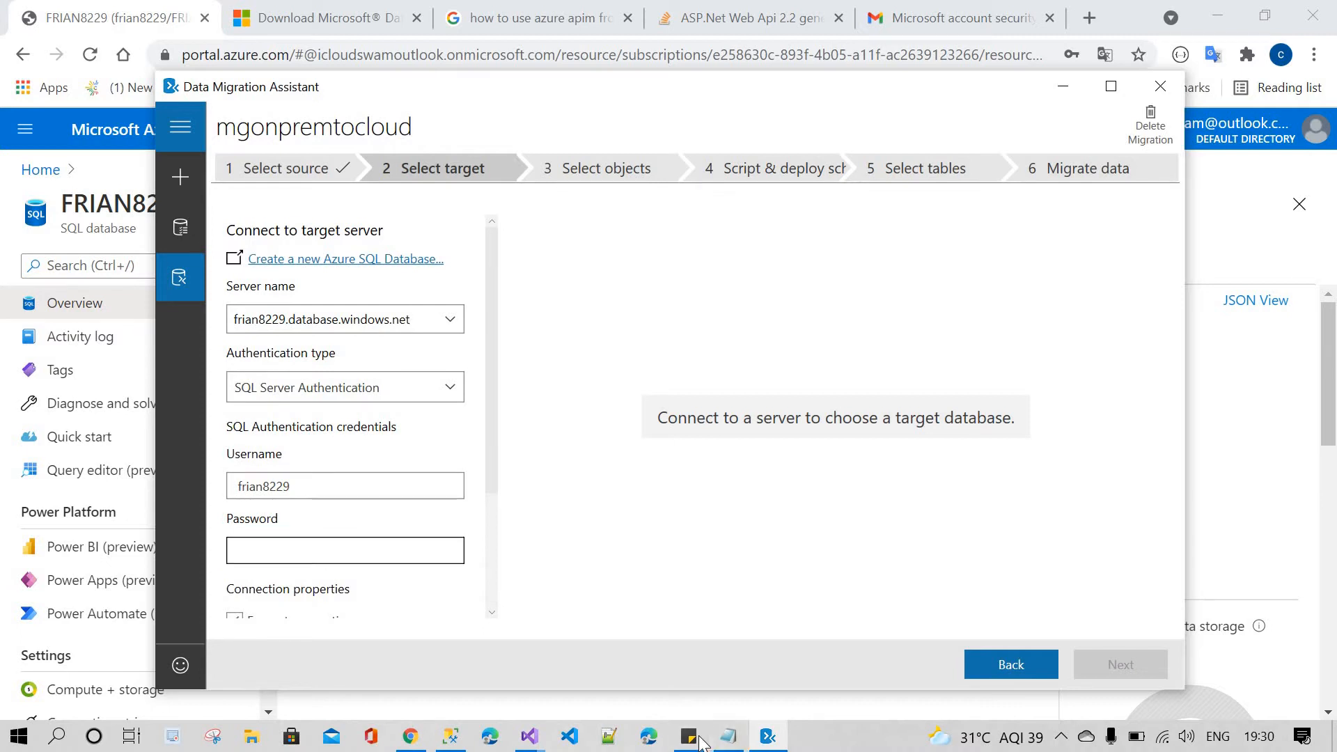
left_click(690, 735)
left_click_drag(844, 552, 815, 562)
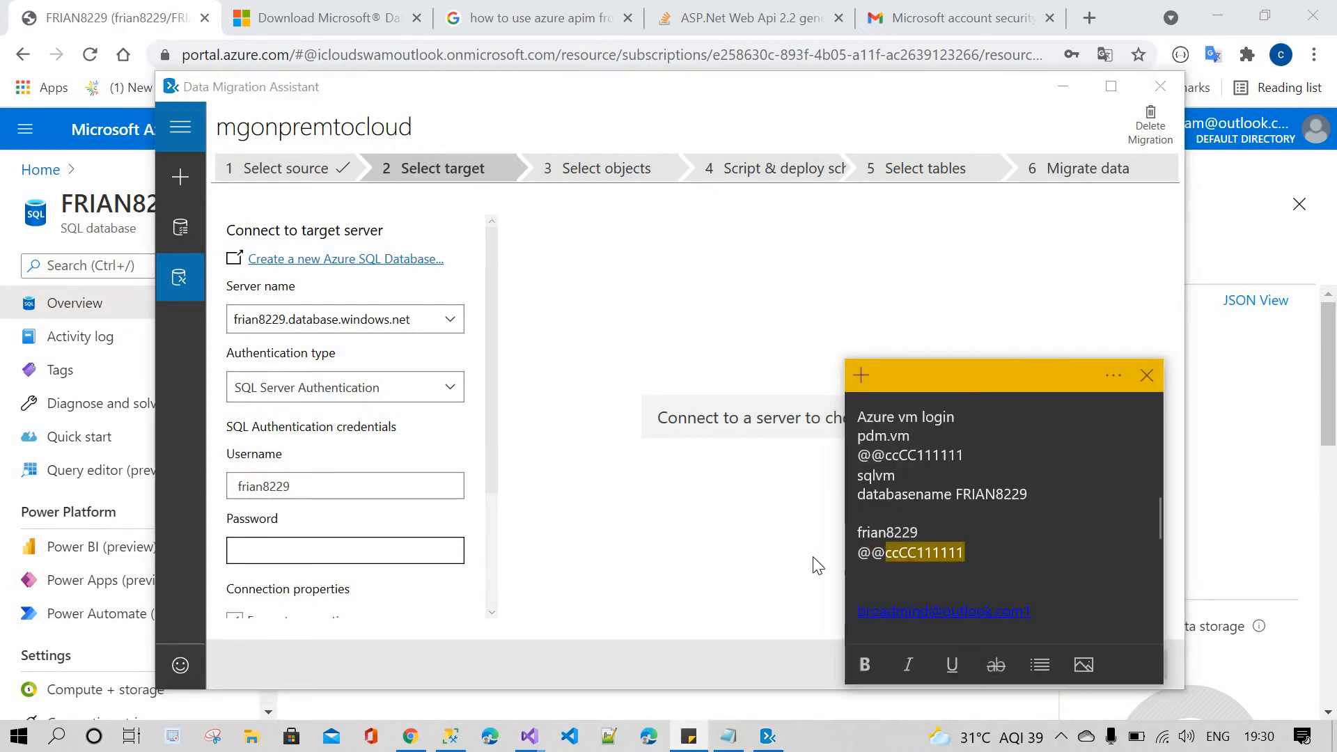
left_click(273, 551)
key("ctrl+v")
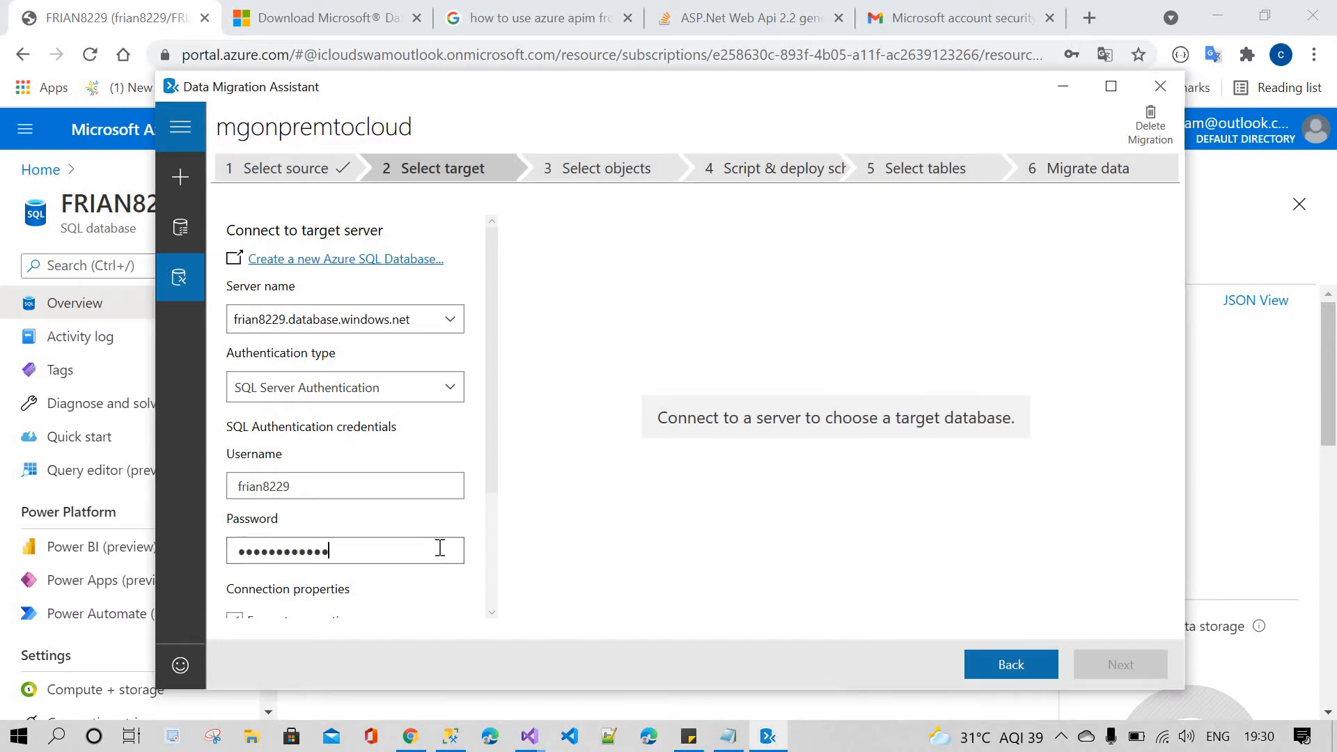
Connect to the target server with encryption and a trusted server certificate, and continue with FRIAN8229 as the target database
scroll(463, 550, "down", 3)
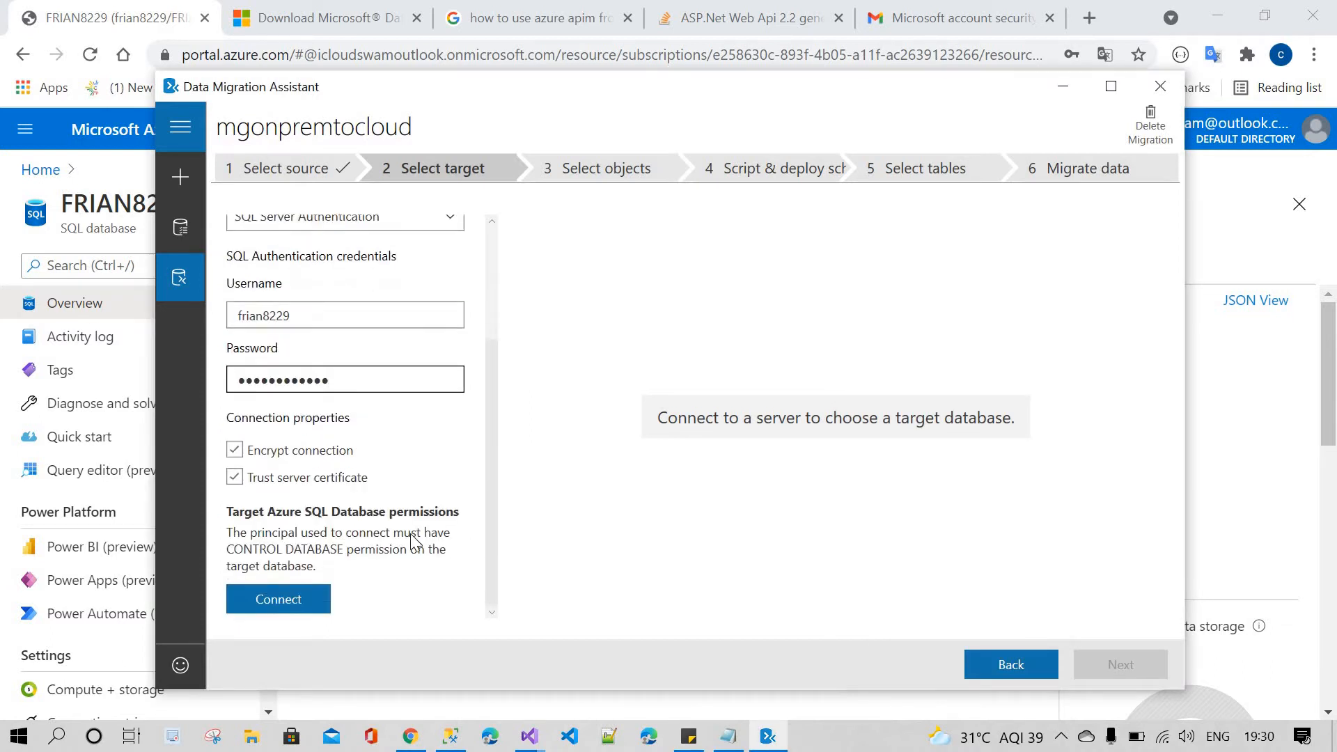
scroll(416, 542, "up", 3)
scroll(327, 582, "down", 3)
left_click(234, 478)
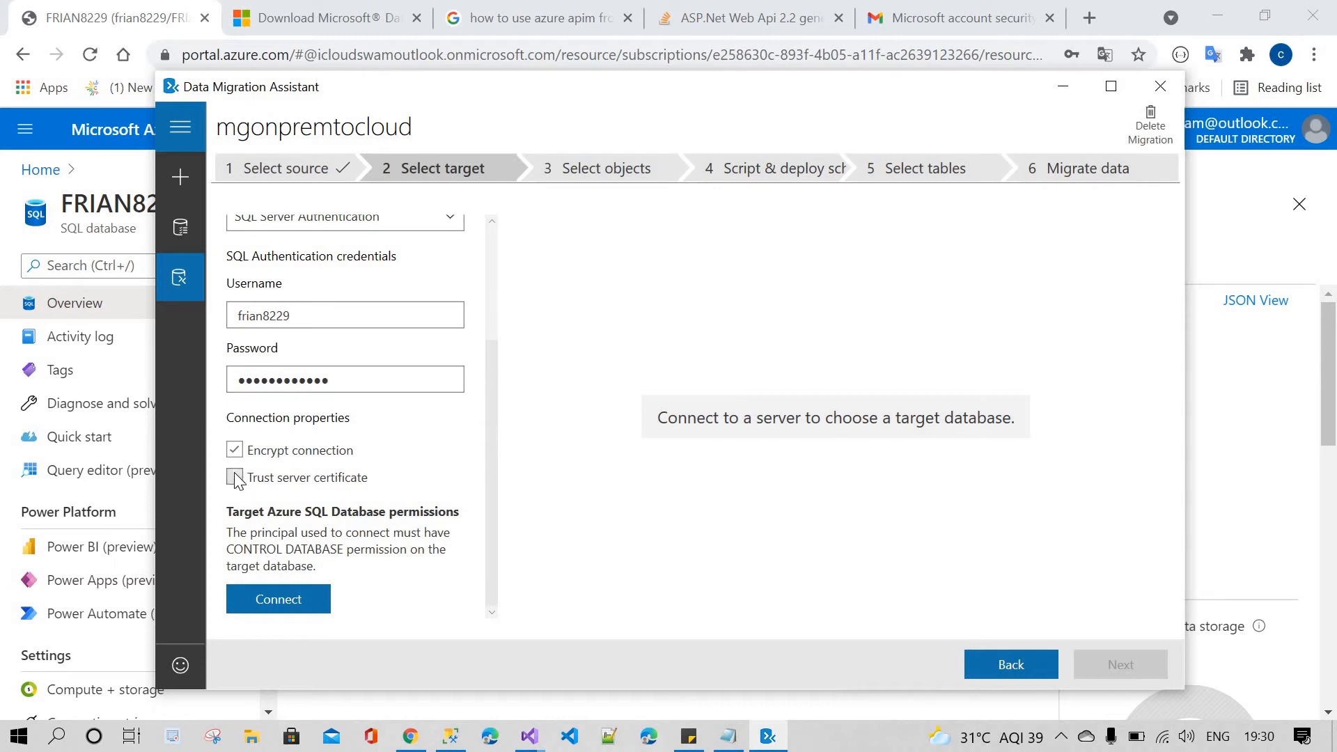
left_click(235, 478)
left_click(306, 598)
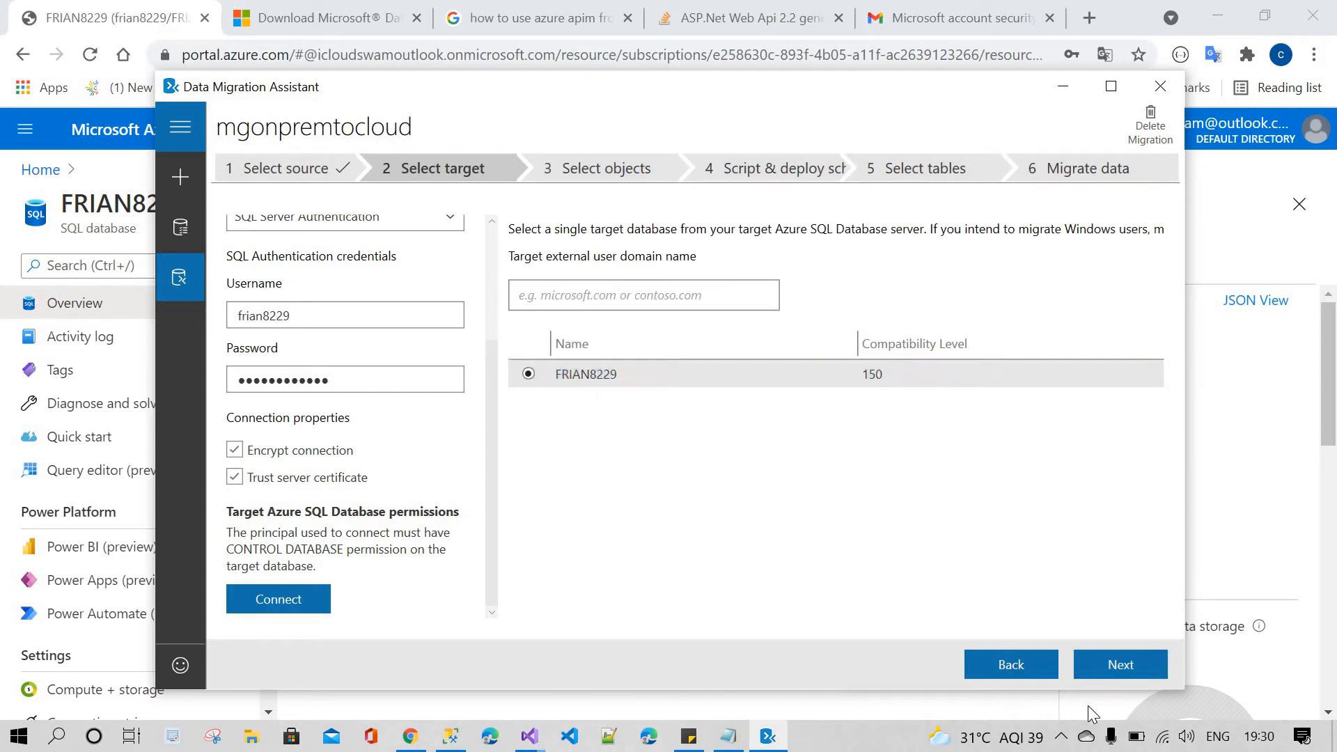
left_click(1112, 666)
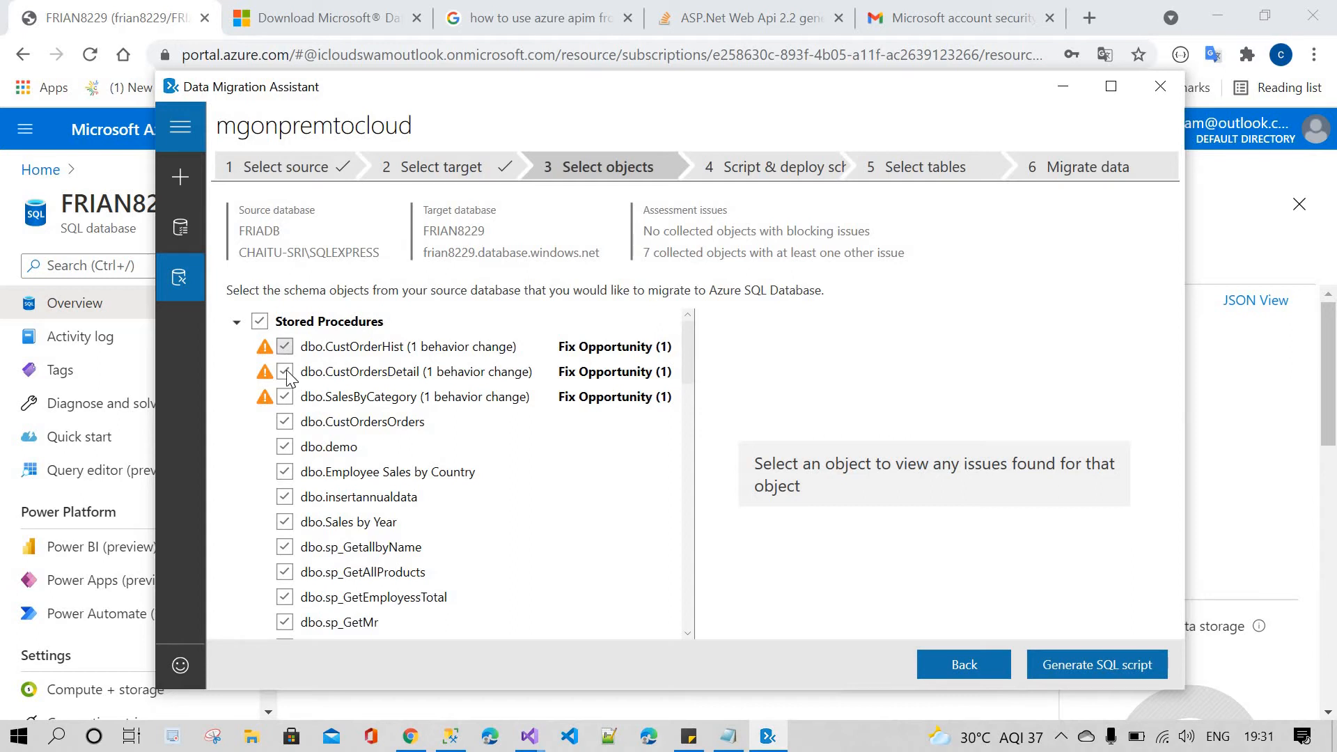
Exclude all stored procedures from the schema objects to migrate, including the three flagged with behavior changes
left_click(284, 346)
left_click(284, 372)
left_click(285, 397)
left_click(259, 322)
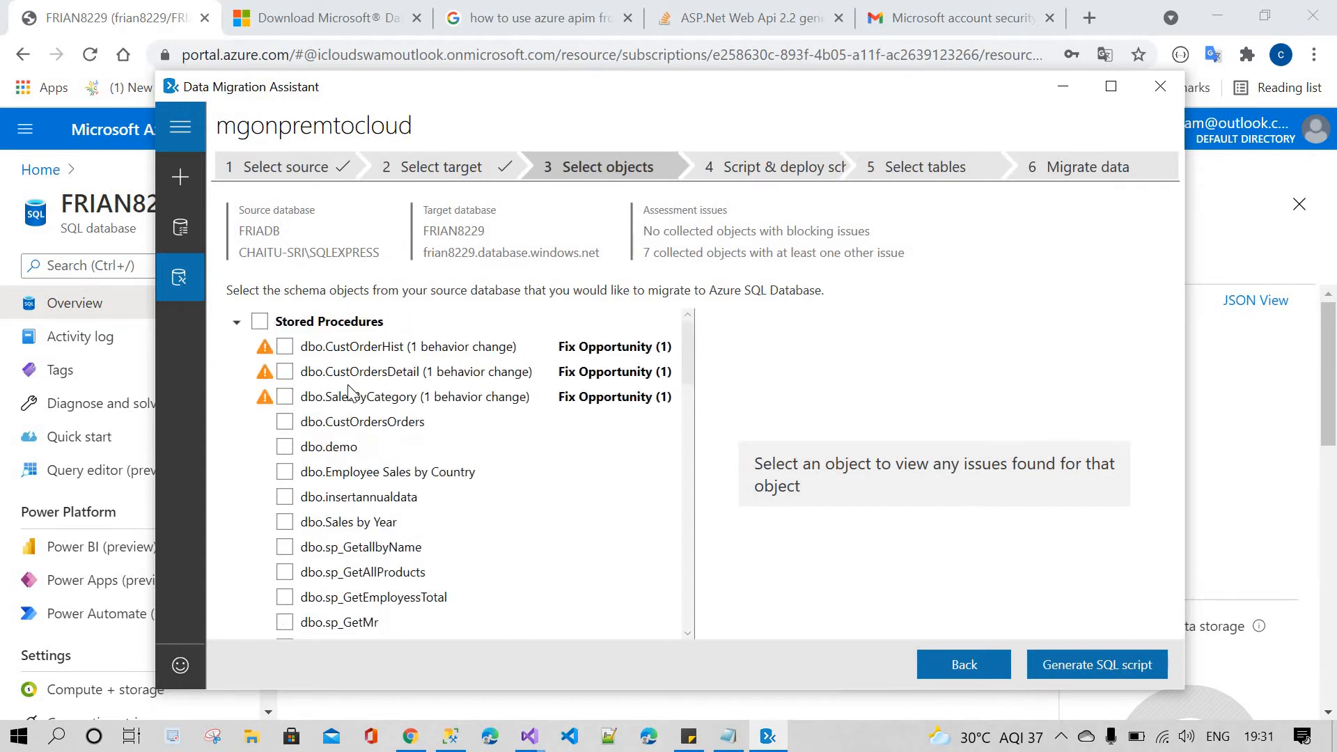
Exclude all tables from the schema objects to migrate, including the four flagged with information issues
scroll(349, 397, "down", 8)
scroll(285, 402, "up", 1)
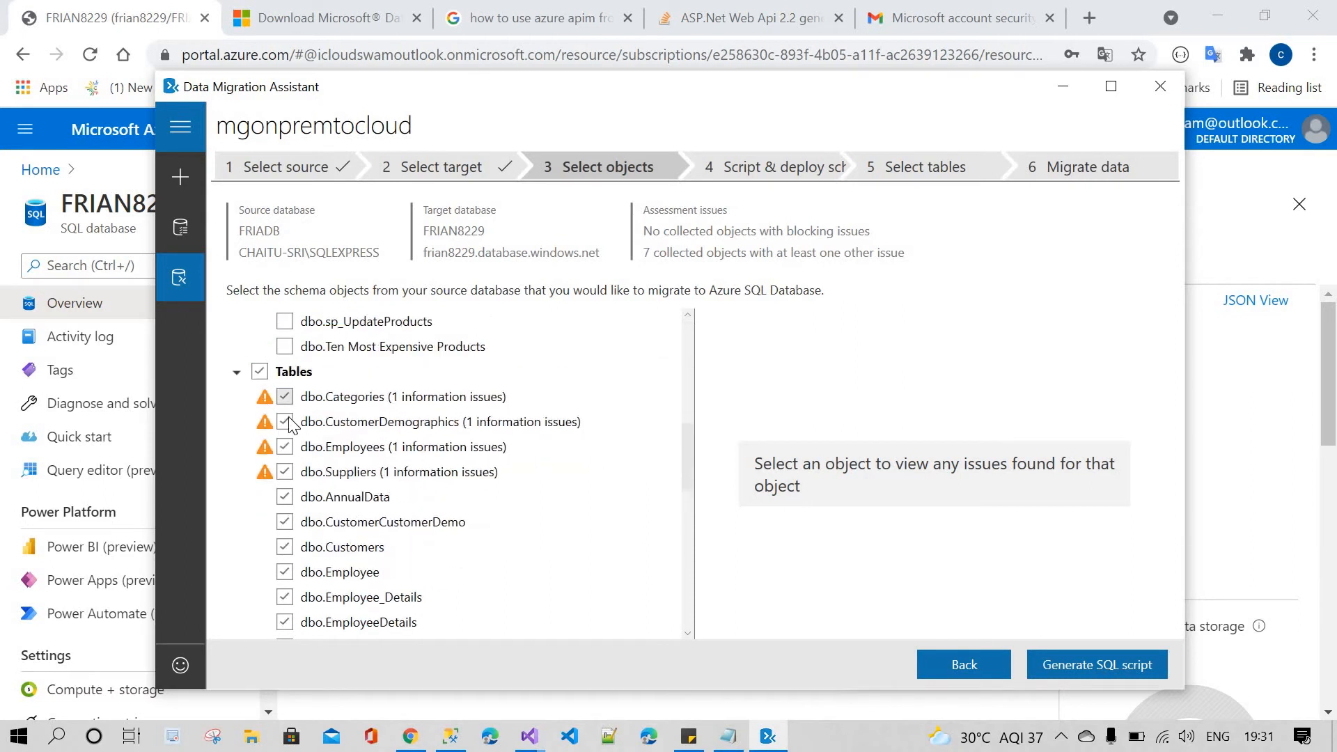
left_click(284, 397)
left_click(284, 422)
left_click(285, 448)
left_click(284, 472)
scroll(339, 461, "down", 4)
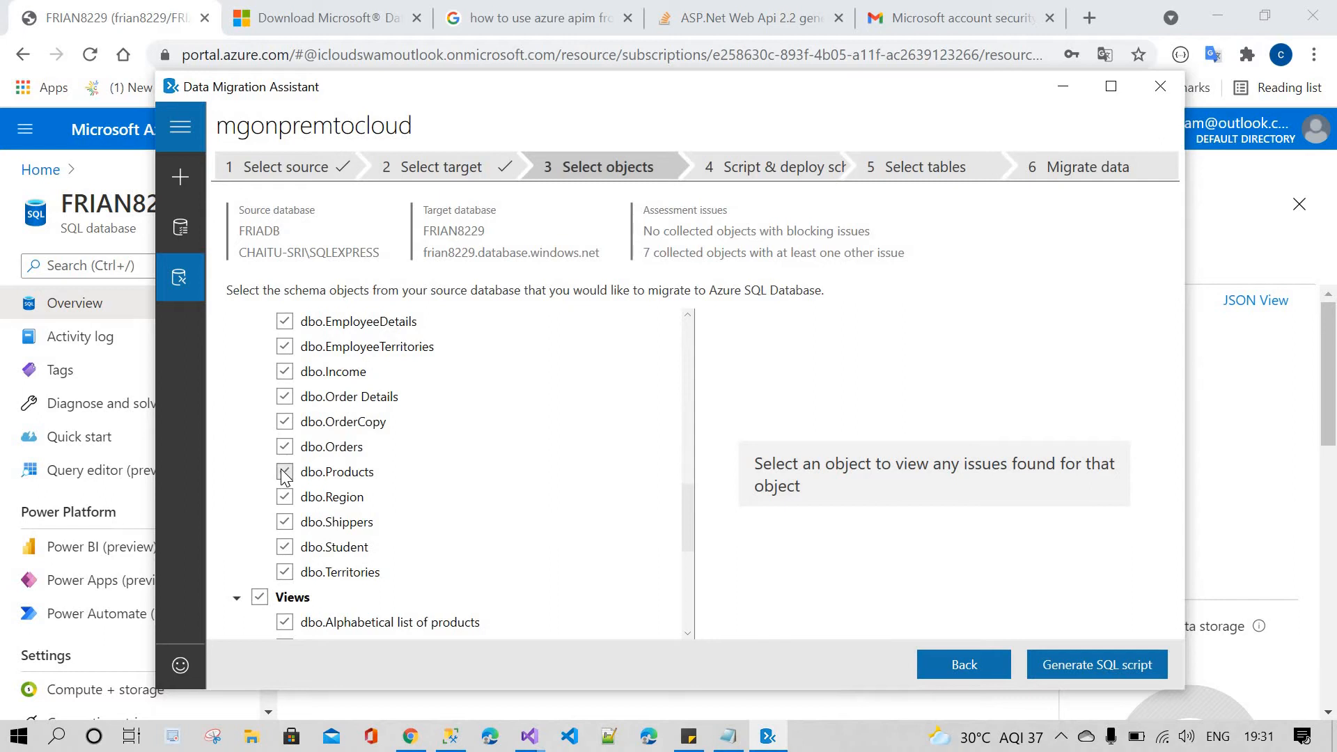
scroll(285, 473, "up", 6)
left_click(257, 468)
scroll(418, 516, "down", 1)
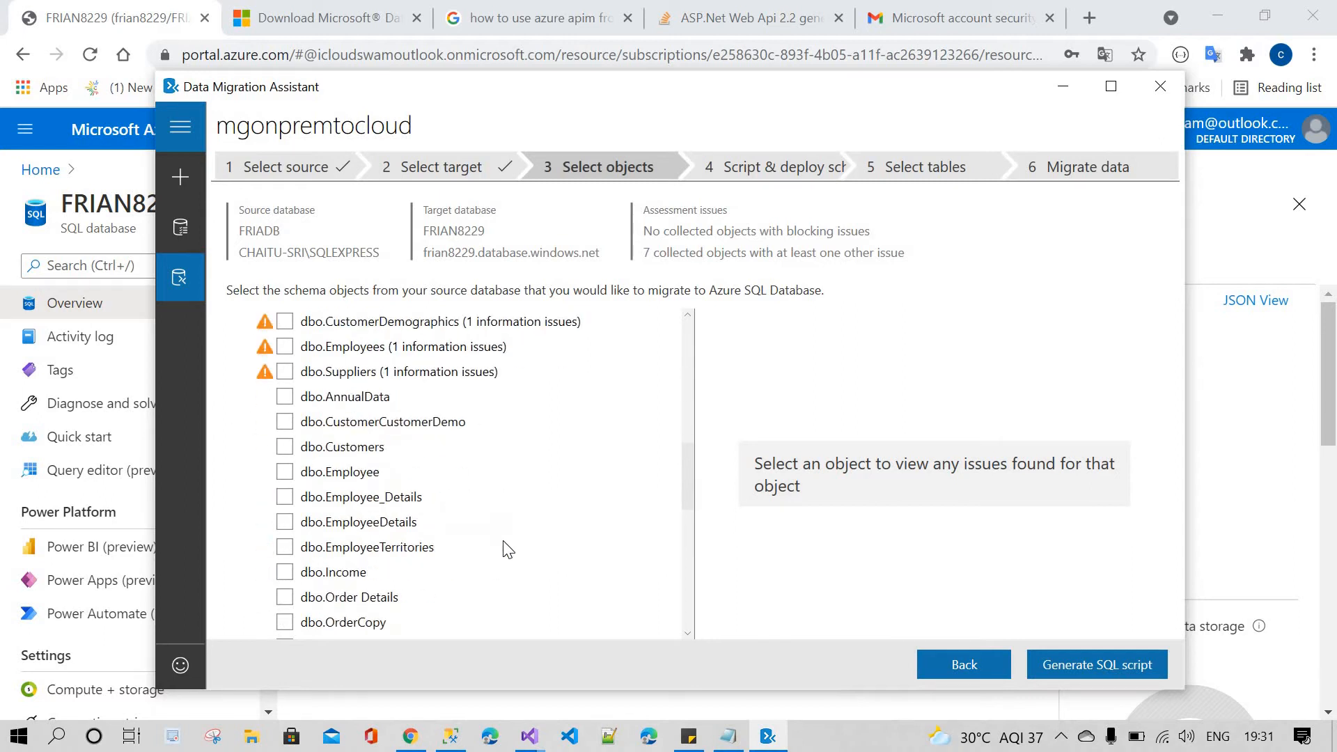
scroll(508, 549, "up", 4)
Switch to SQL Server Management Studio and query all rows of the Products table in FRIADB
key("alt+Tab")
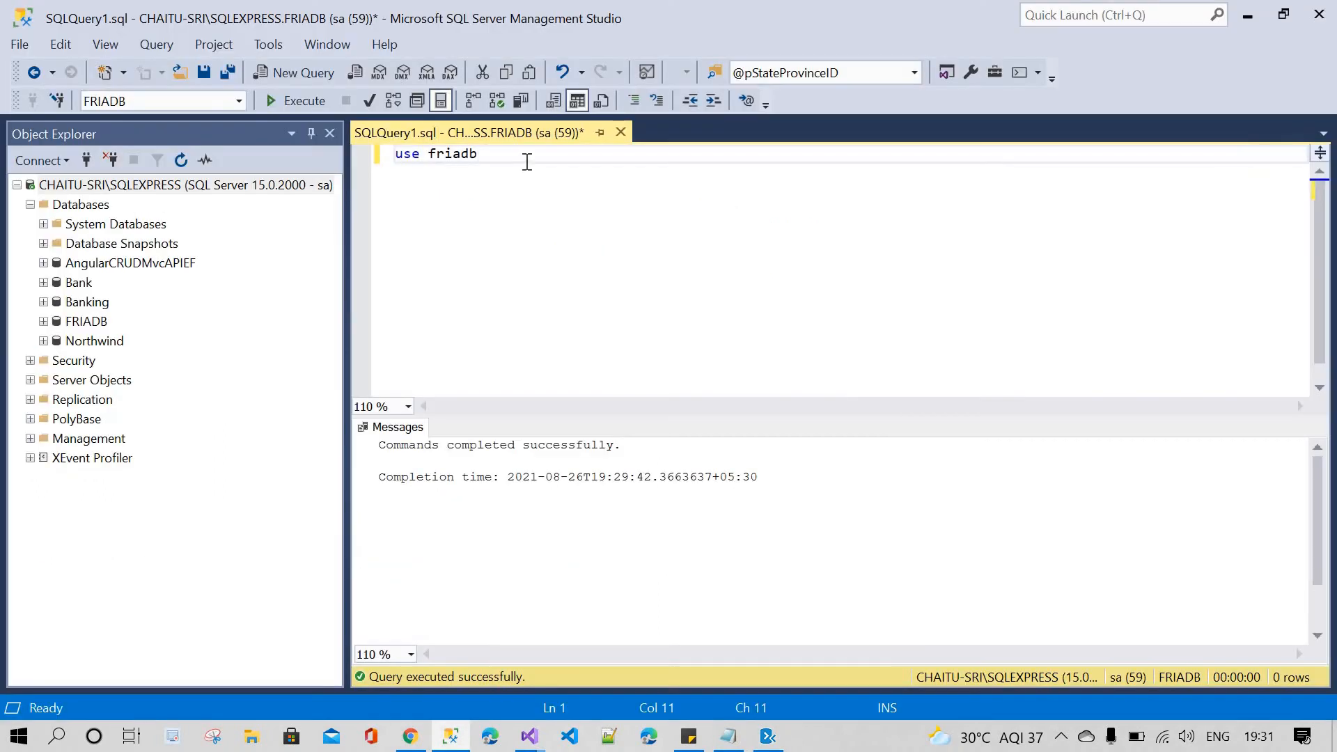
key("Return")
key("Return")
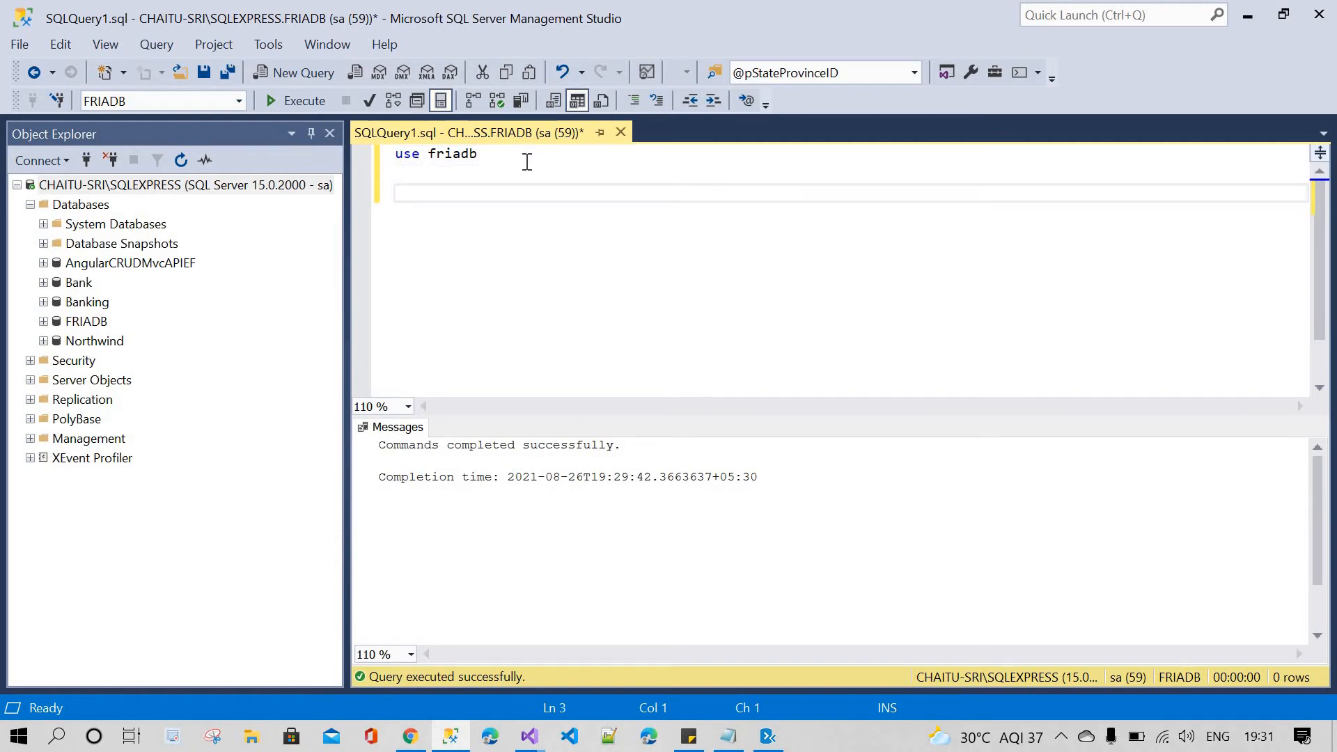
type("seect")
type("lect * ")
type("from pr")
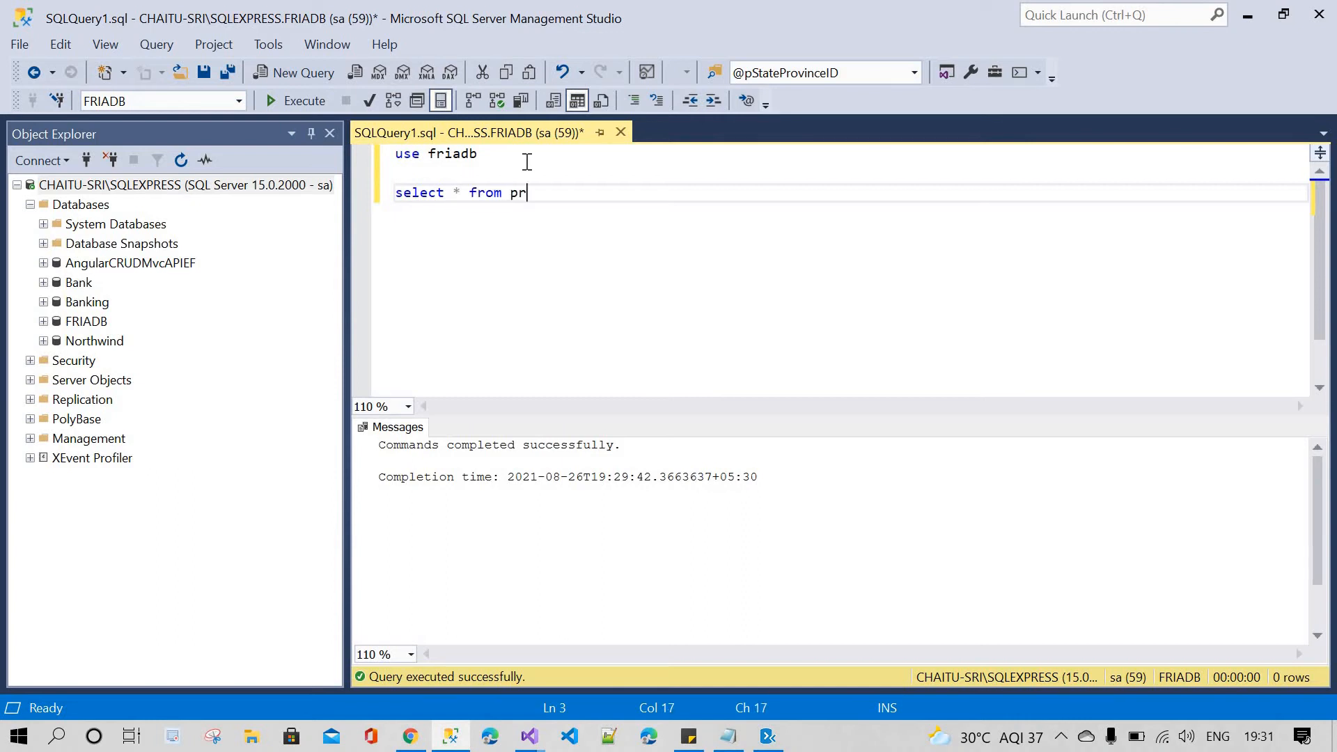
type("od")
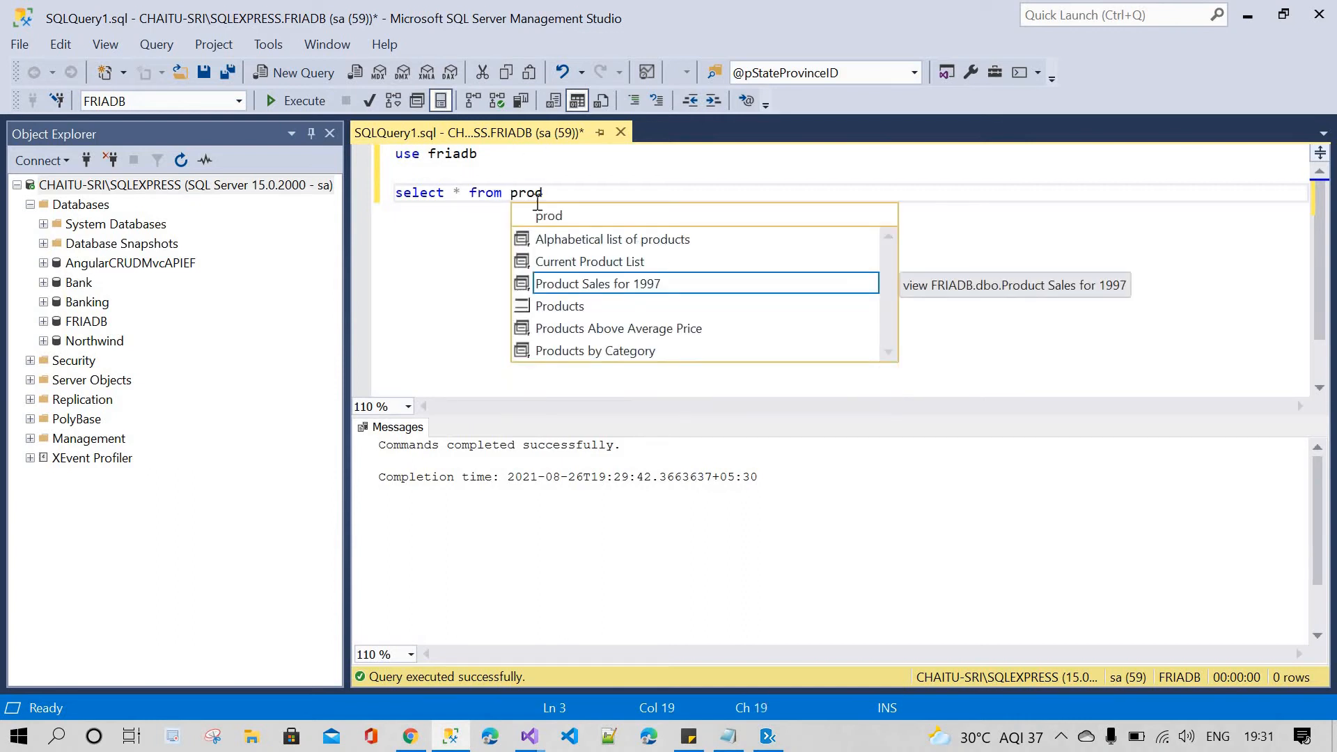
key("Down")
key("Tab")
key("ctrl+shift+Left")
key("shift+Home")
key("F5")
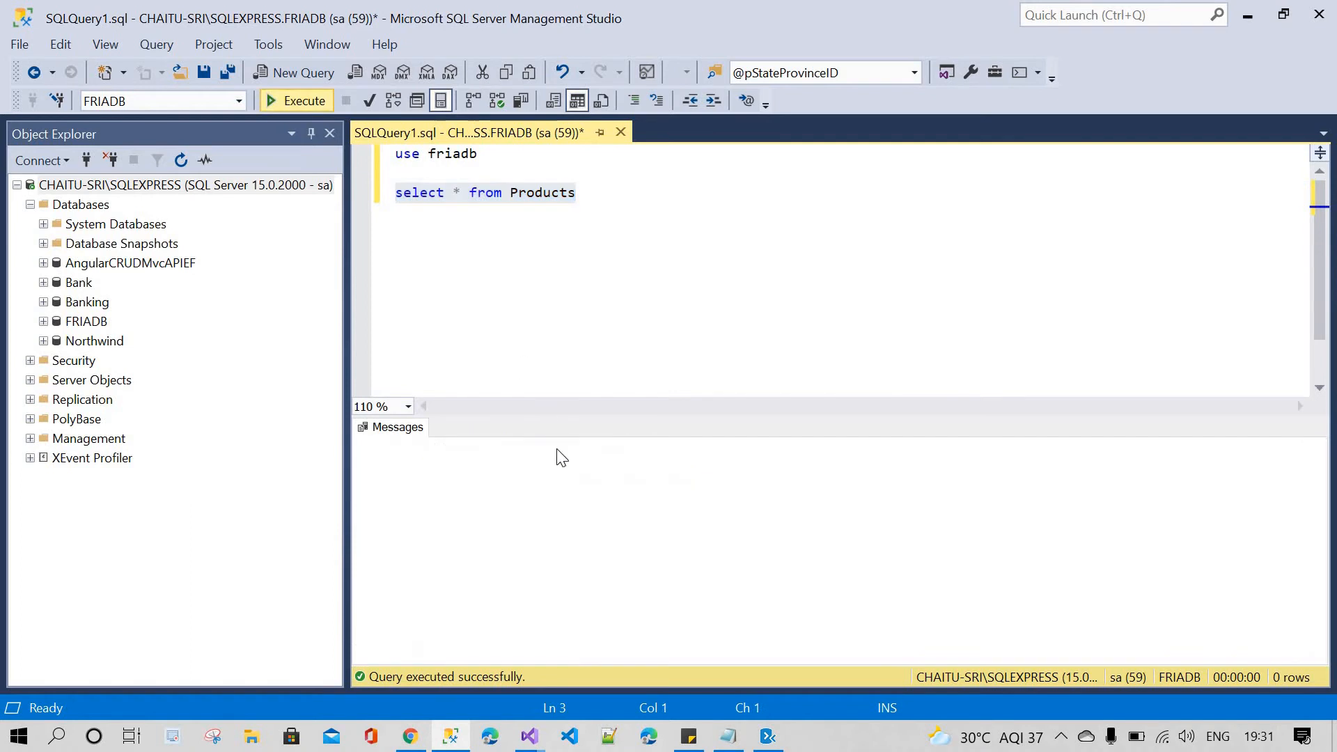
left_click(541, 307)
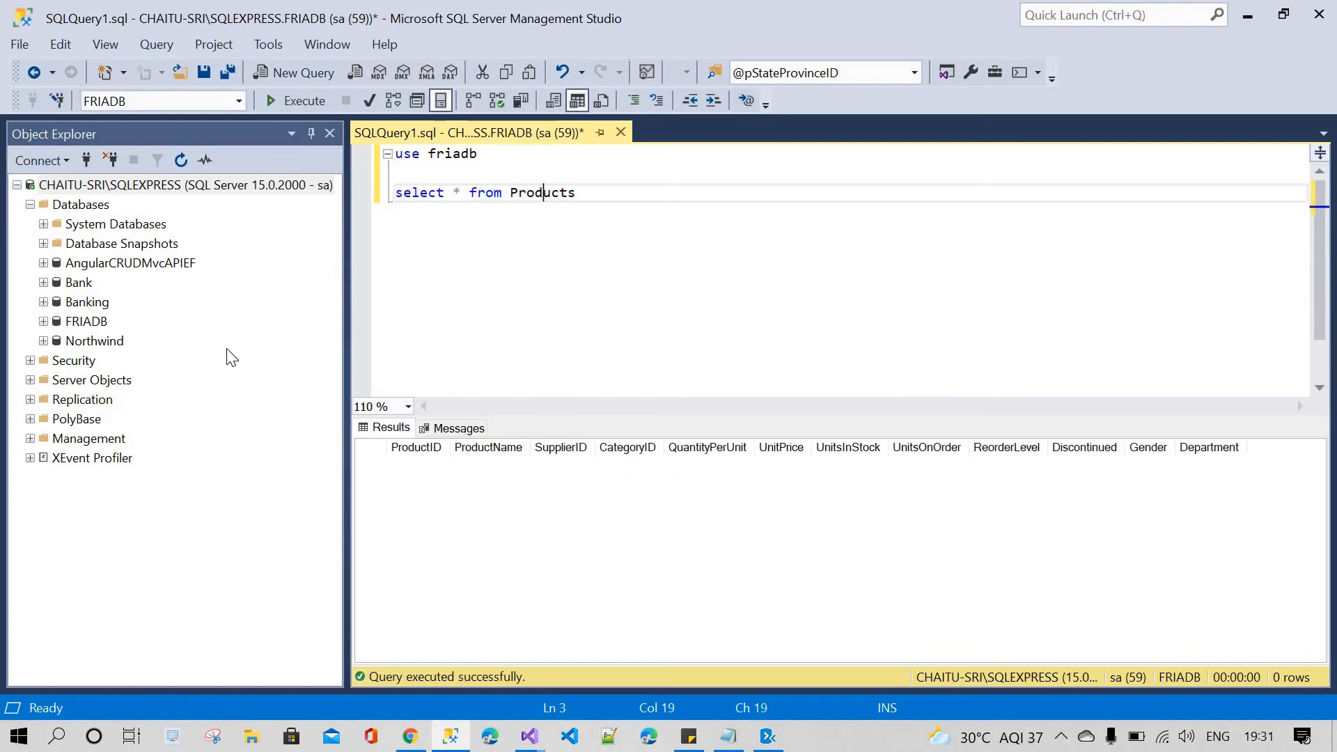
Expand FRIADB's tables in the object tree and query all rows of the Employee table
left_click(43, 321)
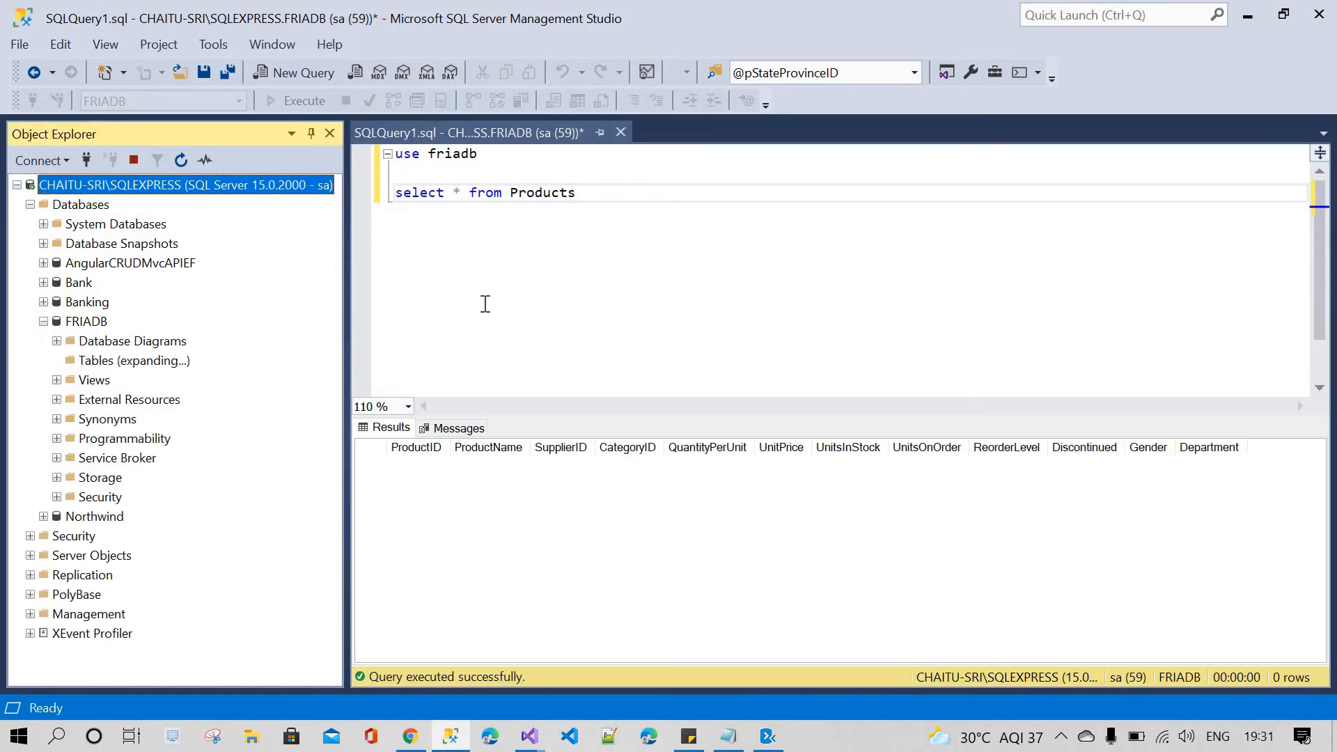
left_click(512, 288)
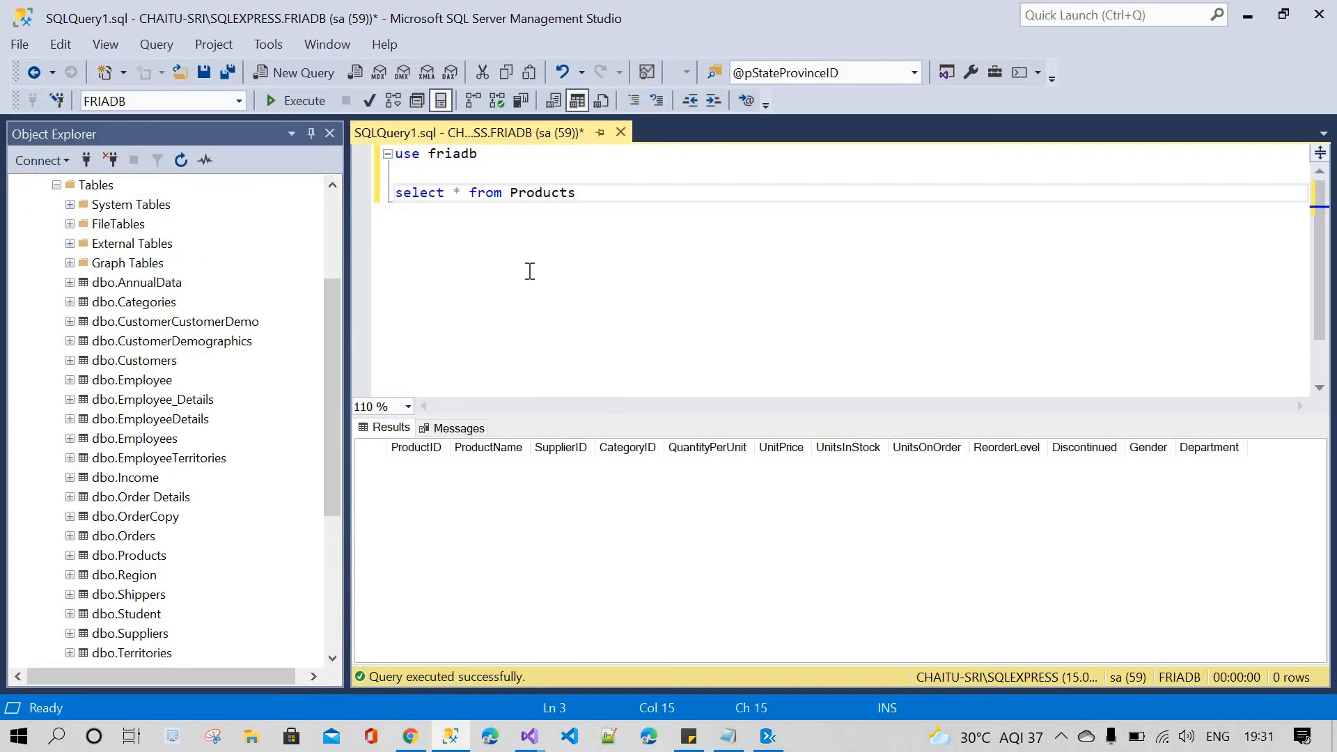
key("shift+End")
type("em")
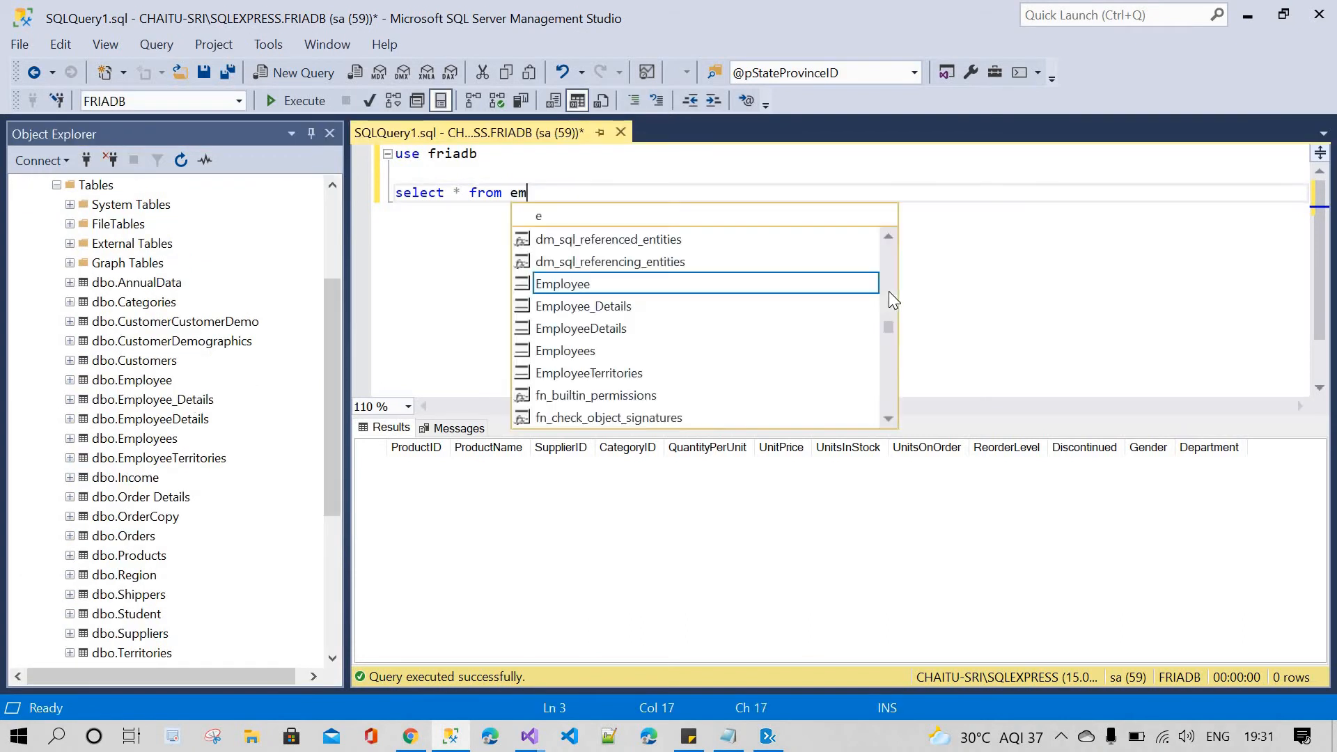
type("ploye")
double_click(594, 240)
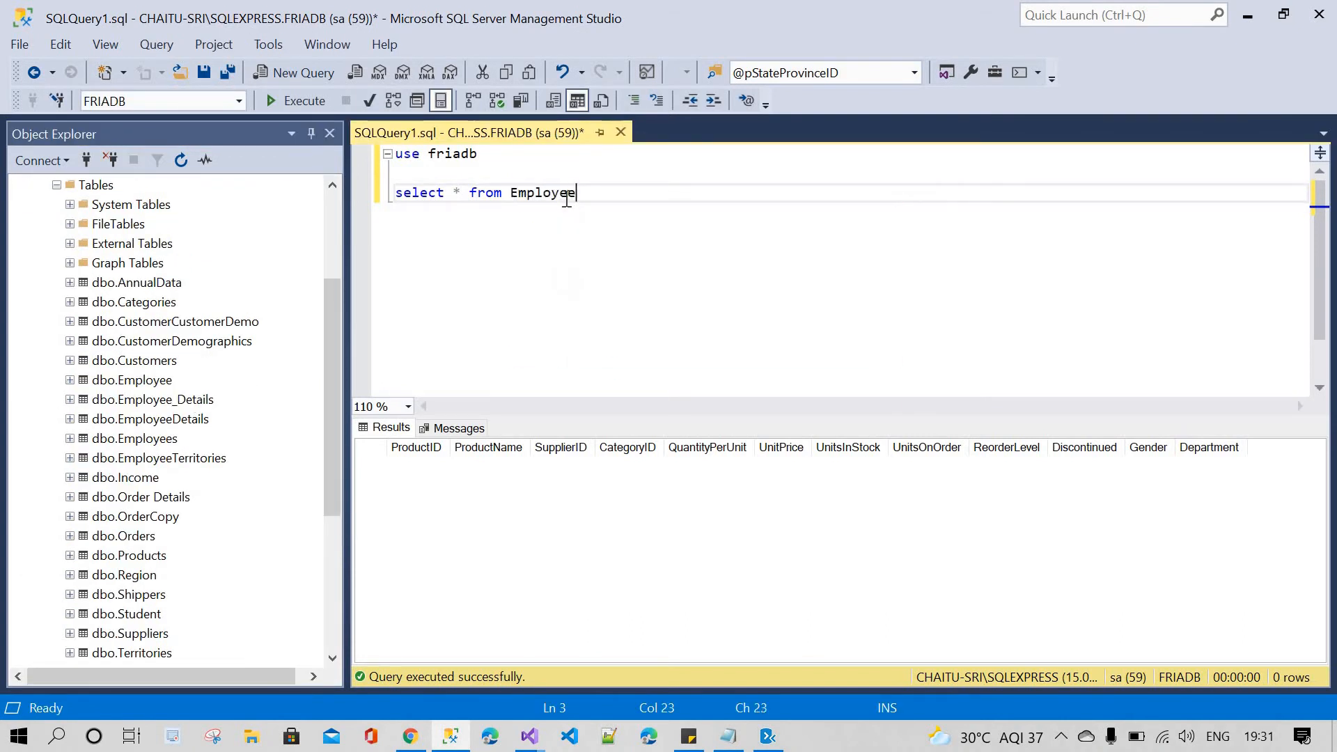
key("shift+Home")
left_click(285, 102)
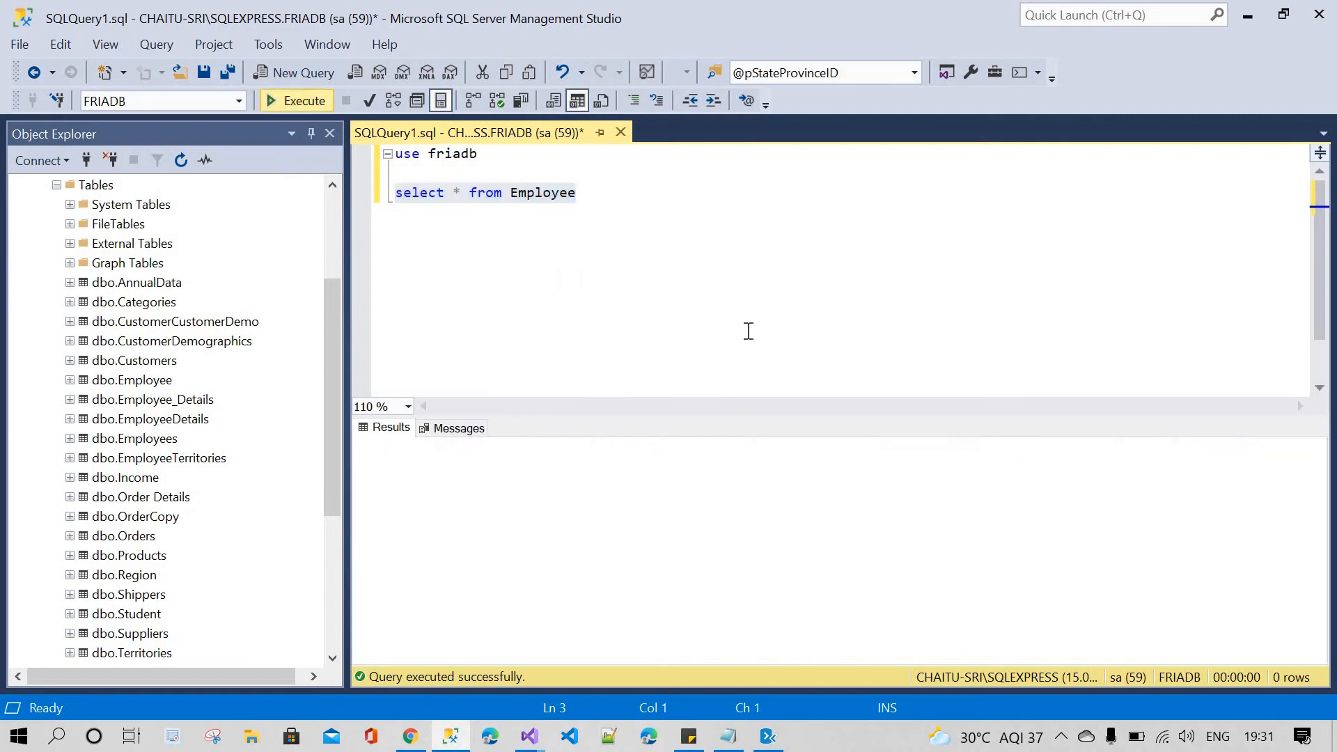
left_click(536, 277)
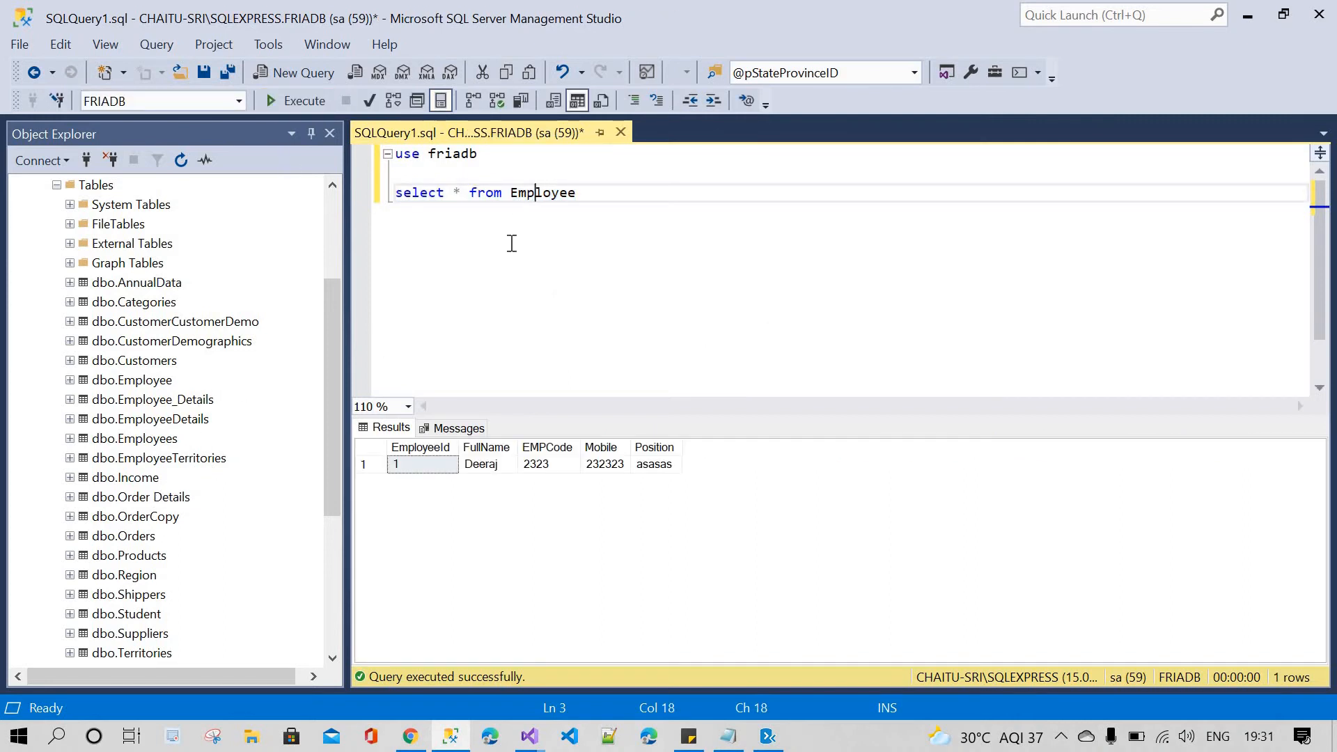
Change the select statement to read from the income table and run it
left_click(553, 193)
double_click(554, 193)
type("income")
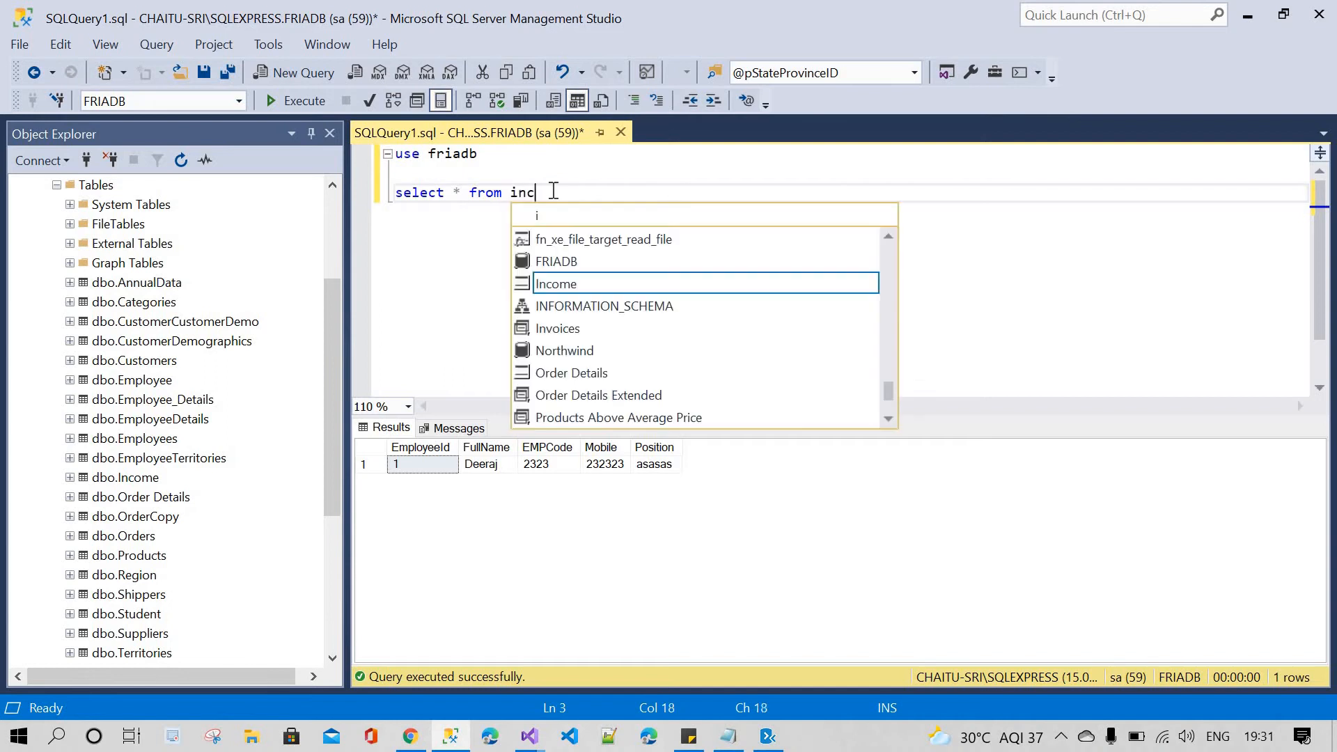
left_click(528, 193)
triple_click(528, 194)
left_click(292, 95)
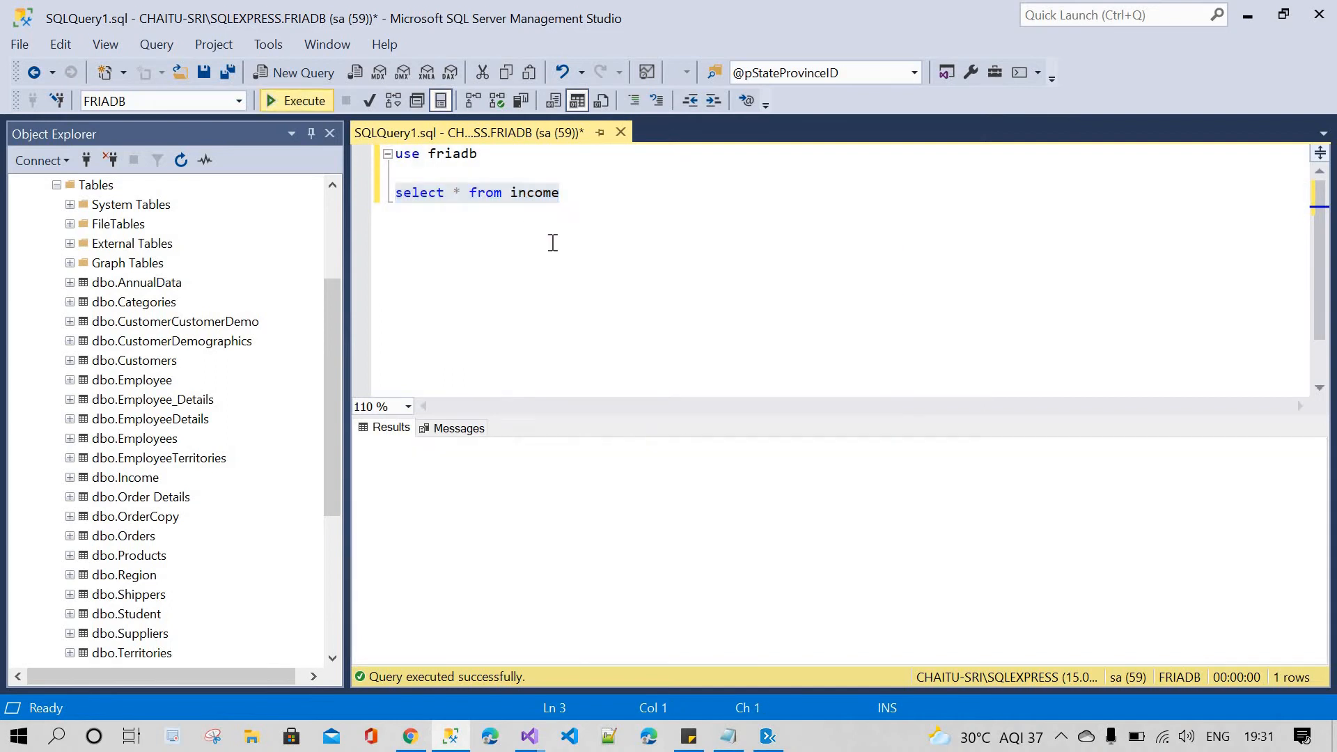
left_click(553, 243)
Look through FRIADB's table list, then point the select statement at Customers and run it
scroll(152, 545, "down", 1)
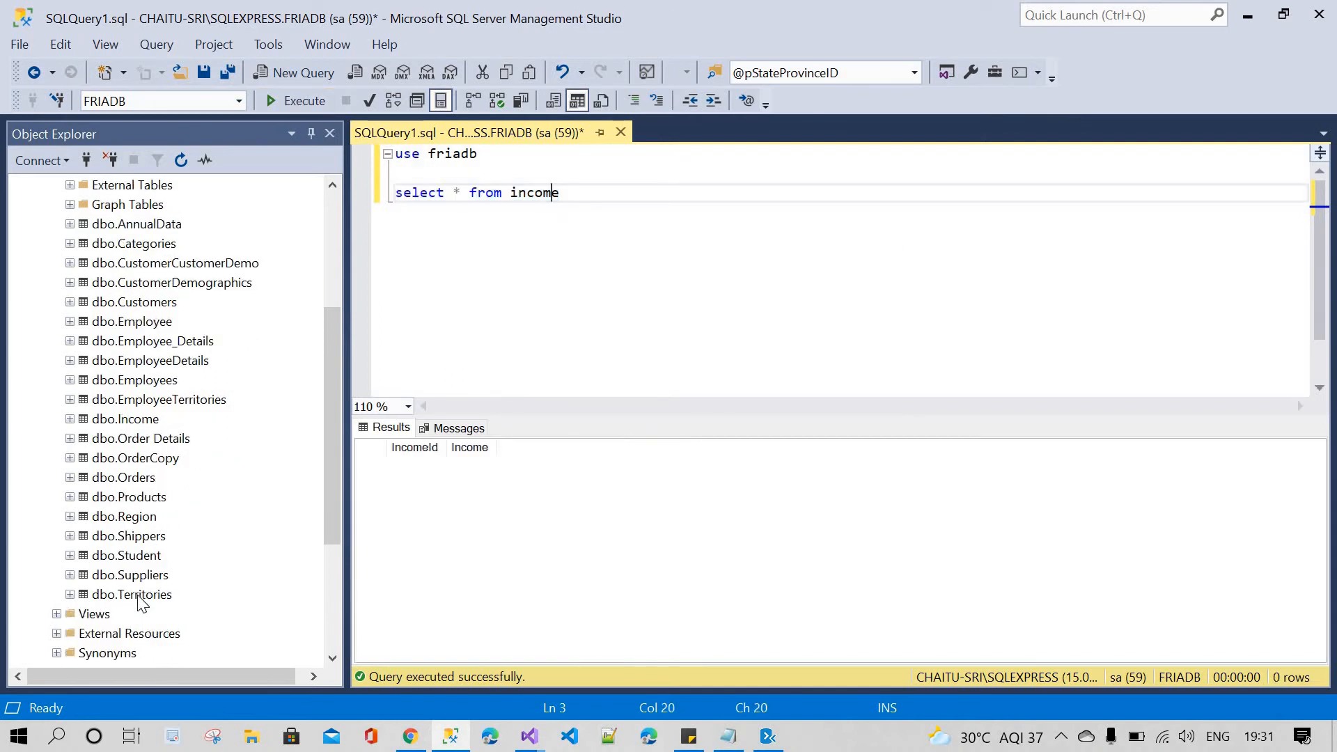
scroll(129, 477, "up", 2)
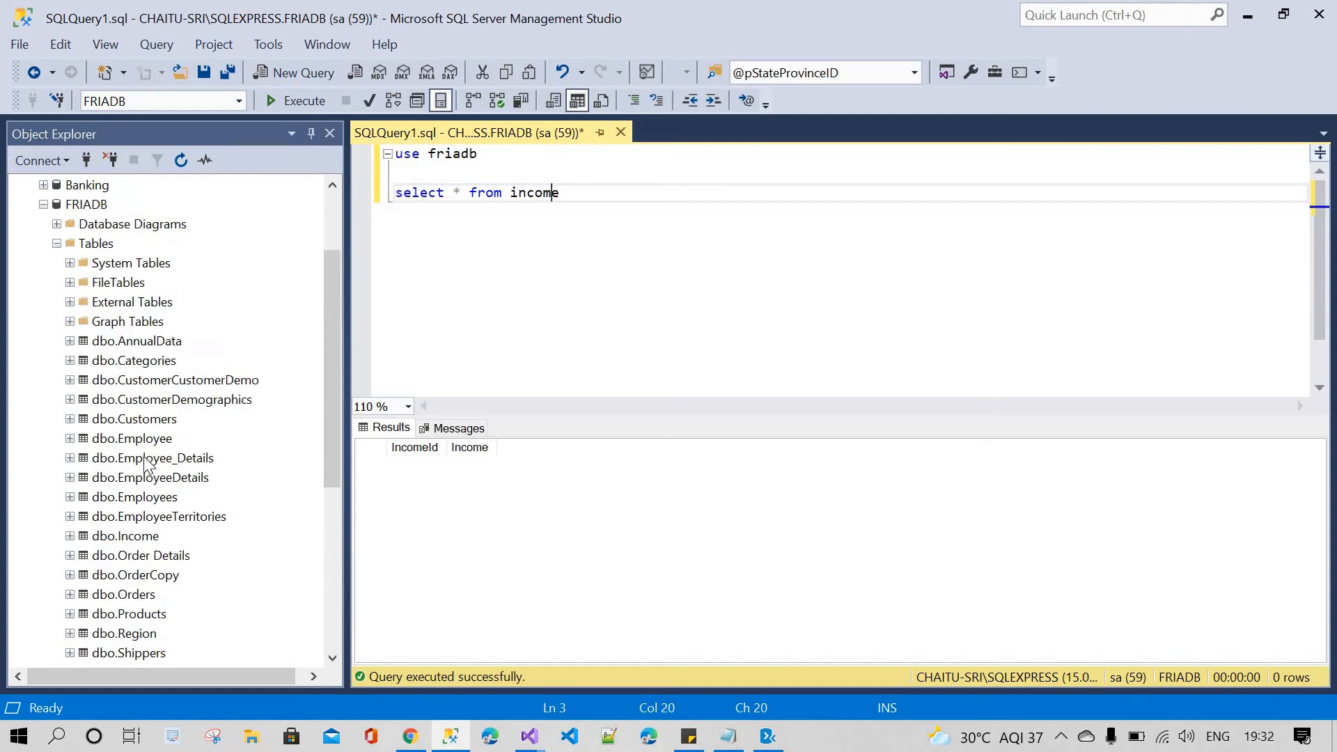
key("ctrl+w")
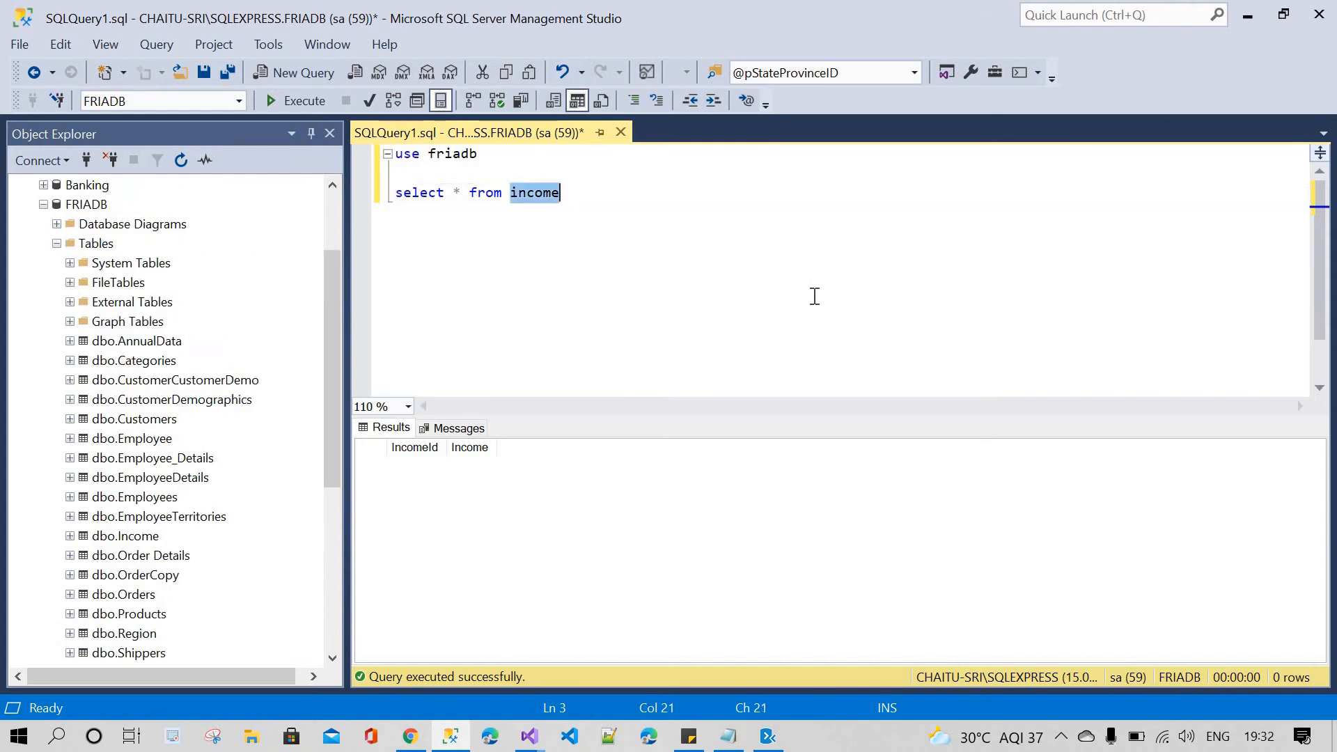
type("cust")
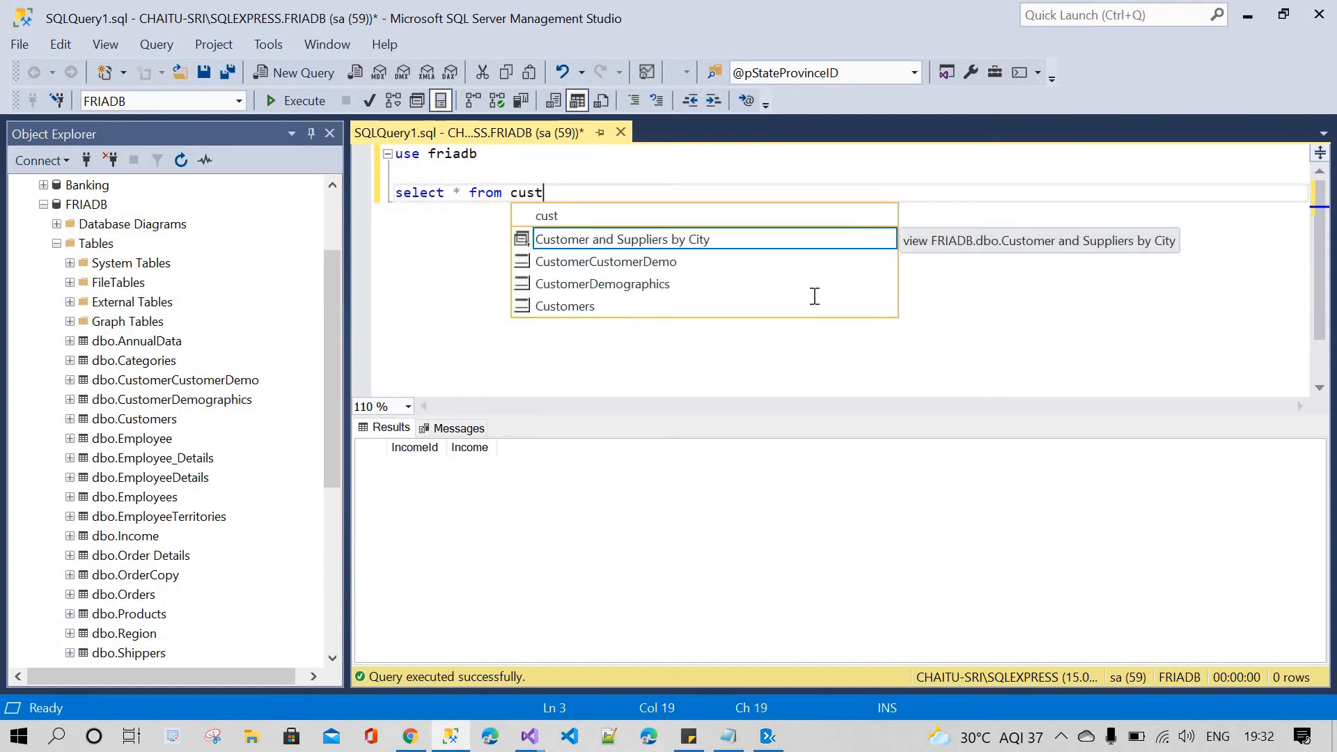
double_click(814, 305)
double_click(565, 194)
key("shift+Home")
left_click(305, 102)
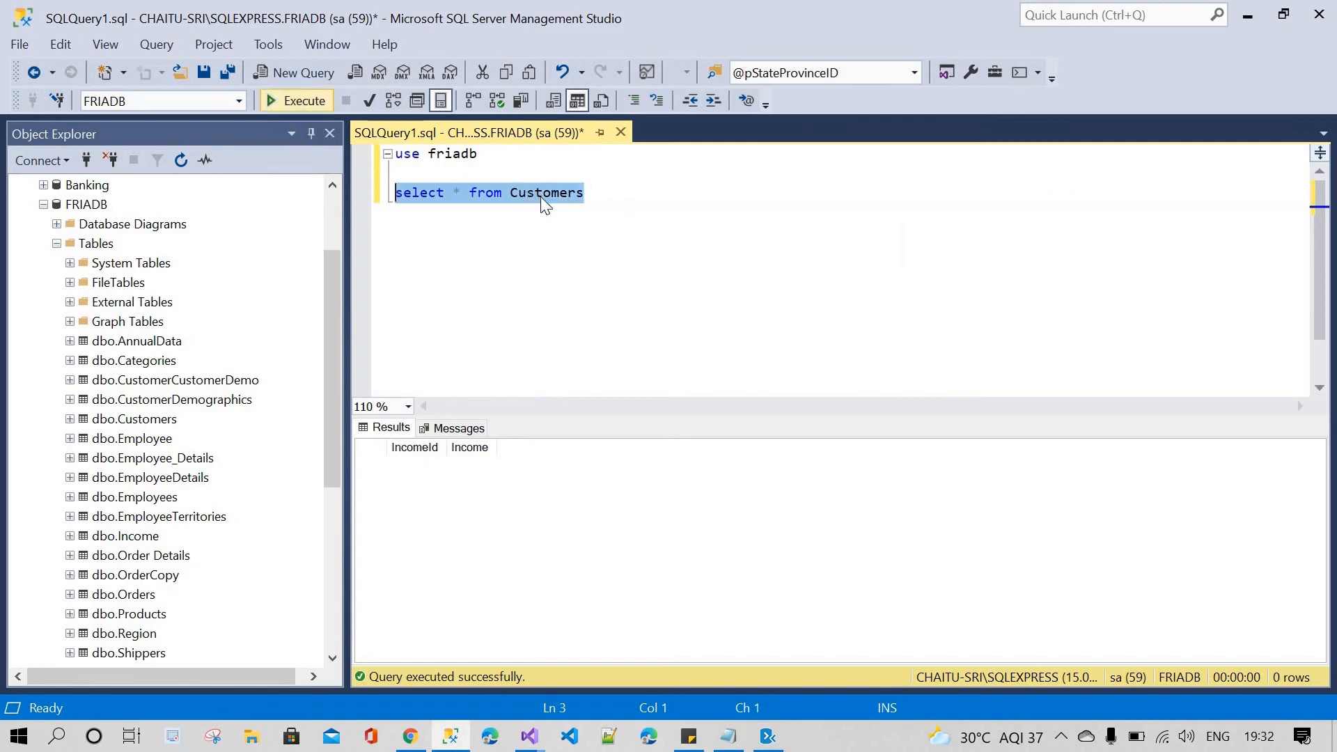
left_click(606, 239)
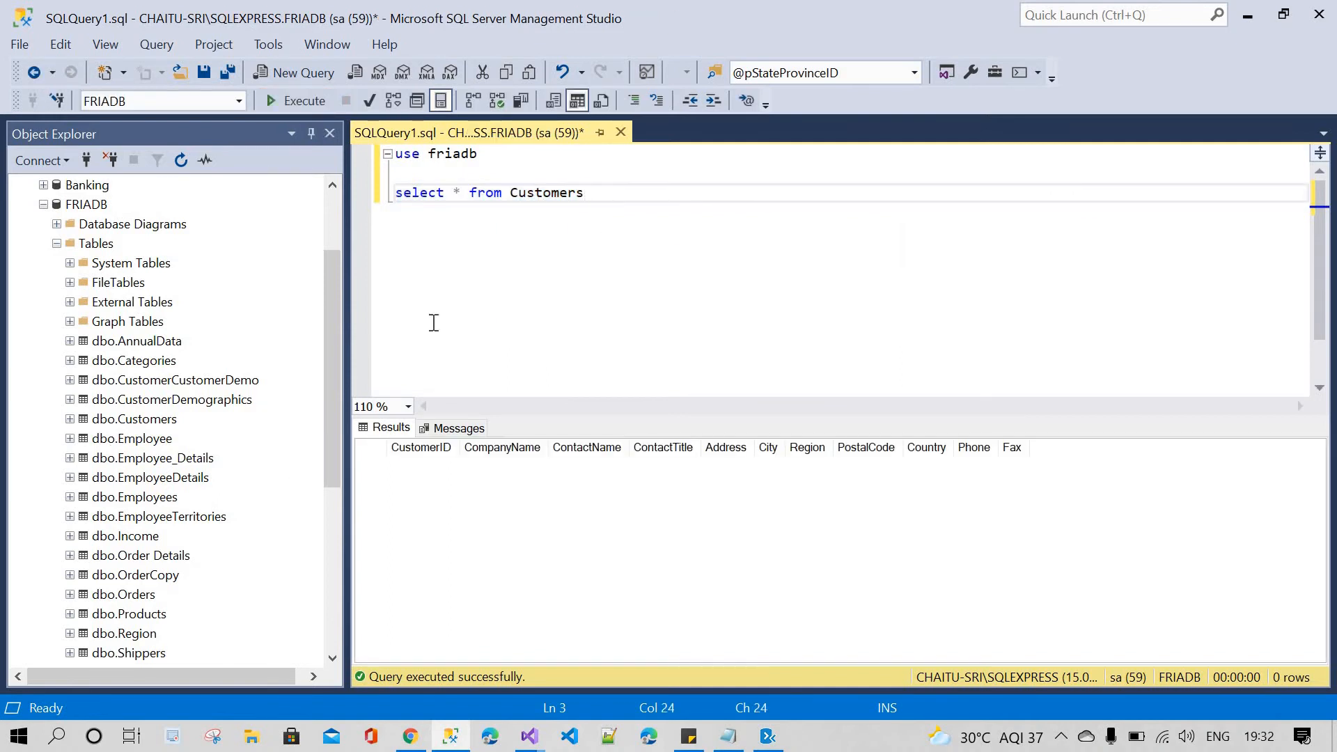
Change the select statement to read from Employee_Details and run it
double_click(558, 195)
type("emp")
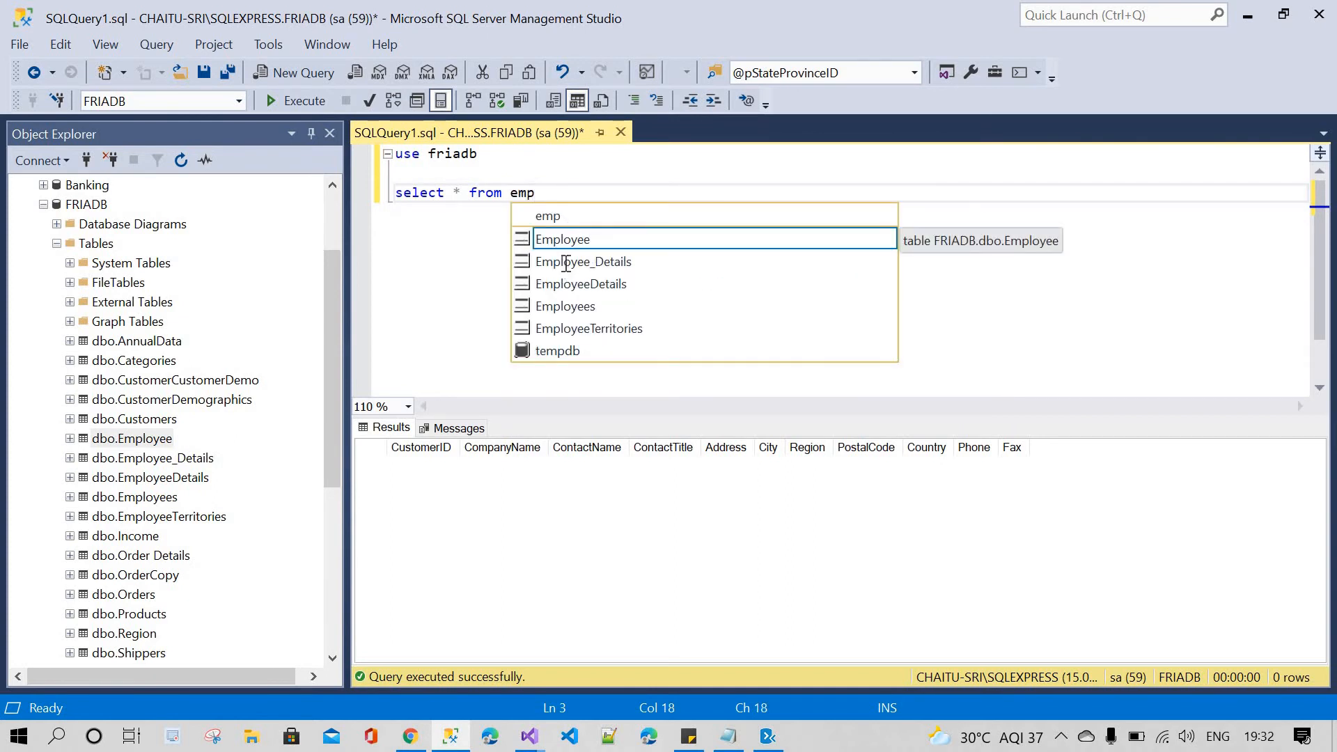
double_click(566, 263)
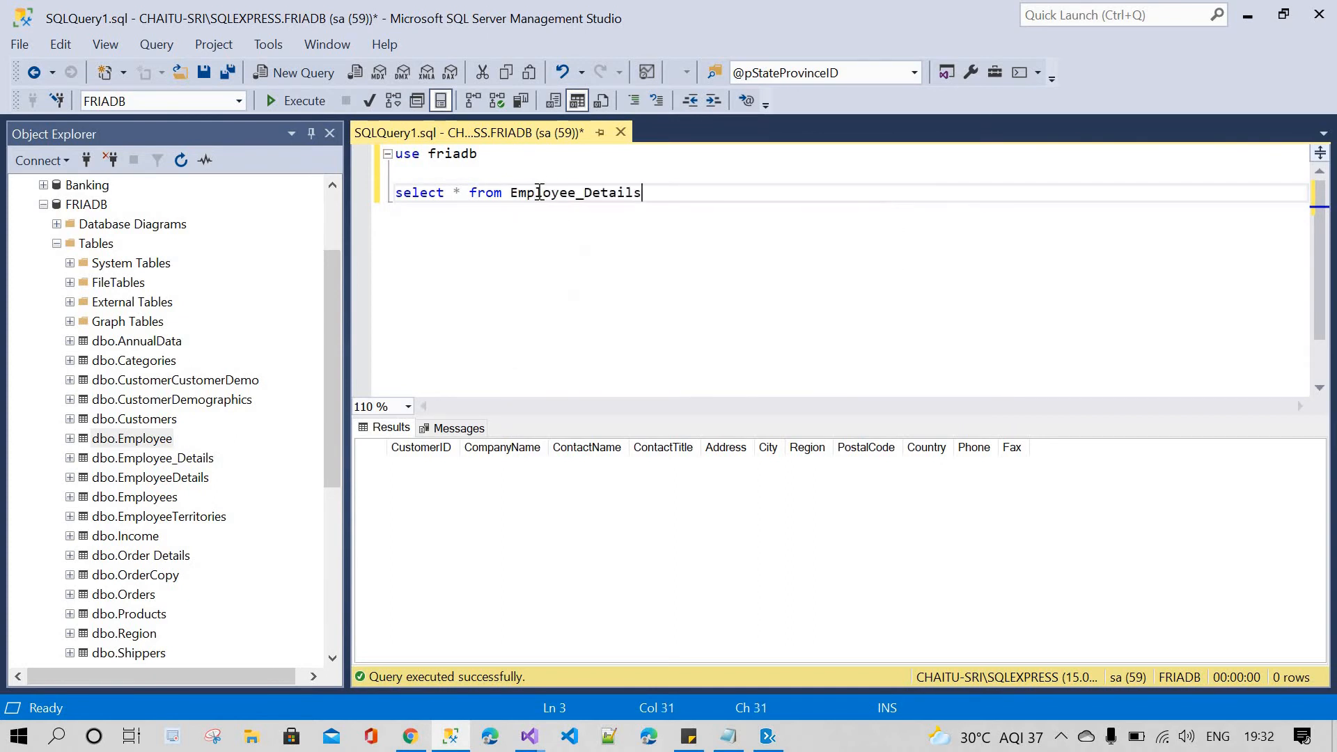
key("shift+Home")
left_click(311, 109)
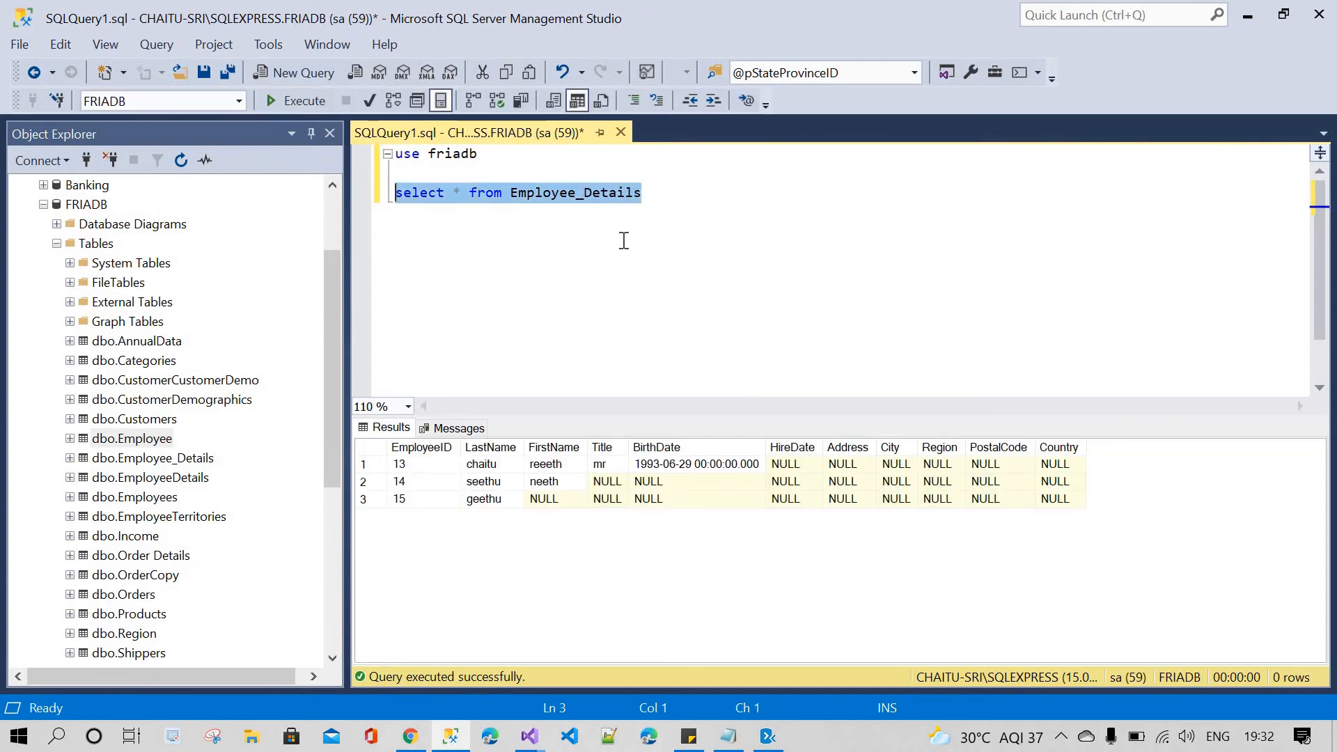
left_click(627, 245)
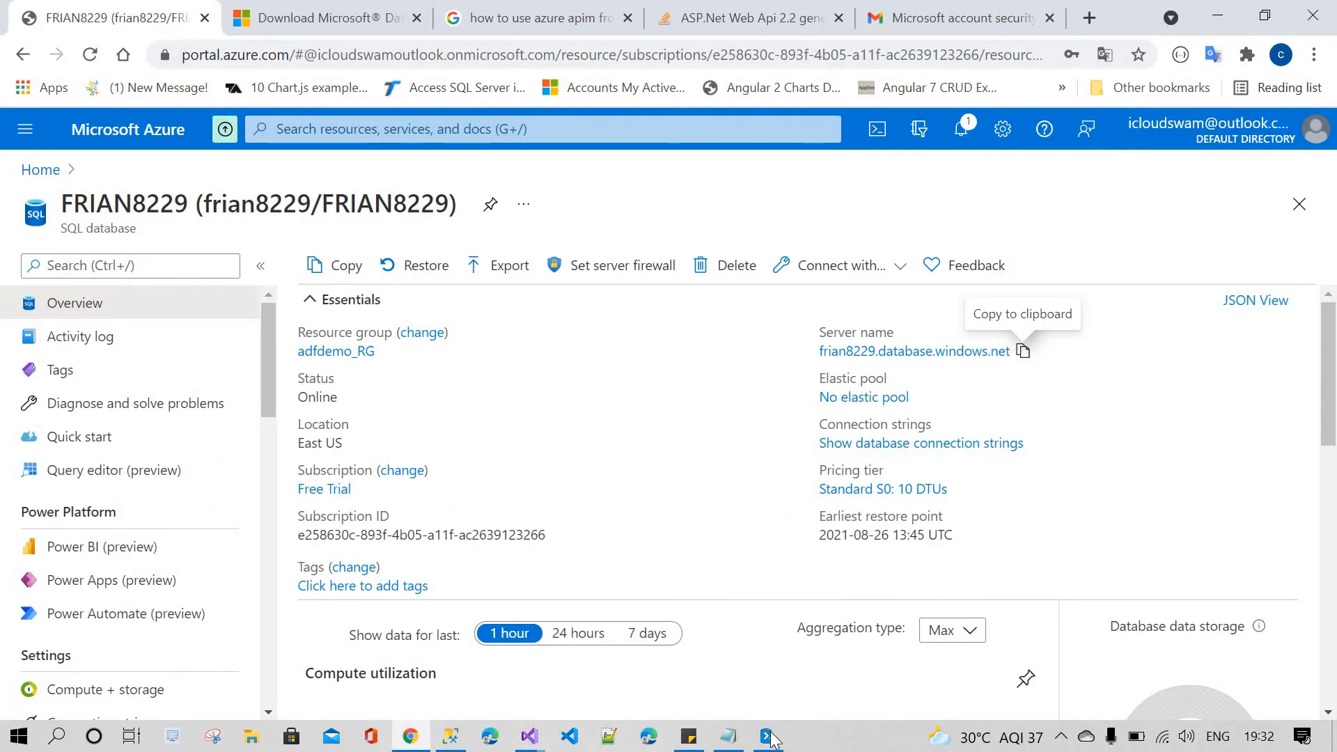
Switch back to Data Migration Assistant and include the tables dbo.Employee, dbo.Employee_Details and dbo.EmployeeDetails in the schema objects to migrate
left_click(768, 737)
scroll(356, 519, "down", 2)
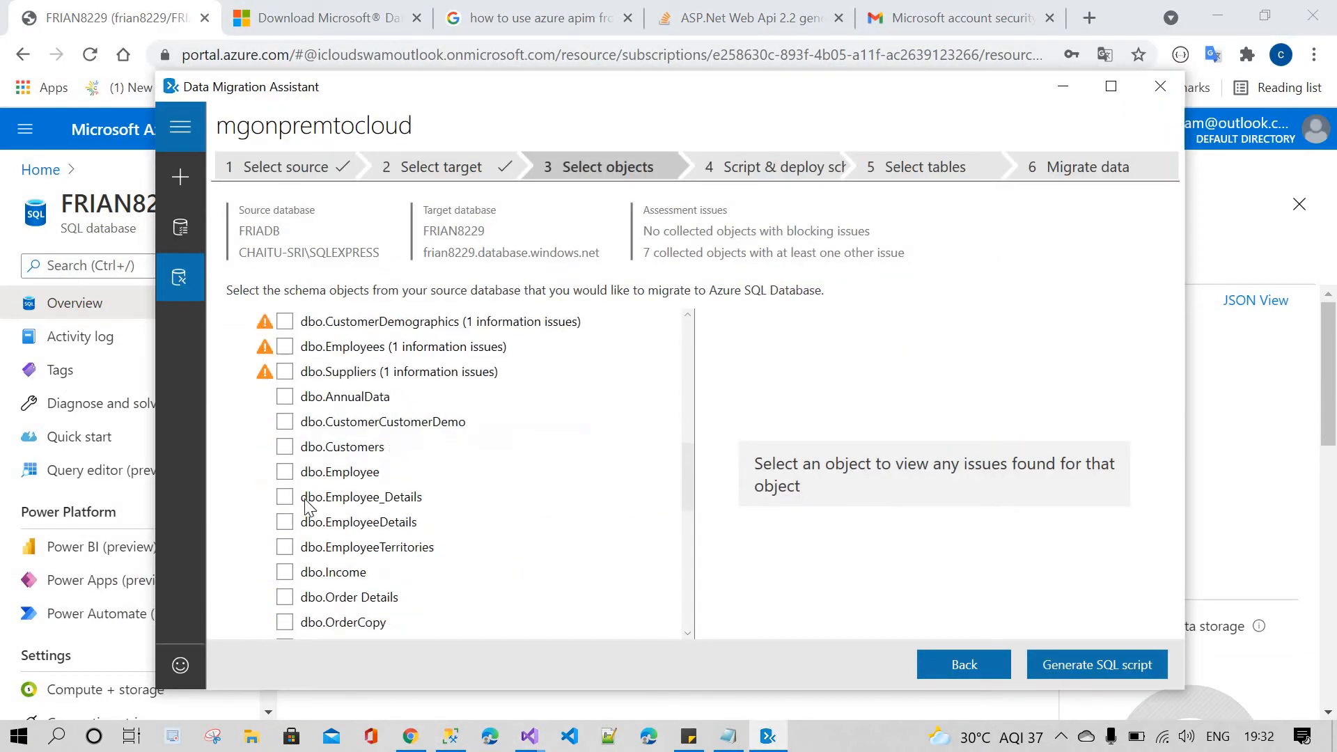
left_click(284, 472)
left_click(284, 496)
left_click(313, 523)
scroll(369, 537, "down", 1)
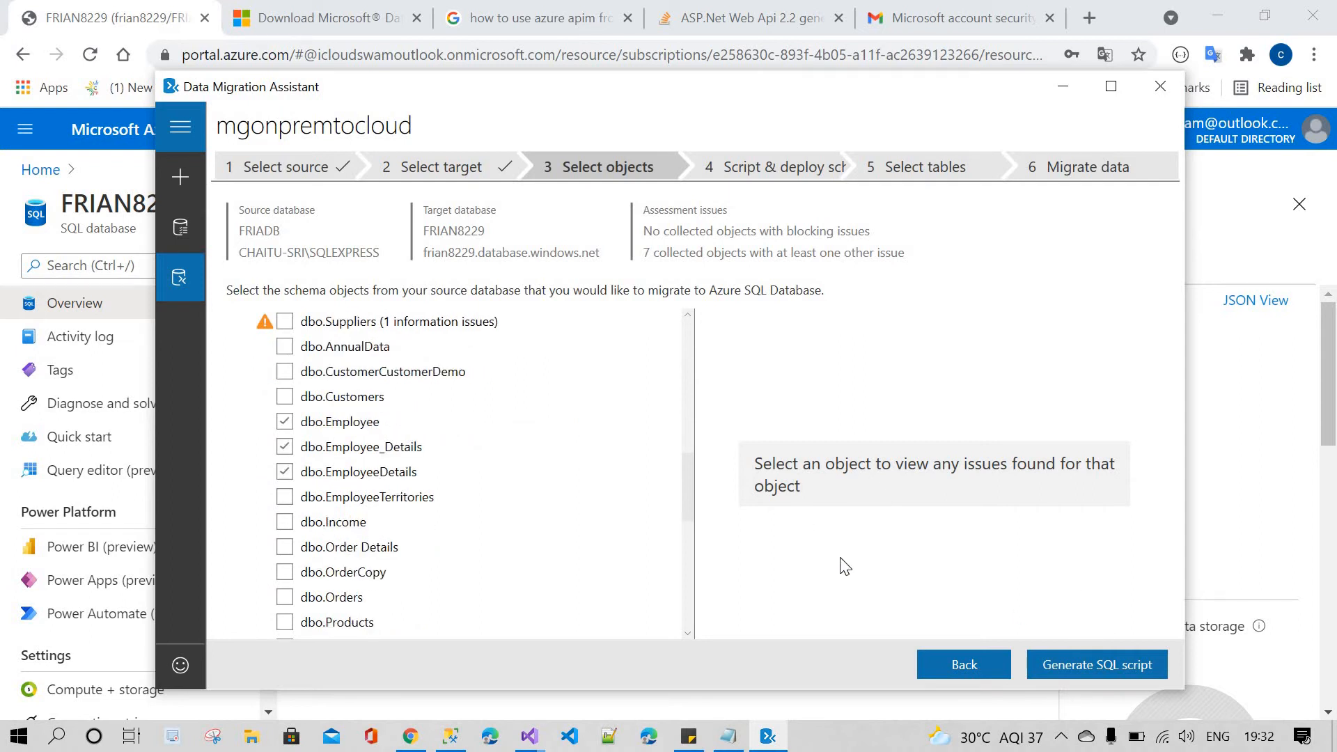
scroll(556, 525, "up", 3)
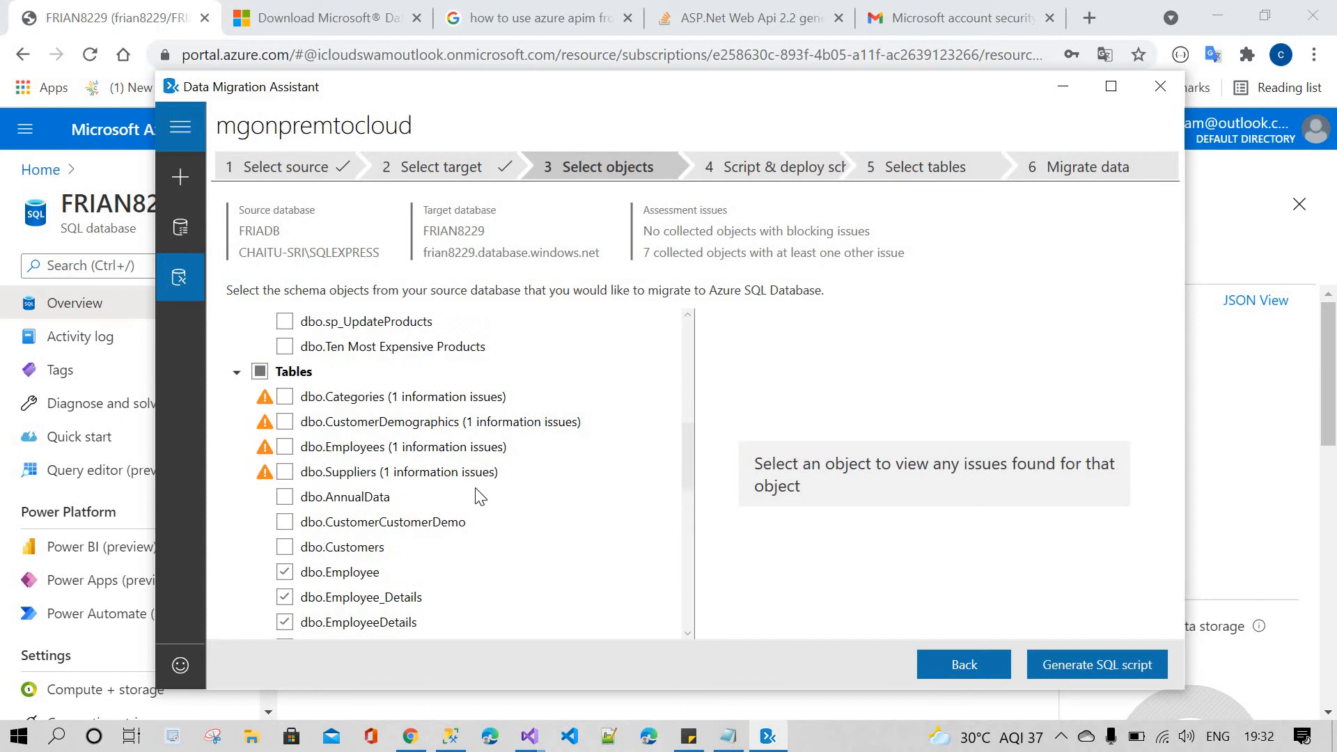
scroll(480, 497, "down", 4)
Generate the SQL script for the selected schema objects and review its table and view definitions without saving it to a file
left_click(1099, 665)
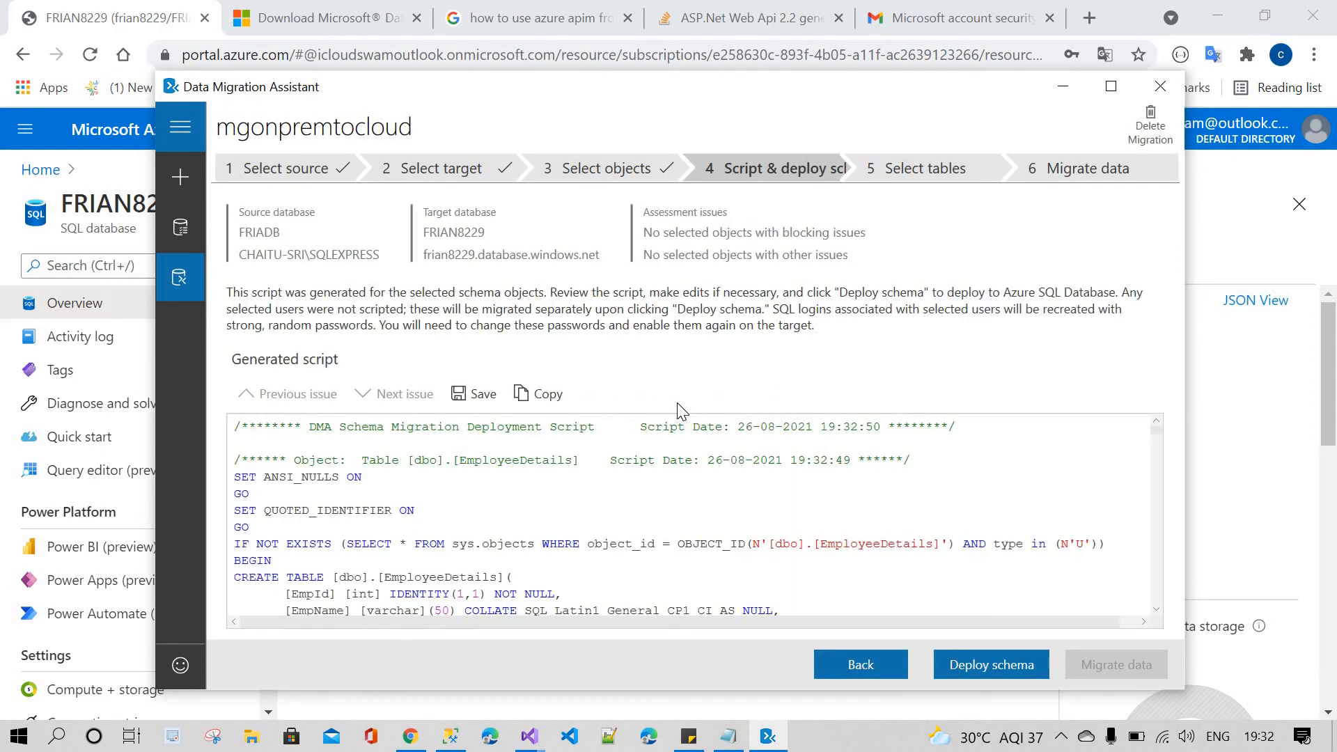
scroll(467, 496, "down", 5)
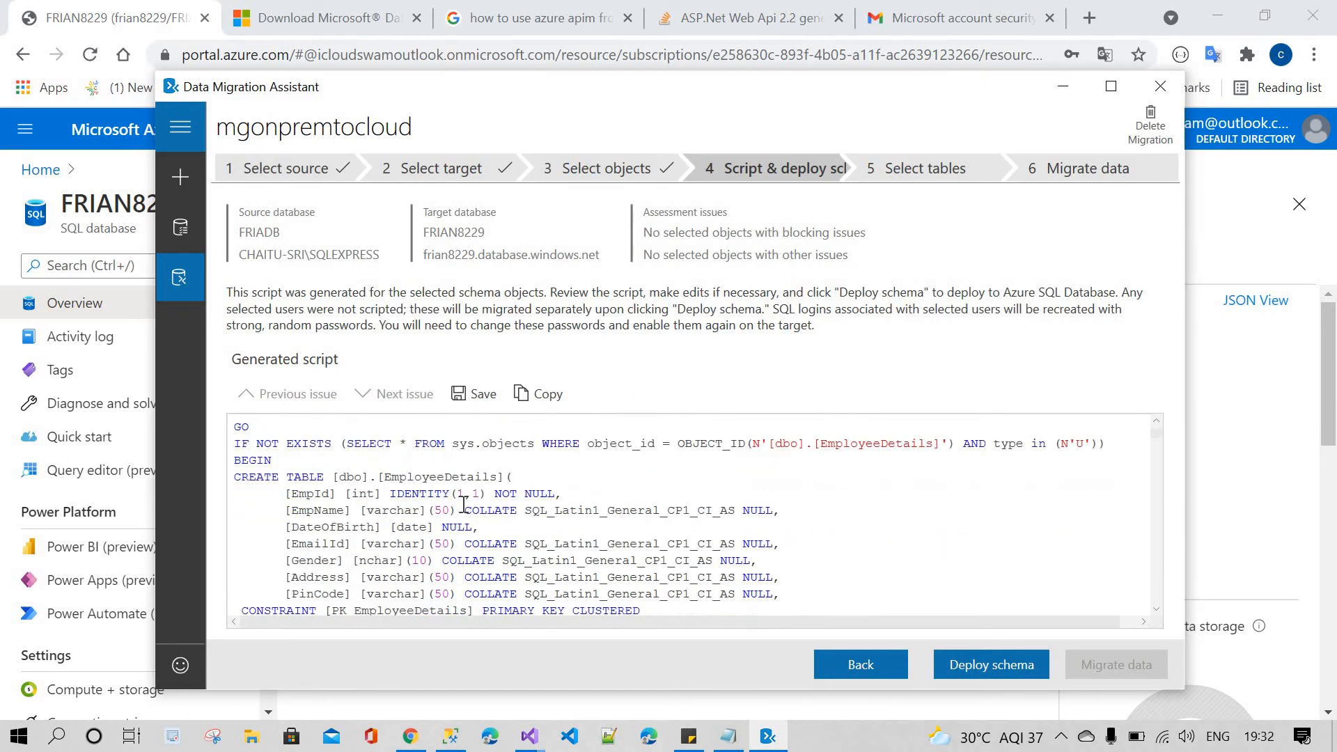
scroll(464, 503, "down", 15)
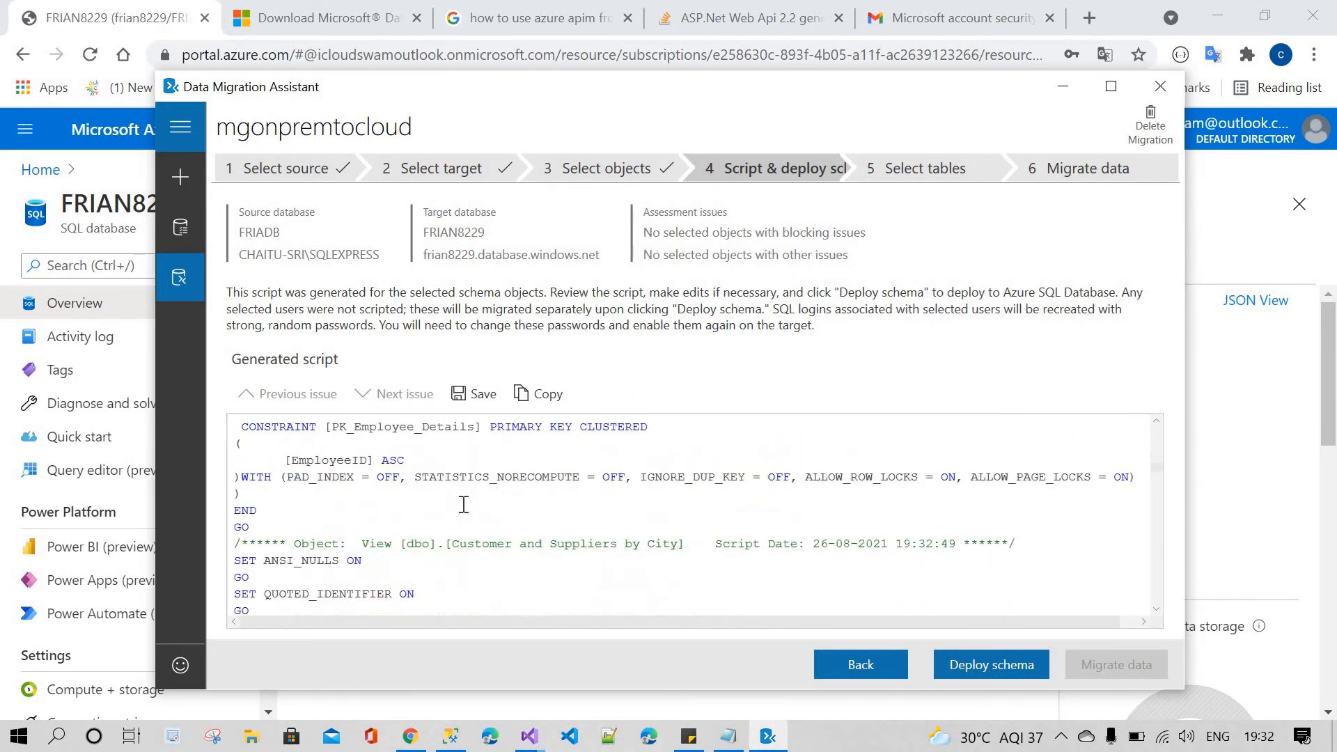
left_click(478, 397)
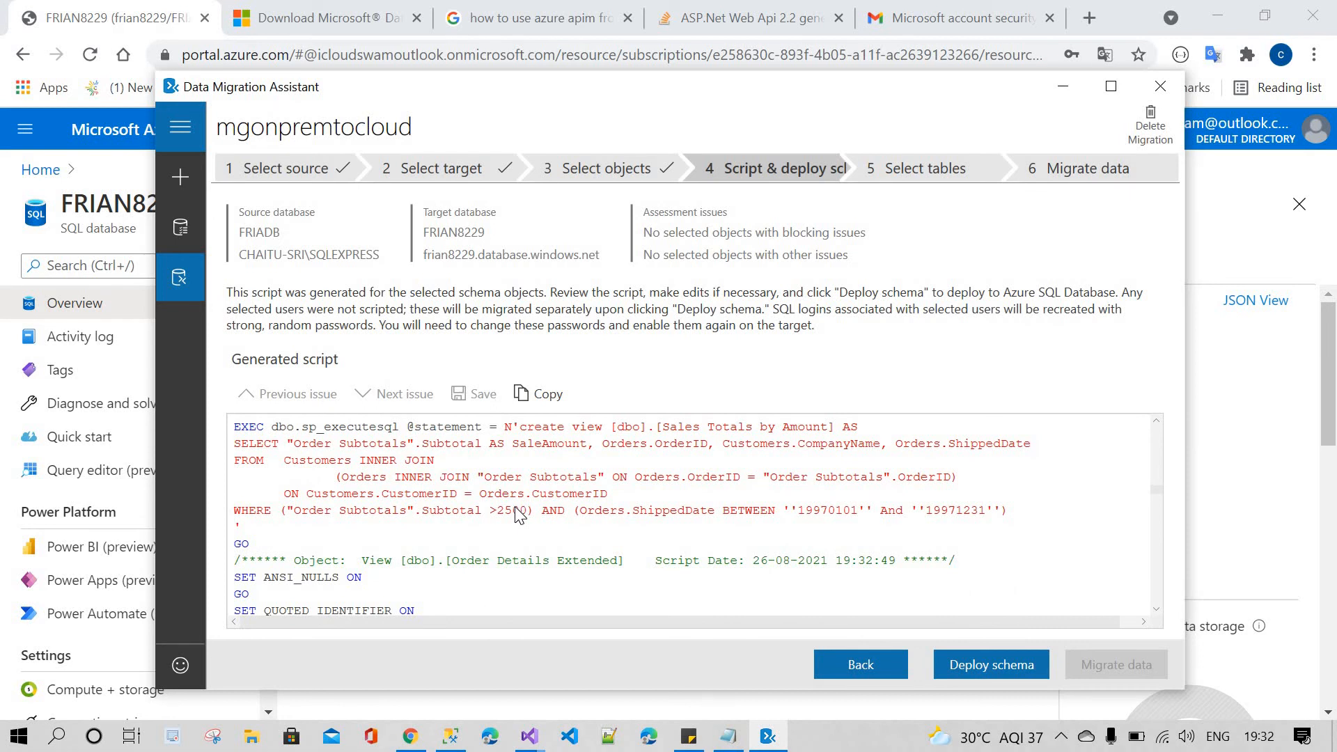
left_click(799, 117)
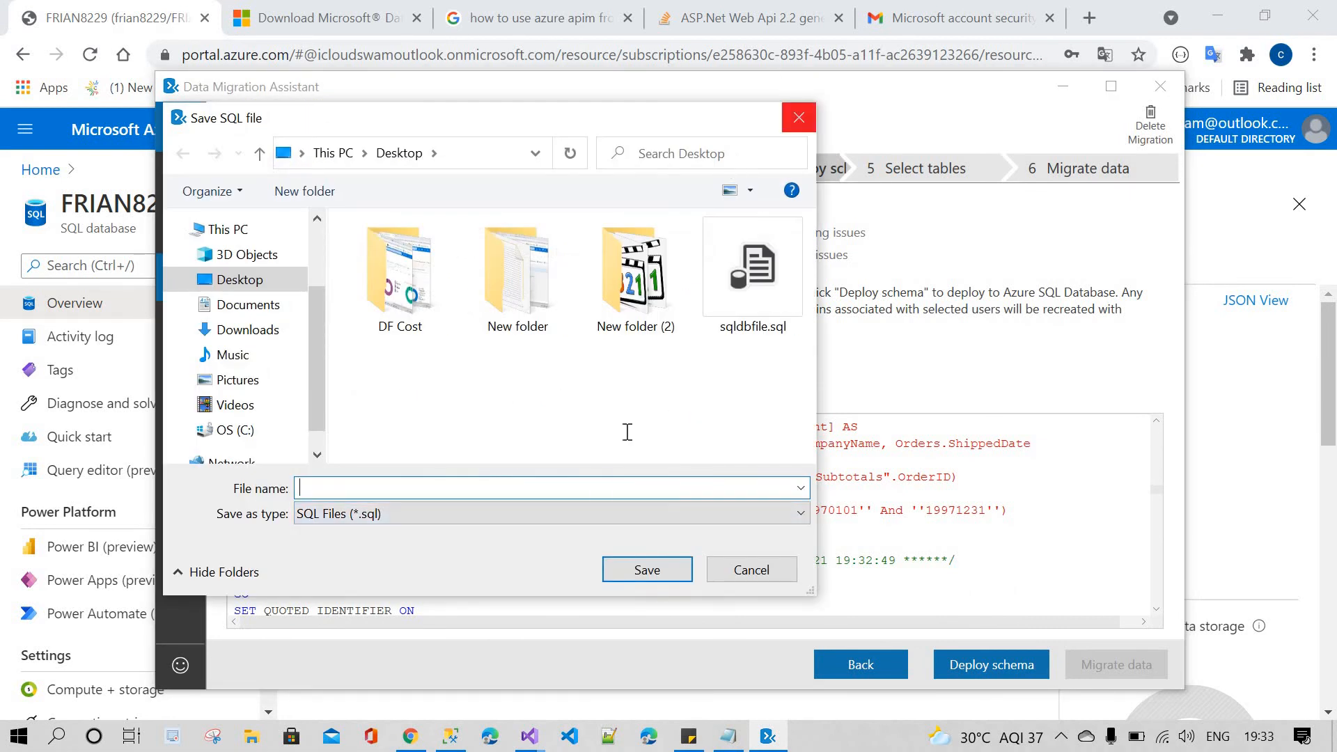
Deploy the generated schema to the target database and continue to choosing the tables for data migration
scroll(610, 492, "down", 10)
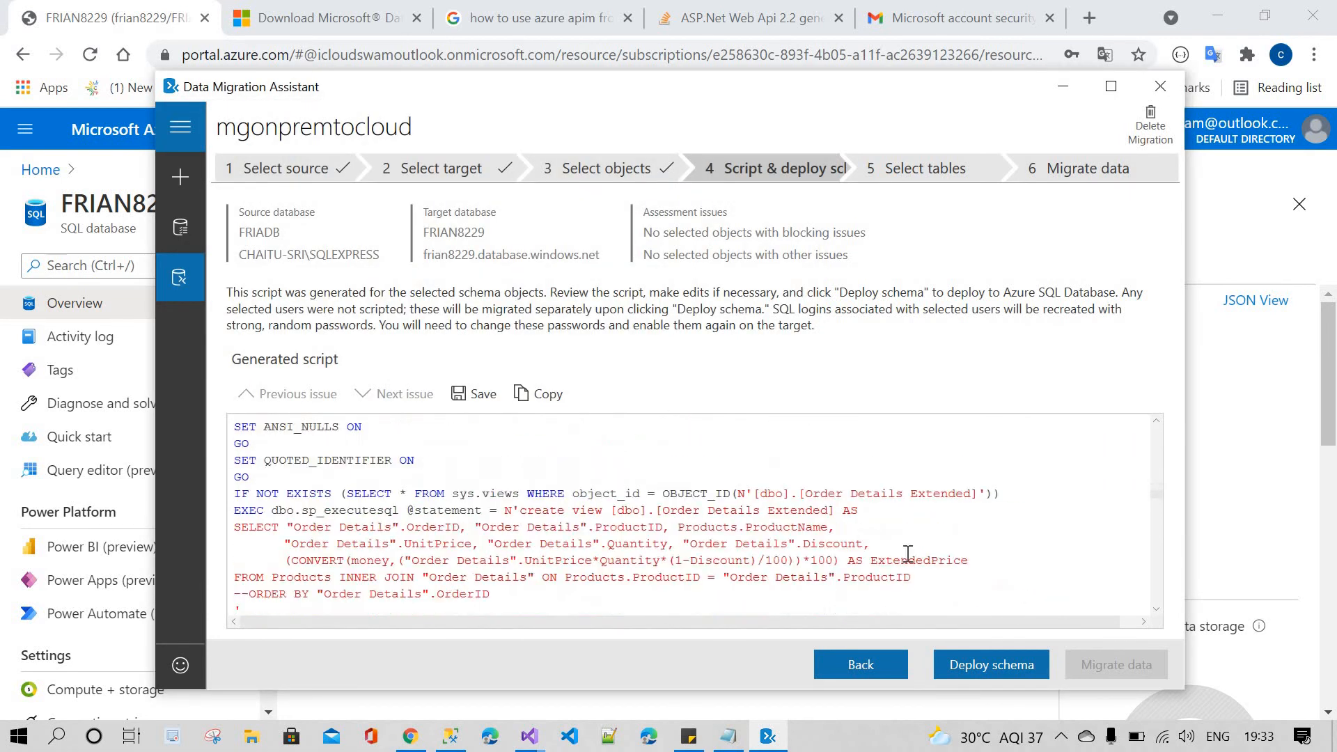
left_click(997, 664)
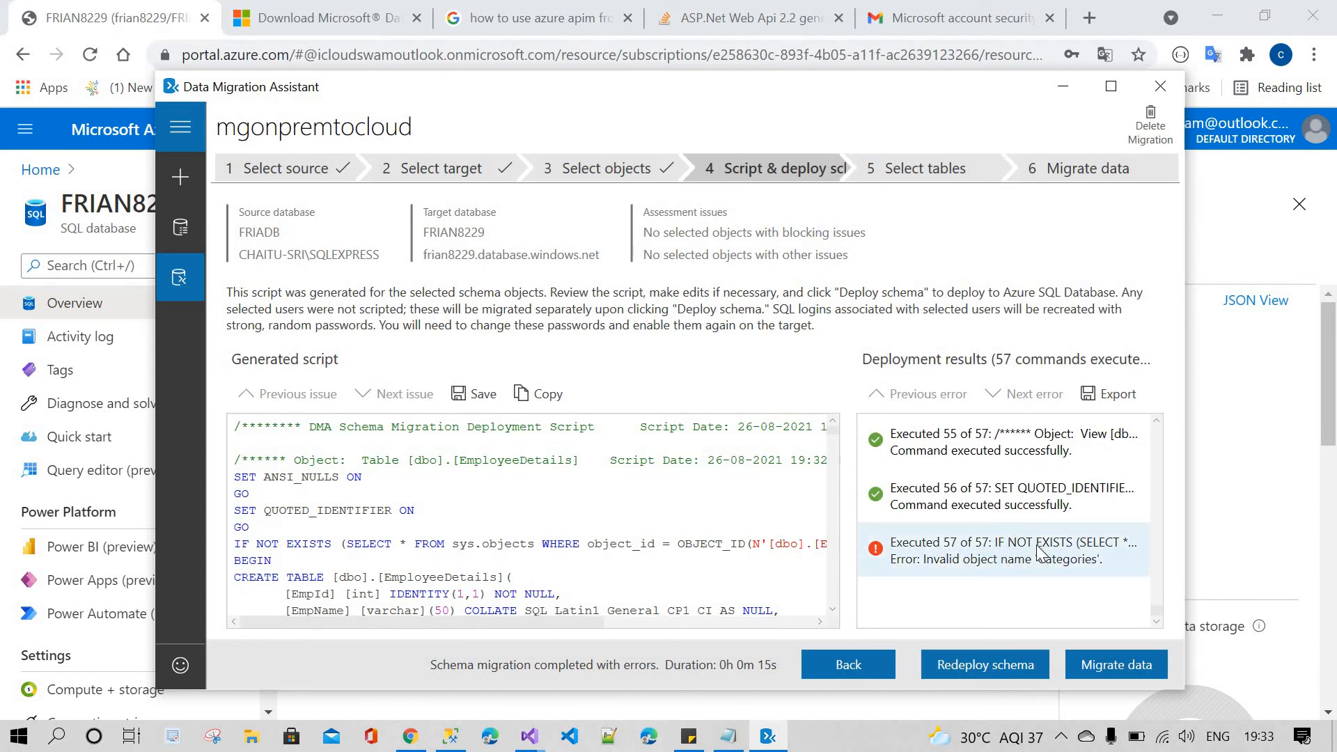
left_click(1115, 665)
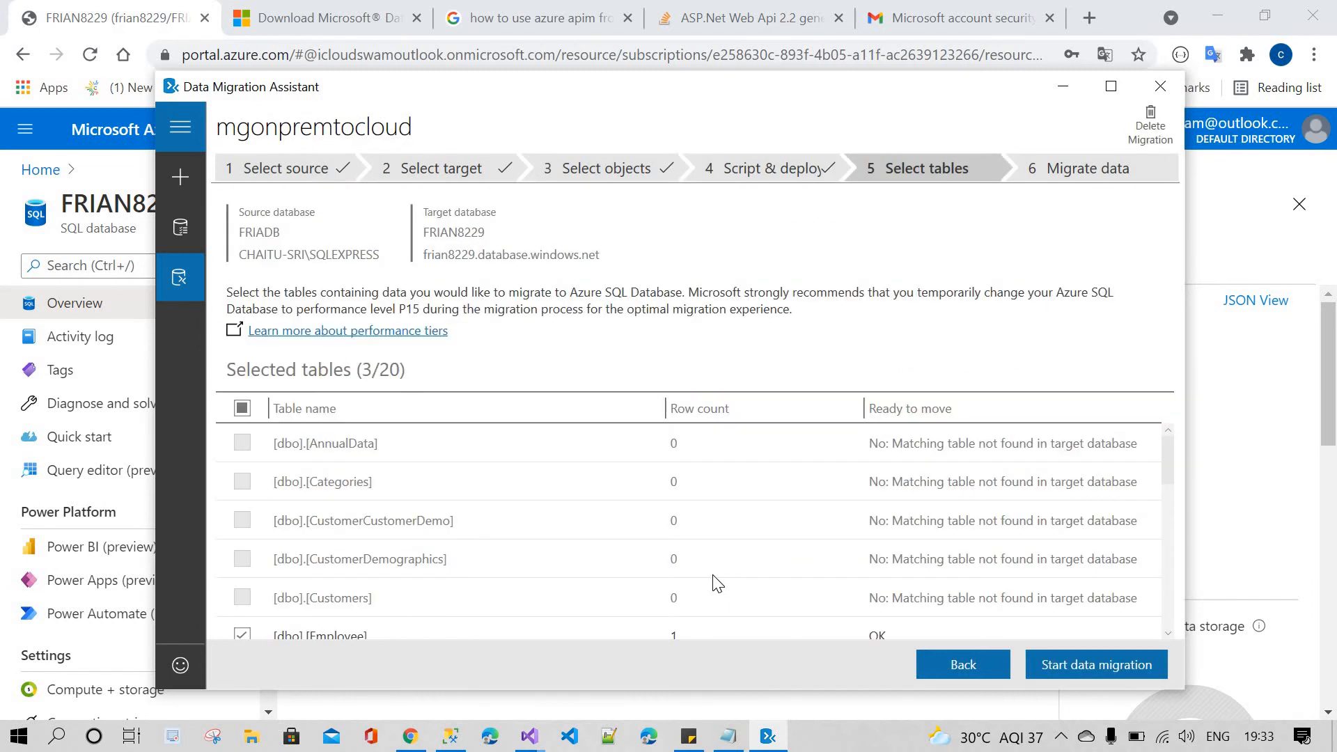
Review the row counts and readiness of the selected Employee, EmployeeDetails and Employee_Details tables and start their data migration
scroll(704, 582, "down", 4)
scroll(701, 582, "up", 2)
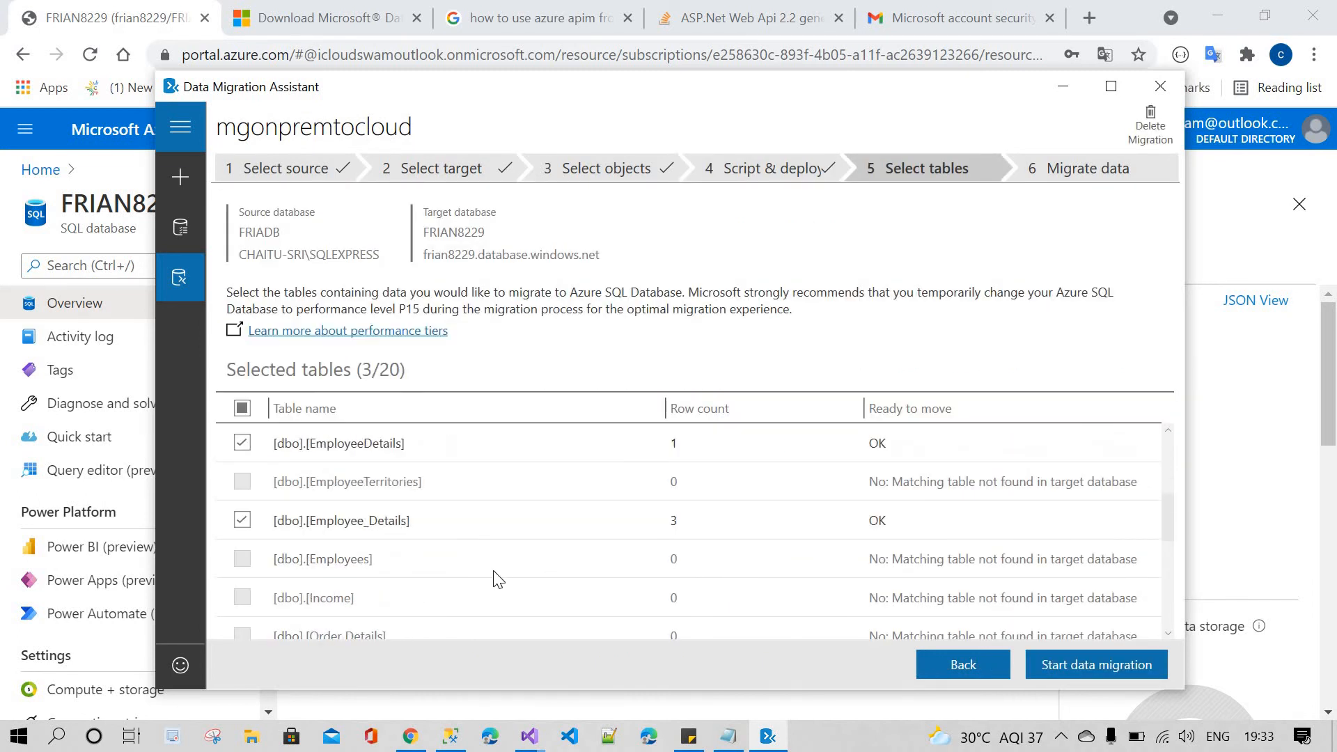
scroll(340, 537, "up", 2)
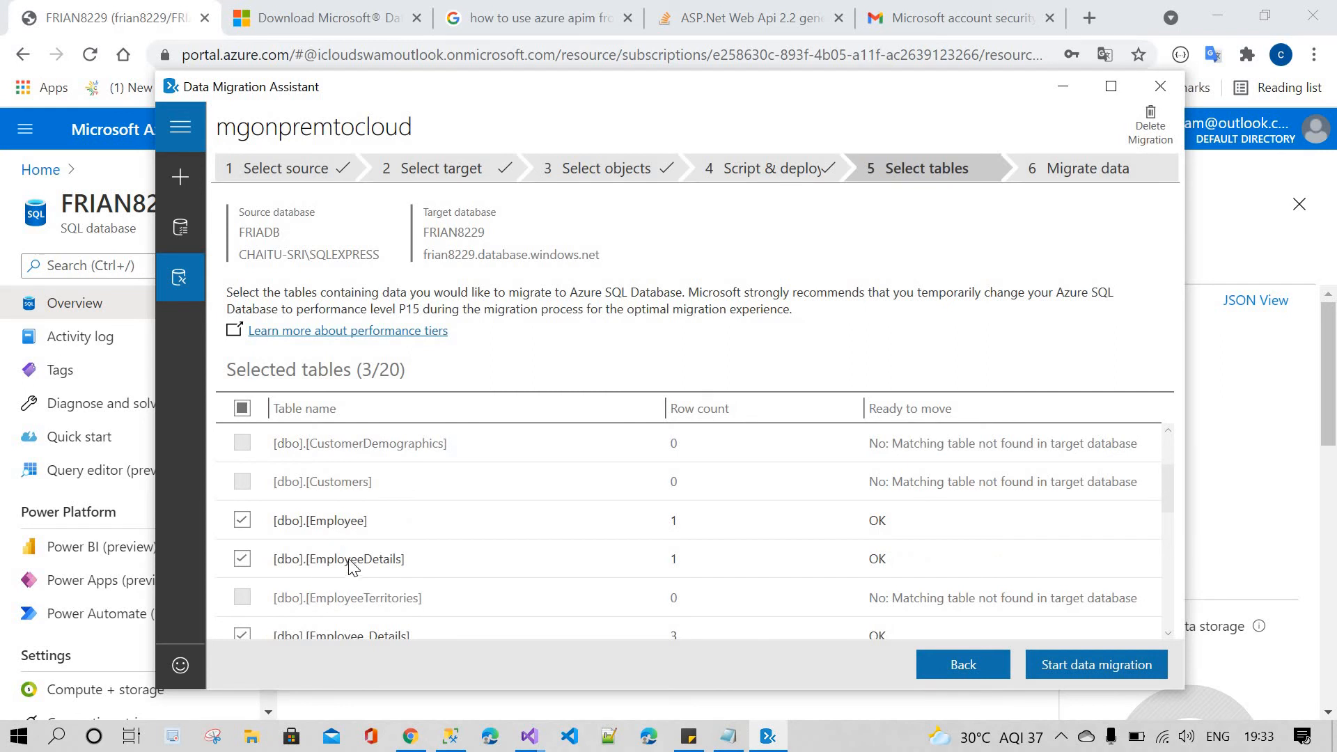
scroll(352, 569, "down", 2)
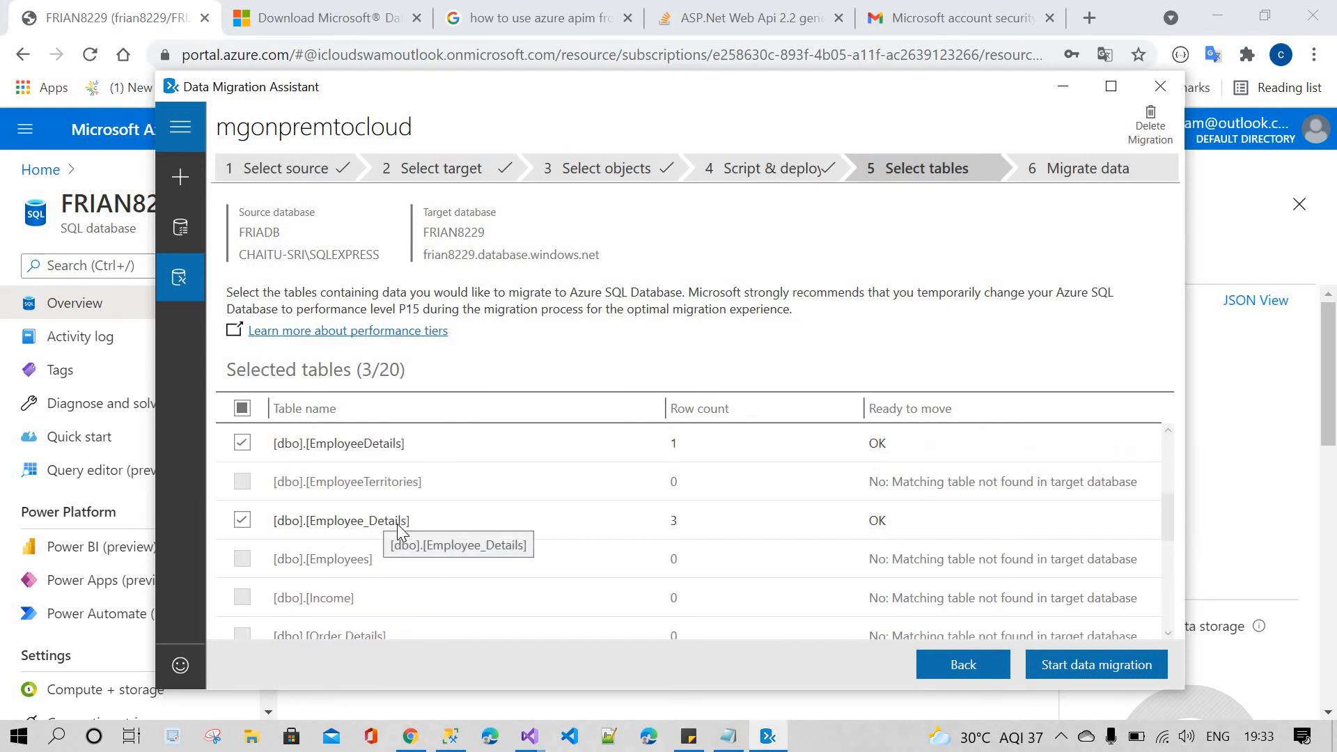
scroll(894, 523, "up", 4)
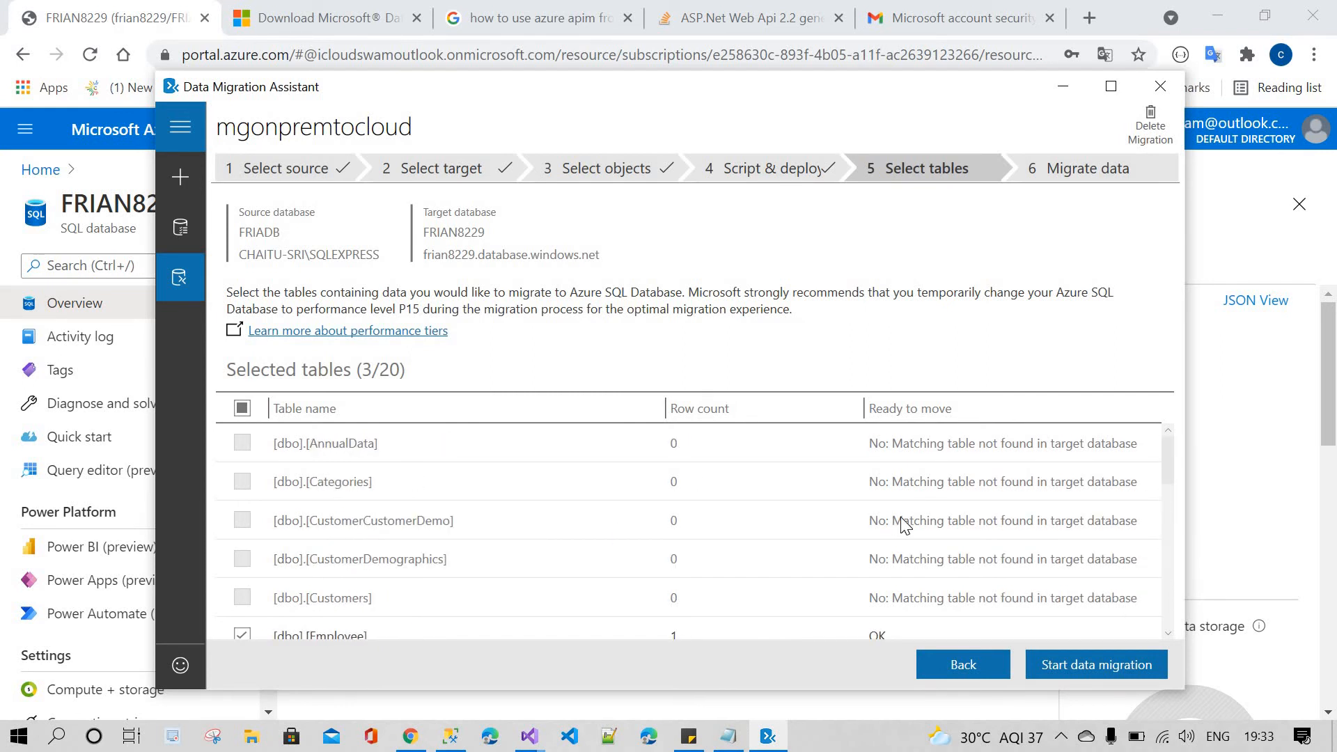
scroll(822, 524, "down", 2)
scroll(695, 522, "down", 4)
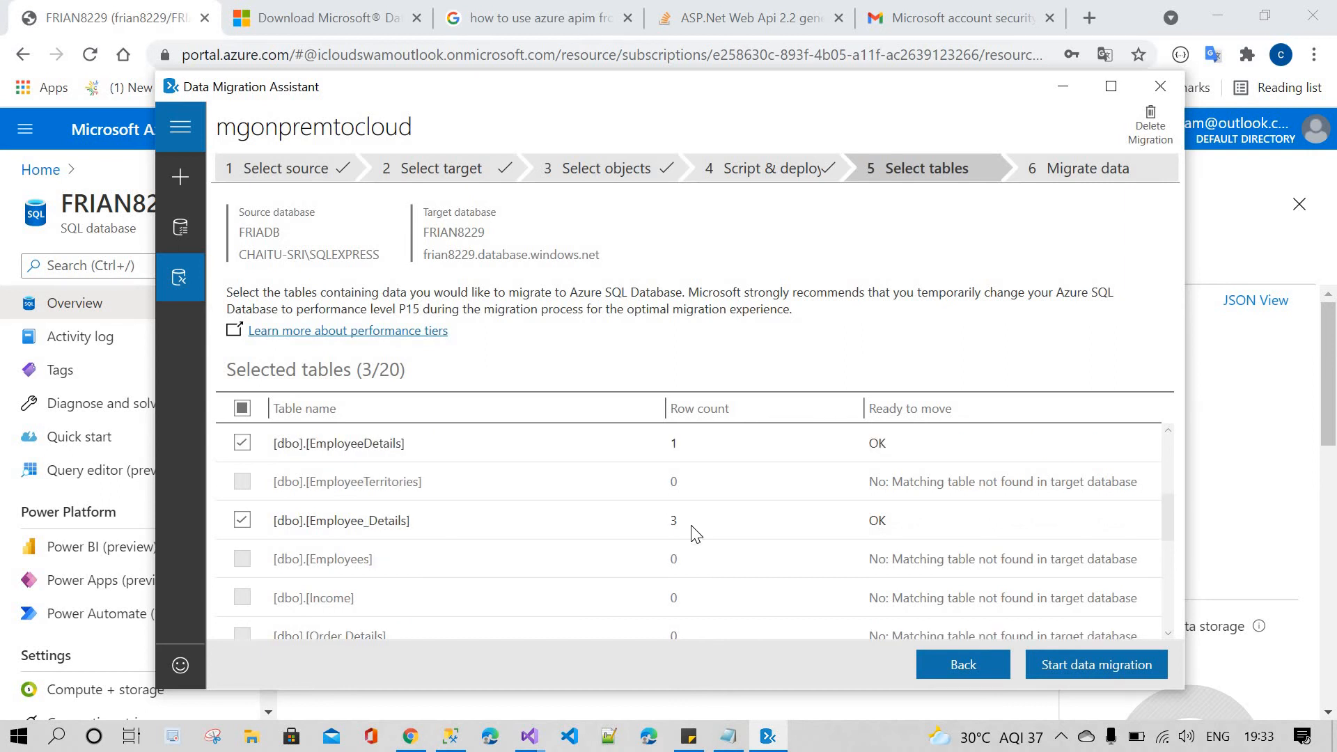
scroll(738, 541, "up", 2)
scroll(740, 542, "down", 3)
scroll(739, 542, "up", 3)
scroll(740, 542, "down", 4)
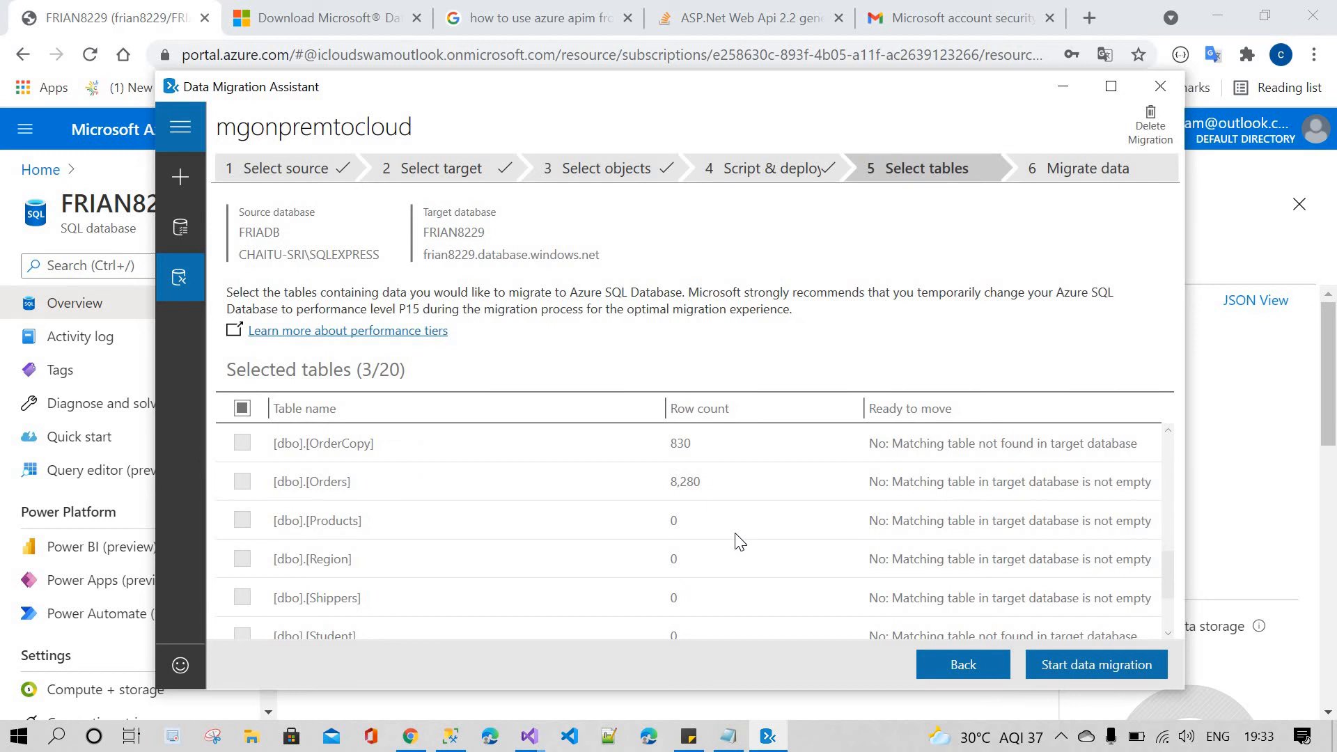
scroll(739, 542, "up", 8)
scroll(740, 542, "down", 5)
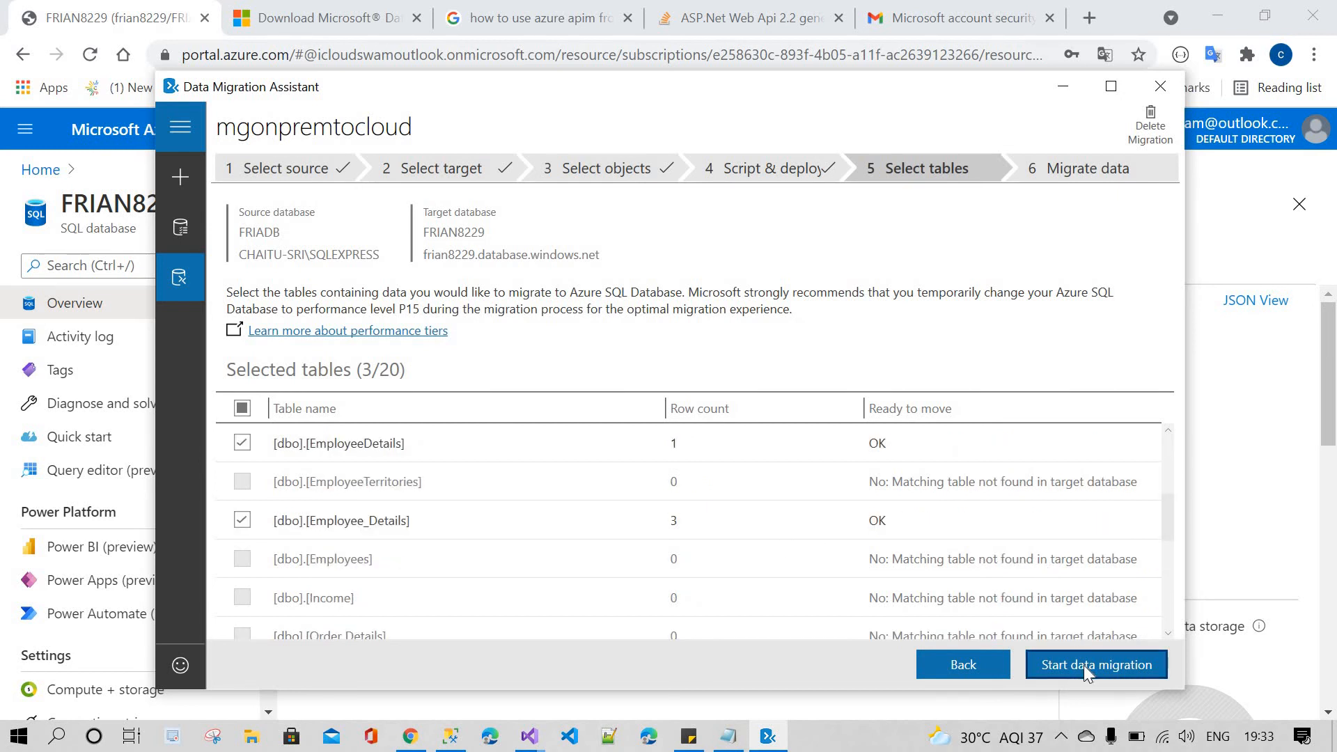
left_click(1084, 666)
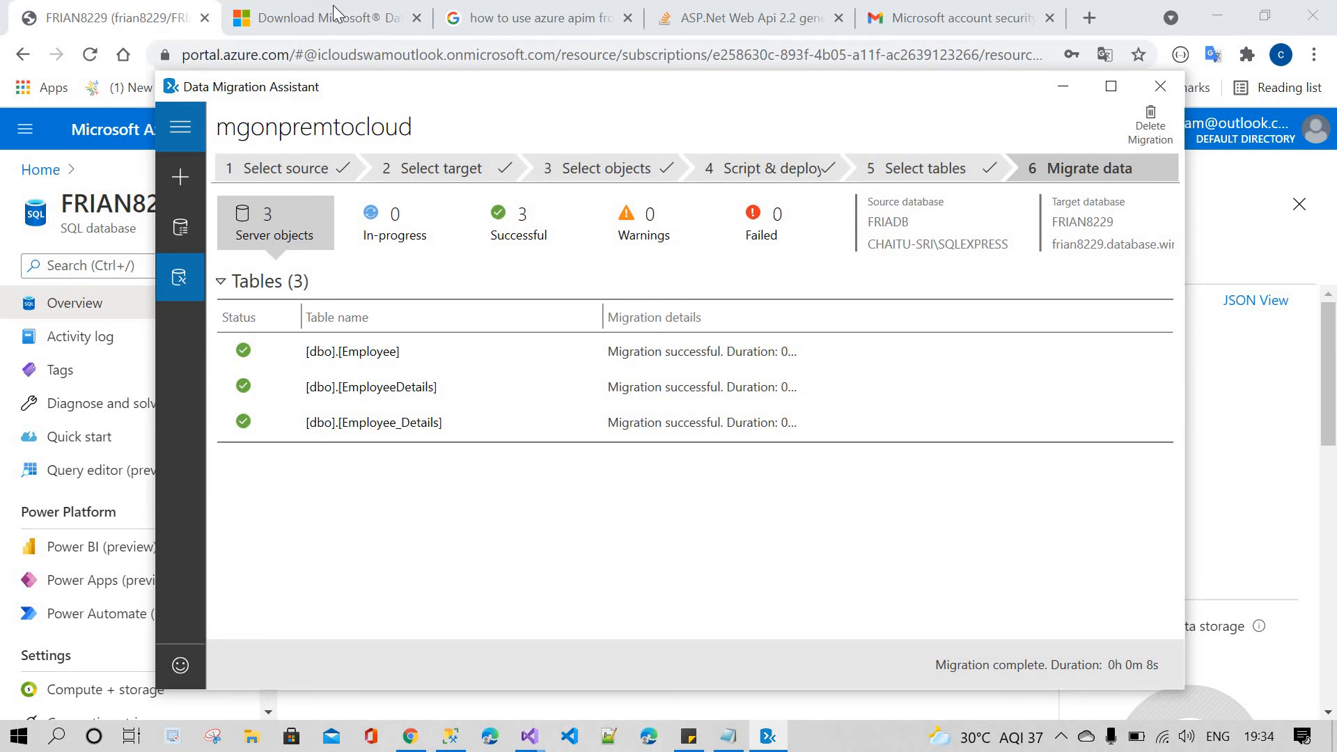
Switch to the Azure portal, open the query editor of database FRIAN8229 and log in with the SQL server account password
left_click(127, 9)
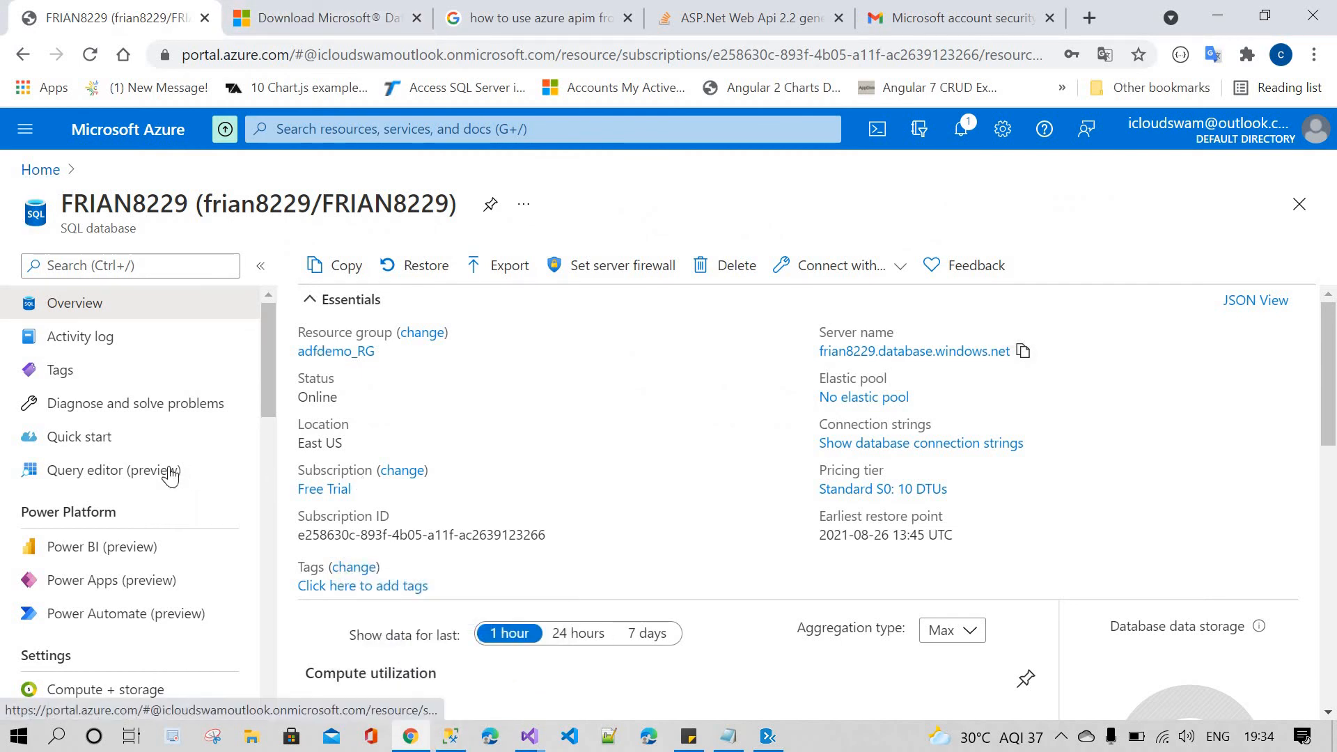
scroll(478, 486, "down", 3)
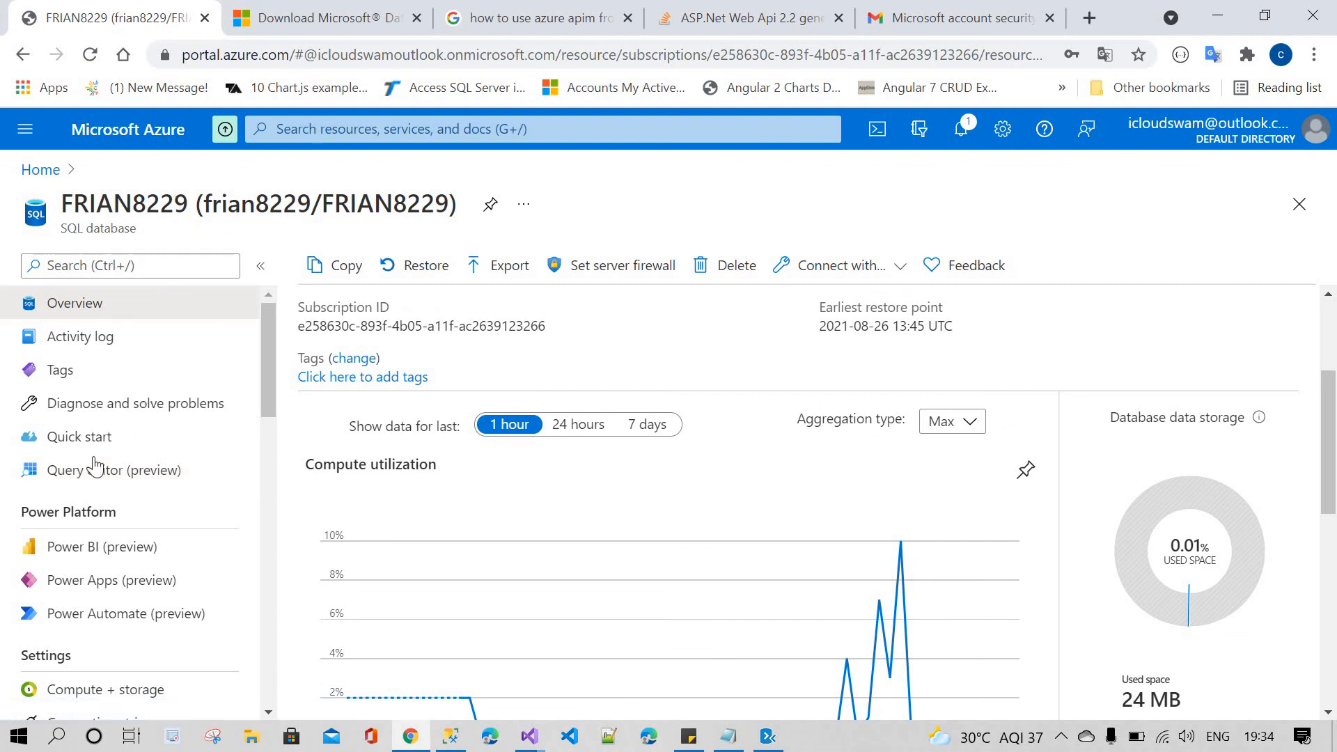
left_click(119, 474)
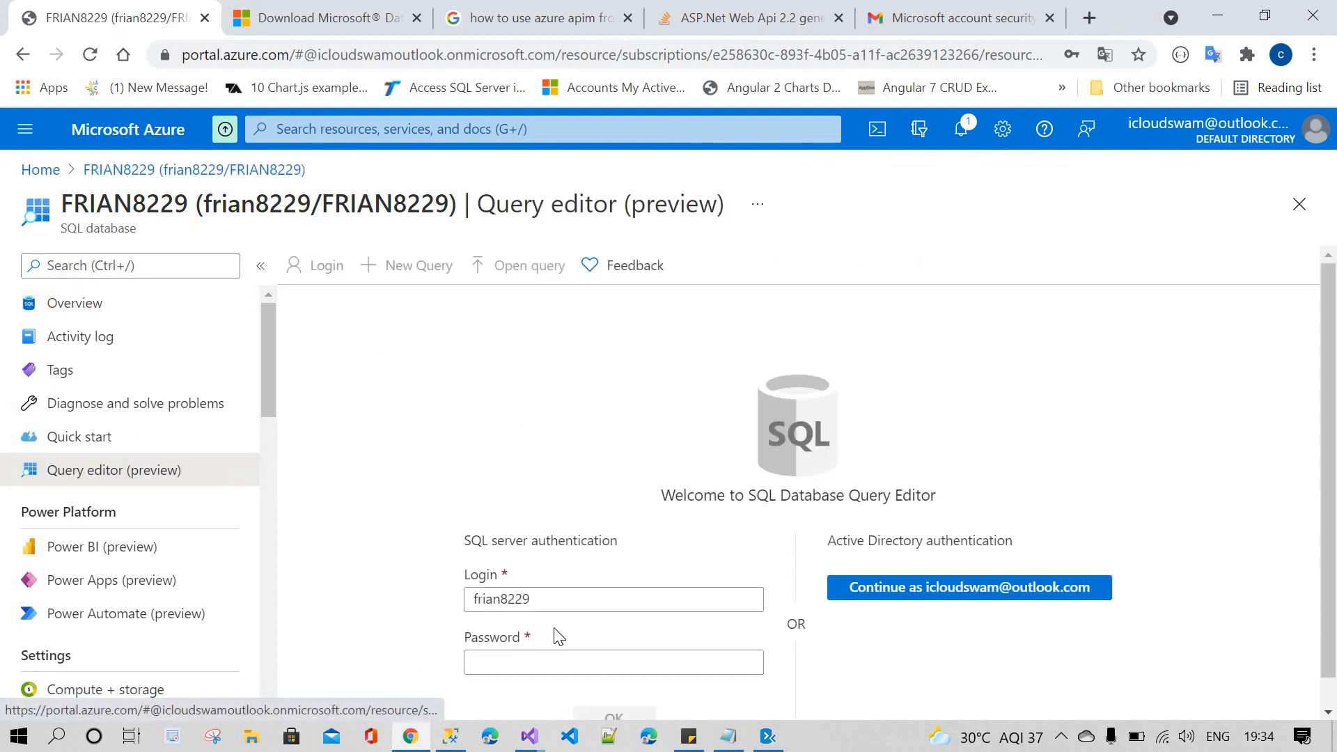
left_click(550, 631)
left_click(689, 736)
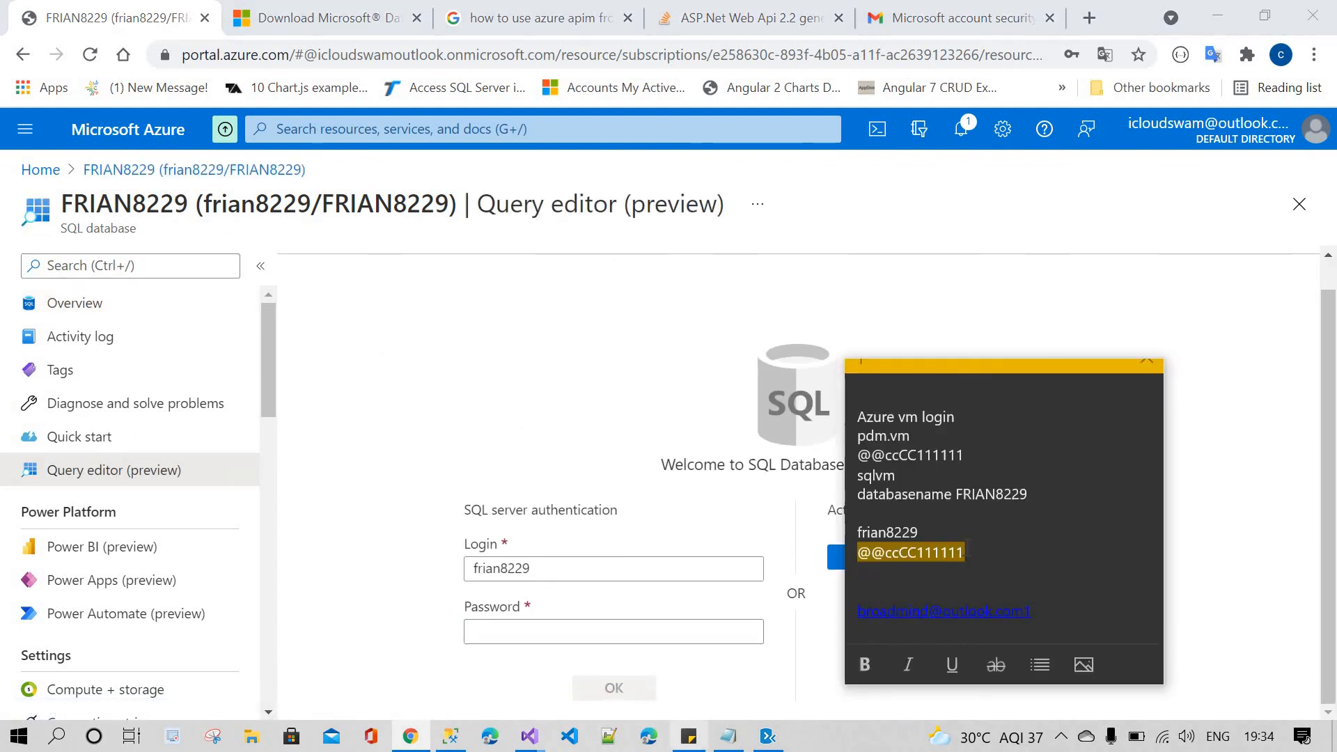
left_click(589, 635)
key("ctrl+v")
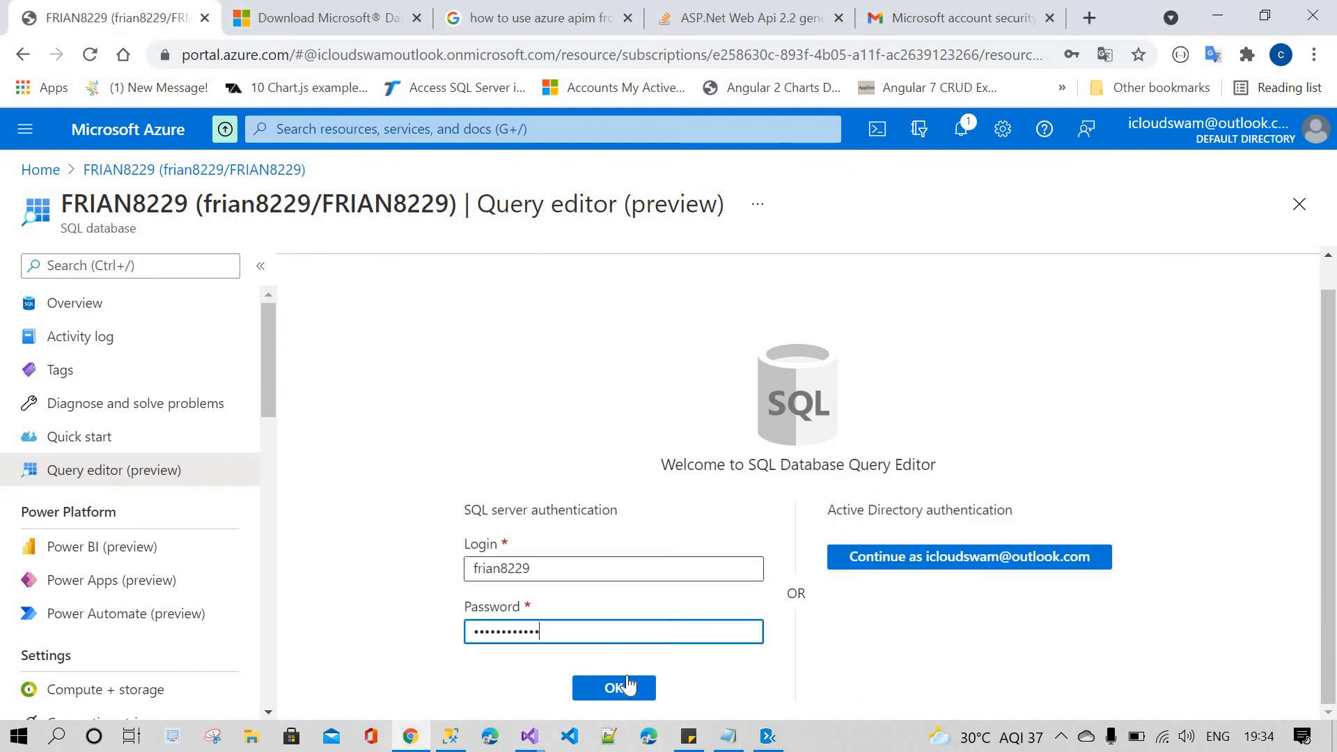
key("Return")
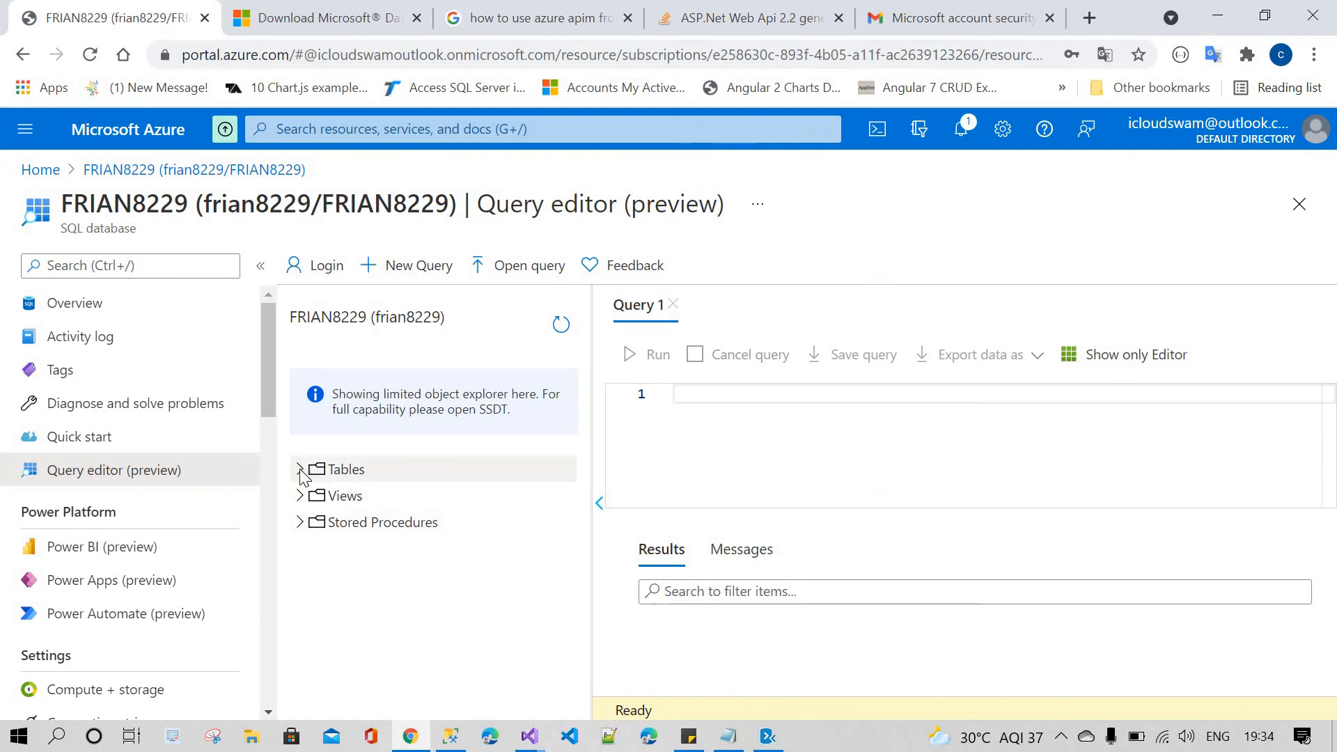
Expand the Tables folder of FRIAN8229 and look through it for the migrated employee tables
left_click(301, 471)
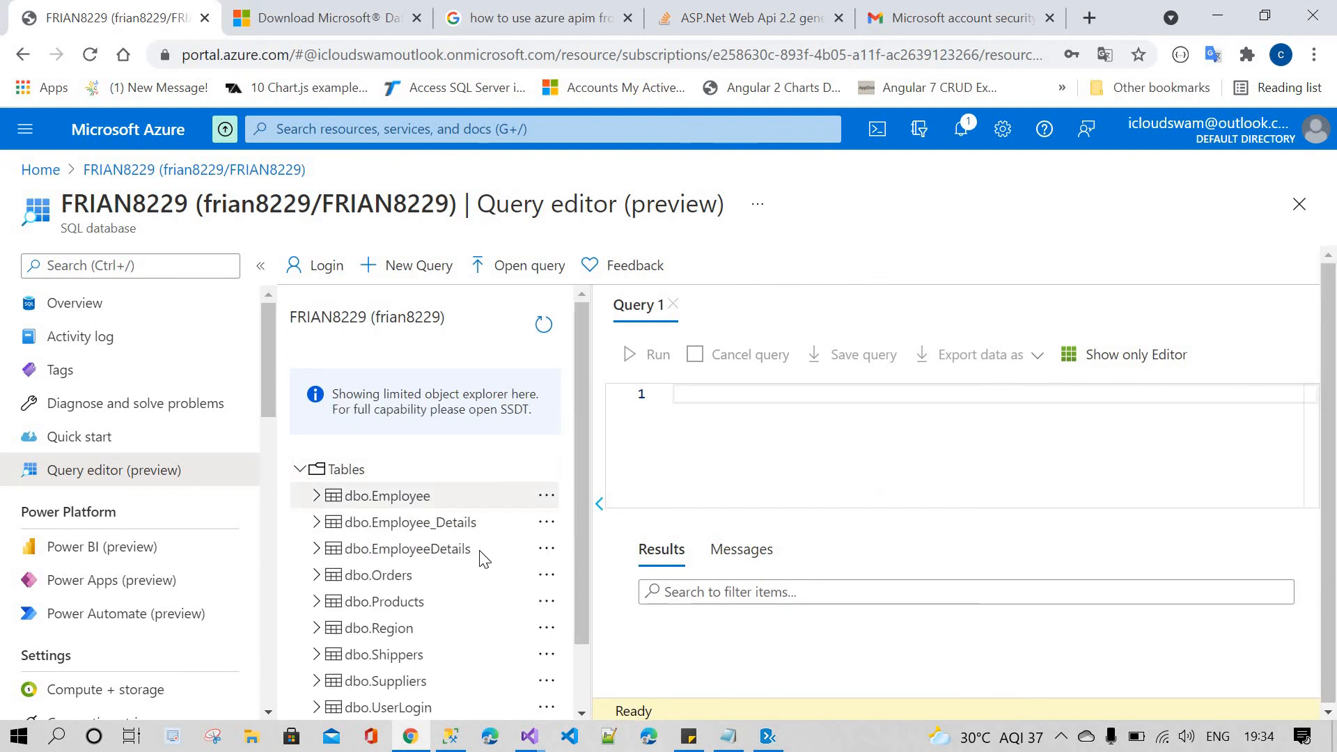
scroll(481, 559, "down", 1)
scroll(456, 524, "up", 1)
scroll(481, 527, "down", 1)
scroll(483, 527, "down", 1)
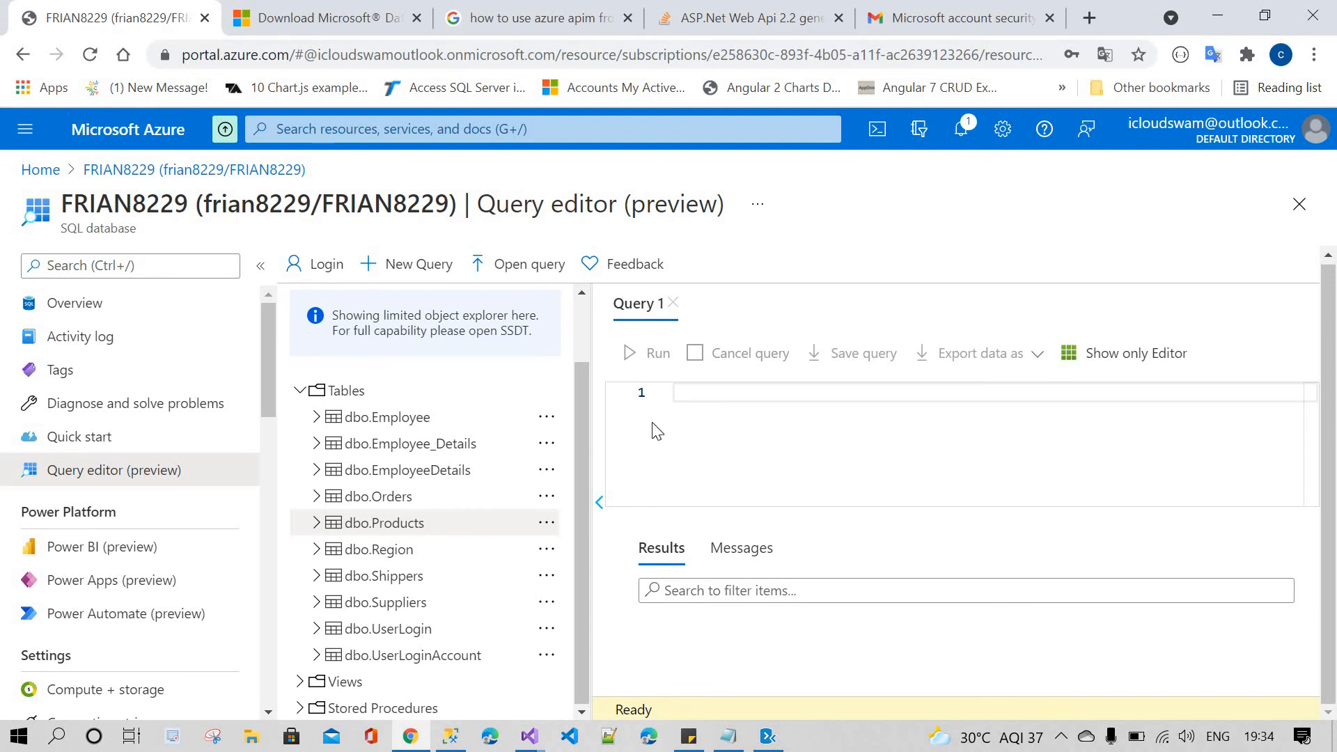
Write the query "select * from [dbo].[Employee]" and run it
left_click(725, 392)
type("se")
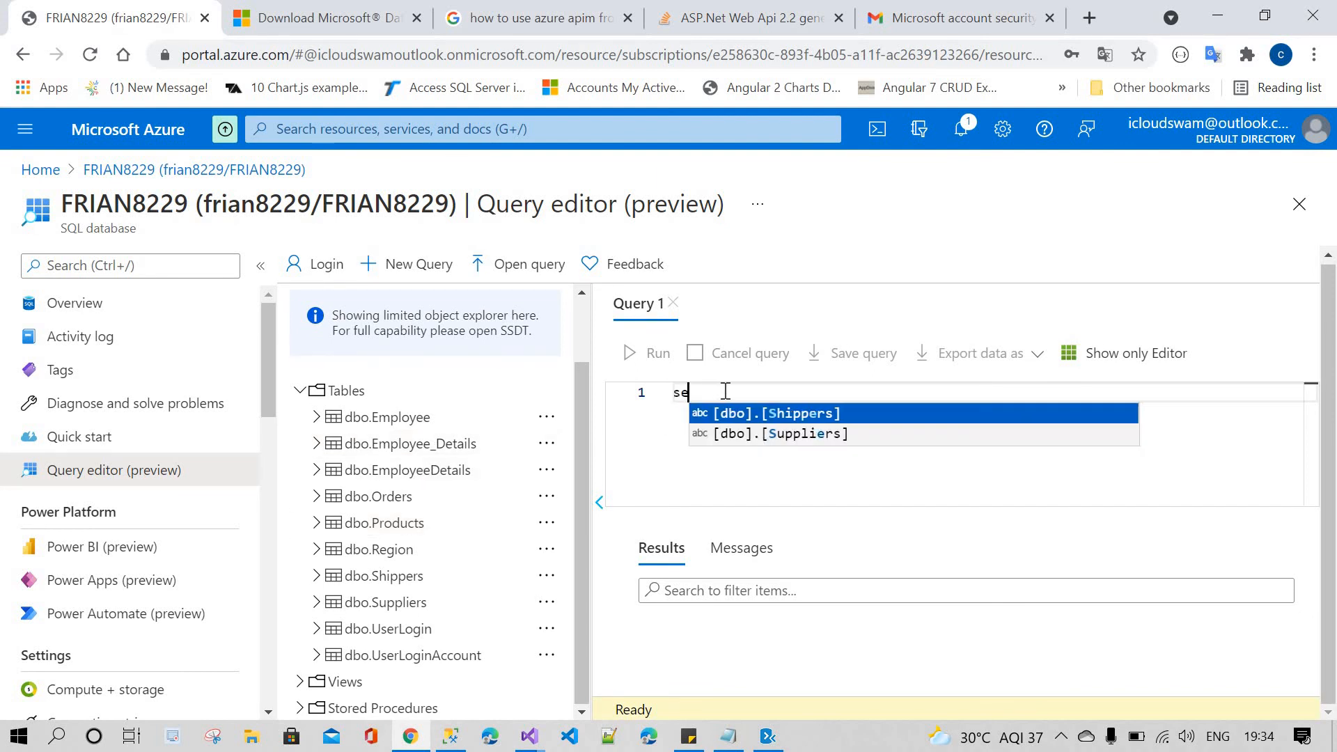
type("lect *")
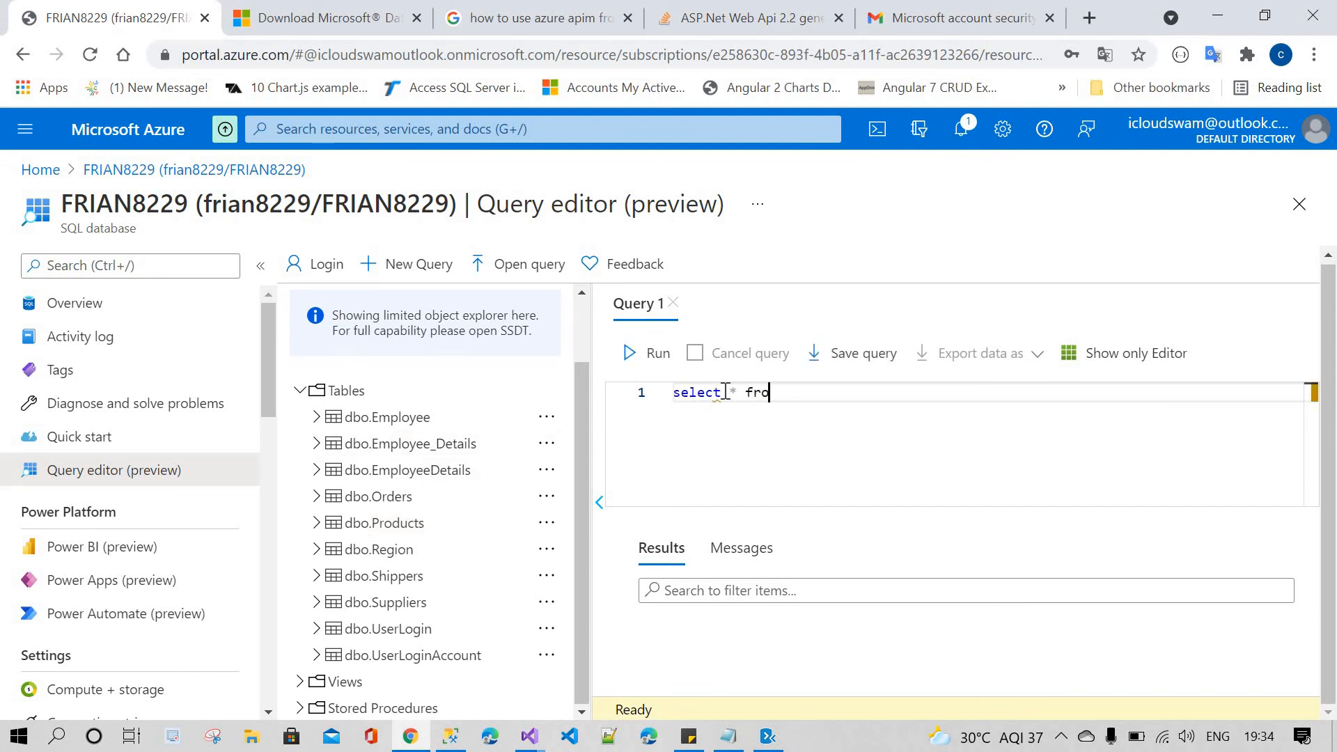
type(" from emploe")
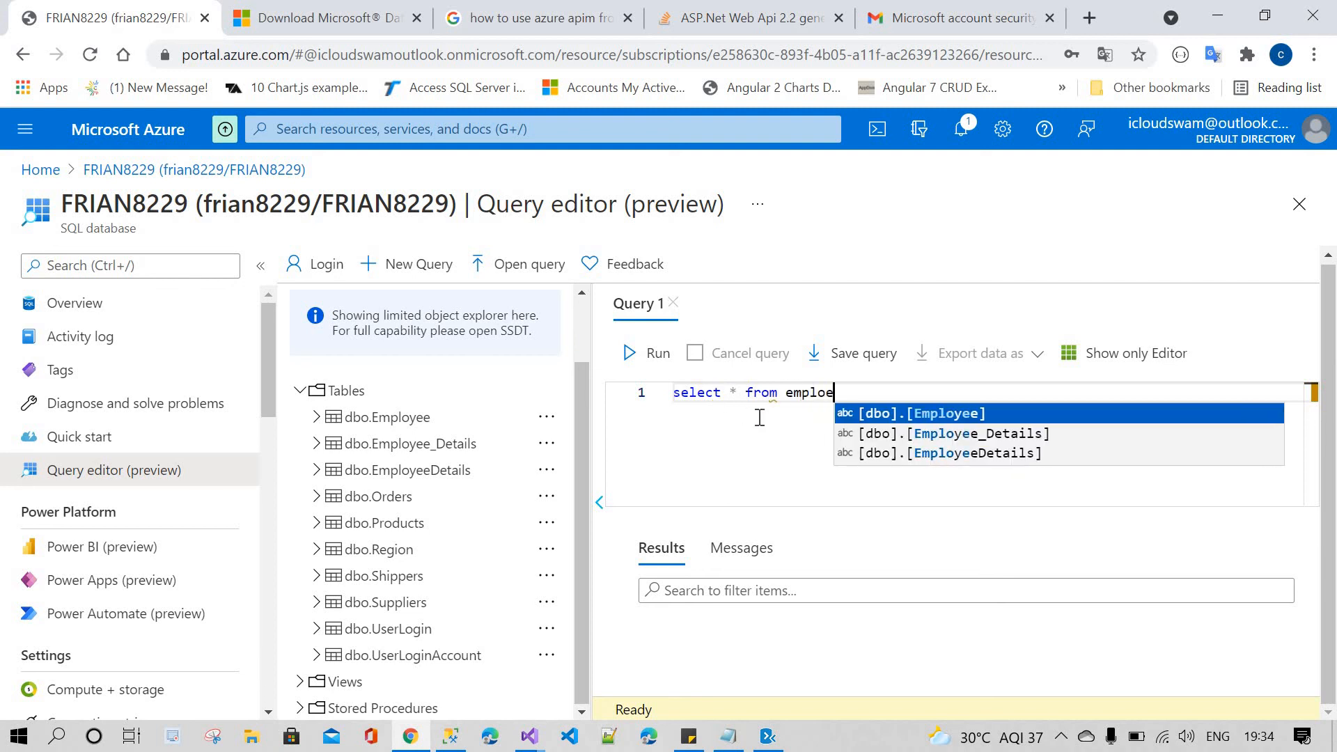
key("Return")
key("ctrl+a")
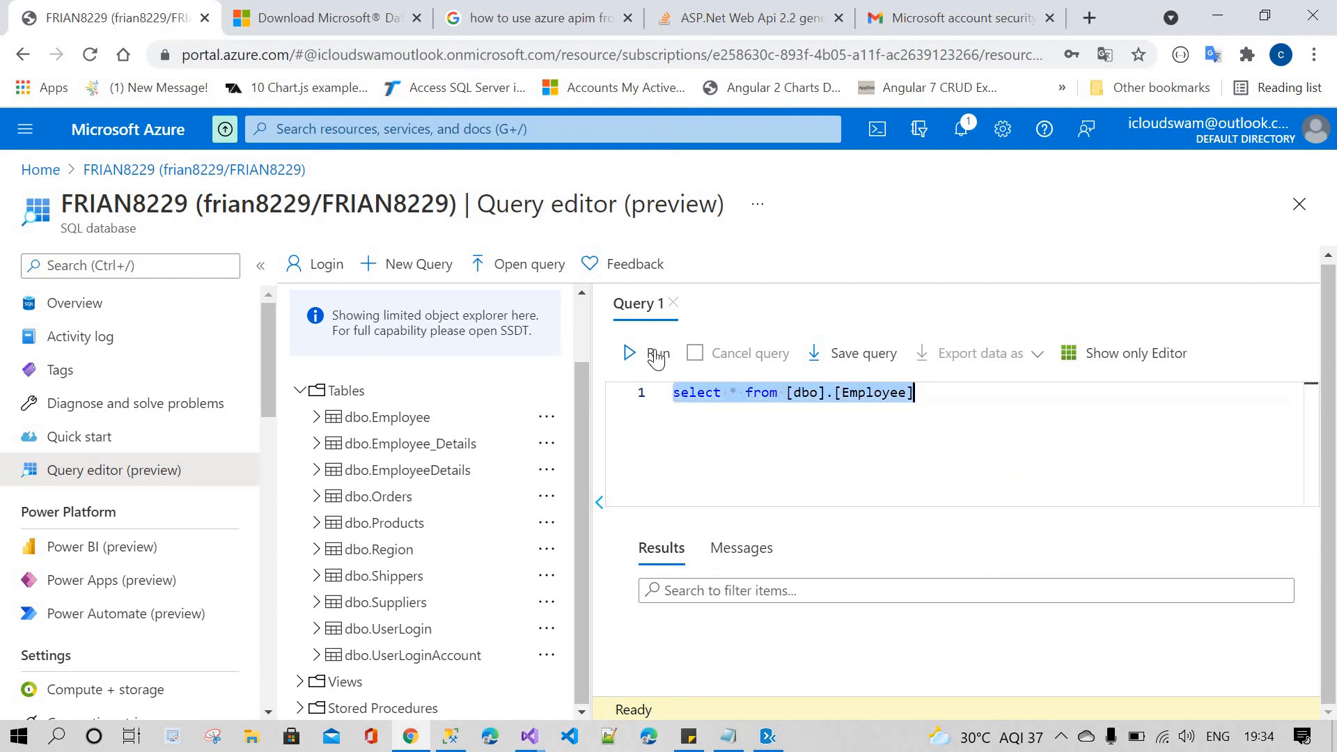
left_click(651, 353)
left_click(854, 511)
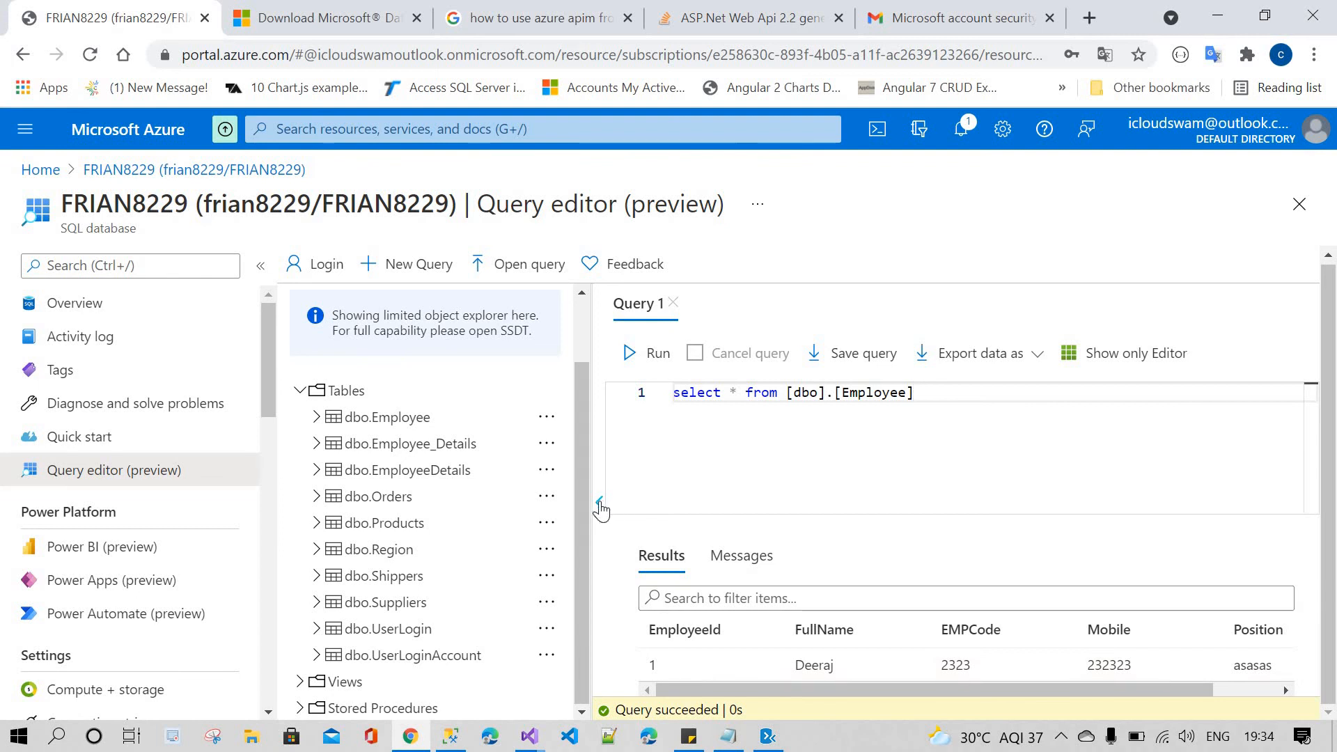
View the full width of the Employee query results with the object explorer hidden, restore the explorer and collapse its Tables folder
left_click(599, 503)
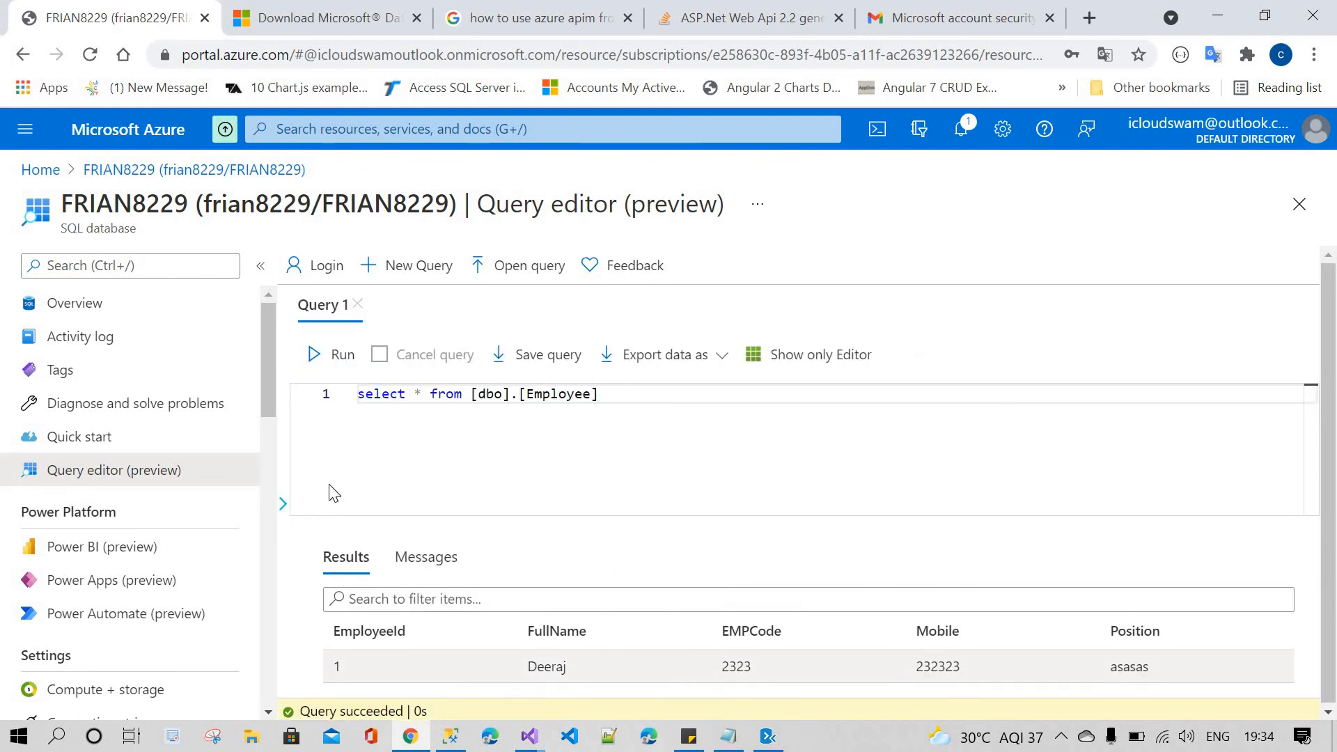
left_click(283, 503)
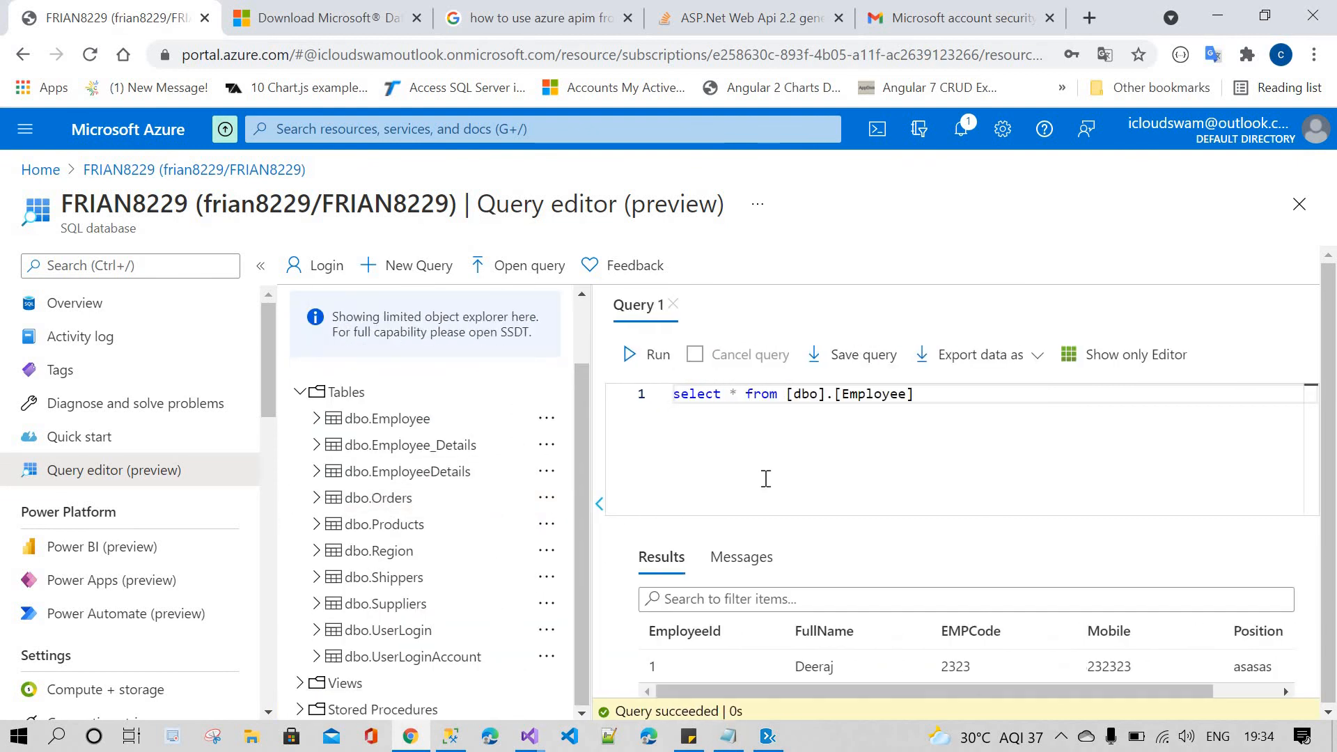
left_click(302, 393)
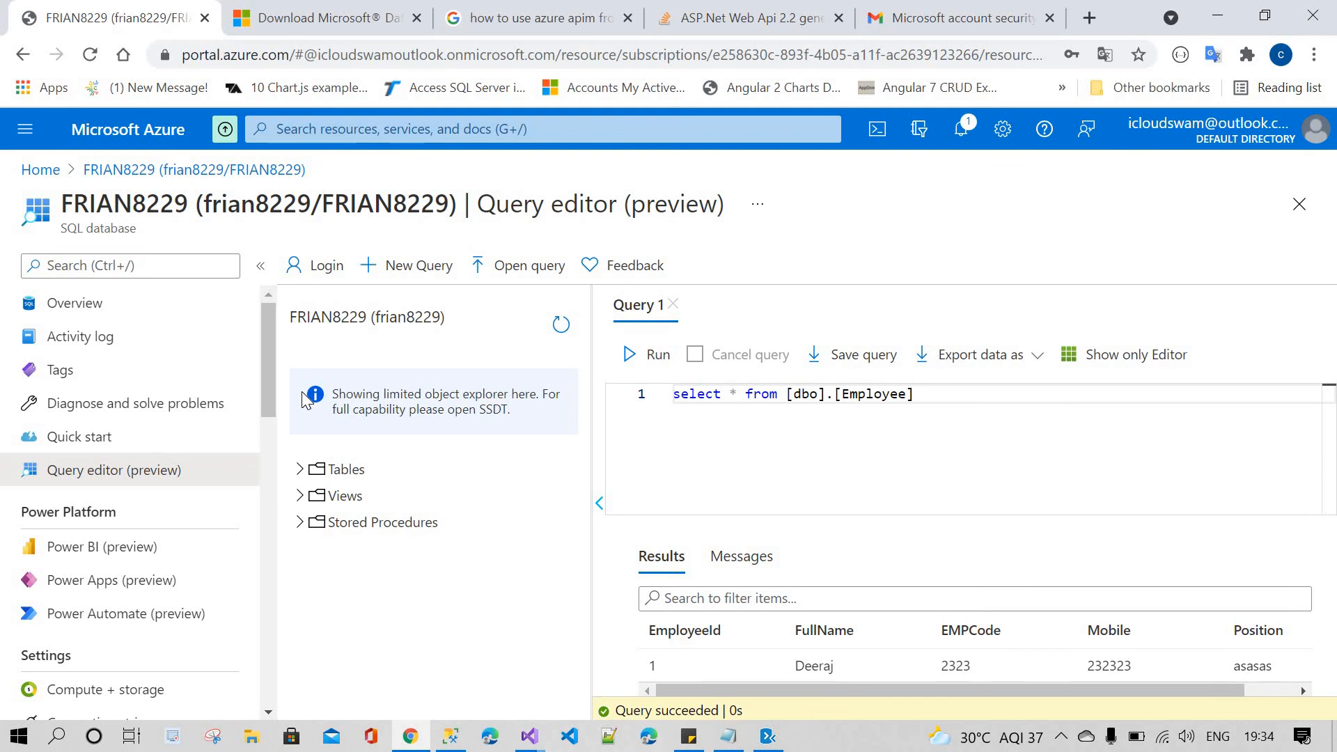